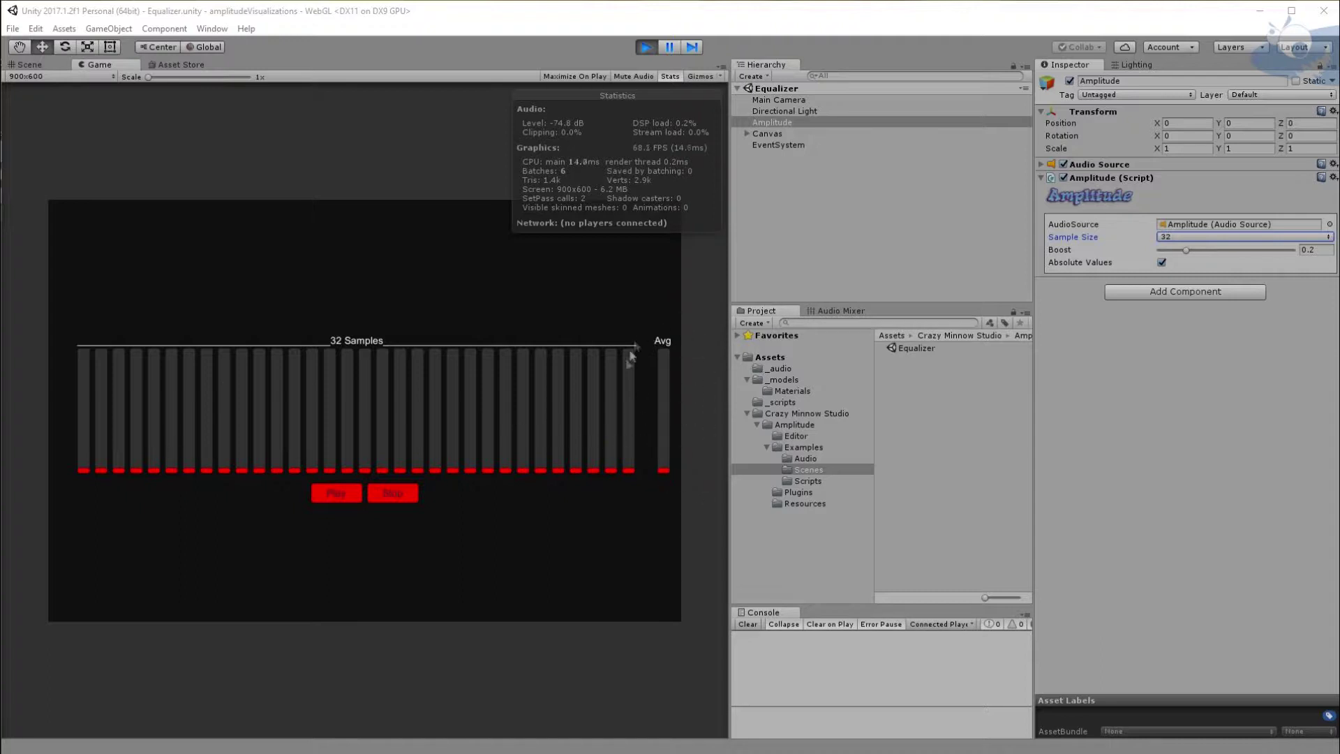
# Start the sample song playing in the running Equalizer scene
pyautogui.click(341, 491)
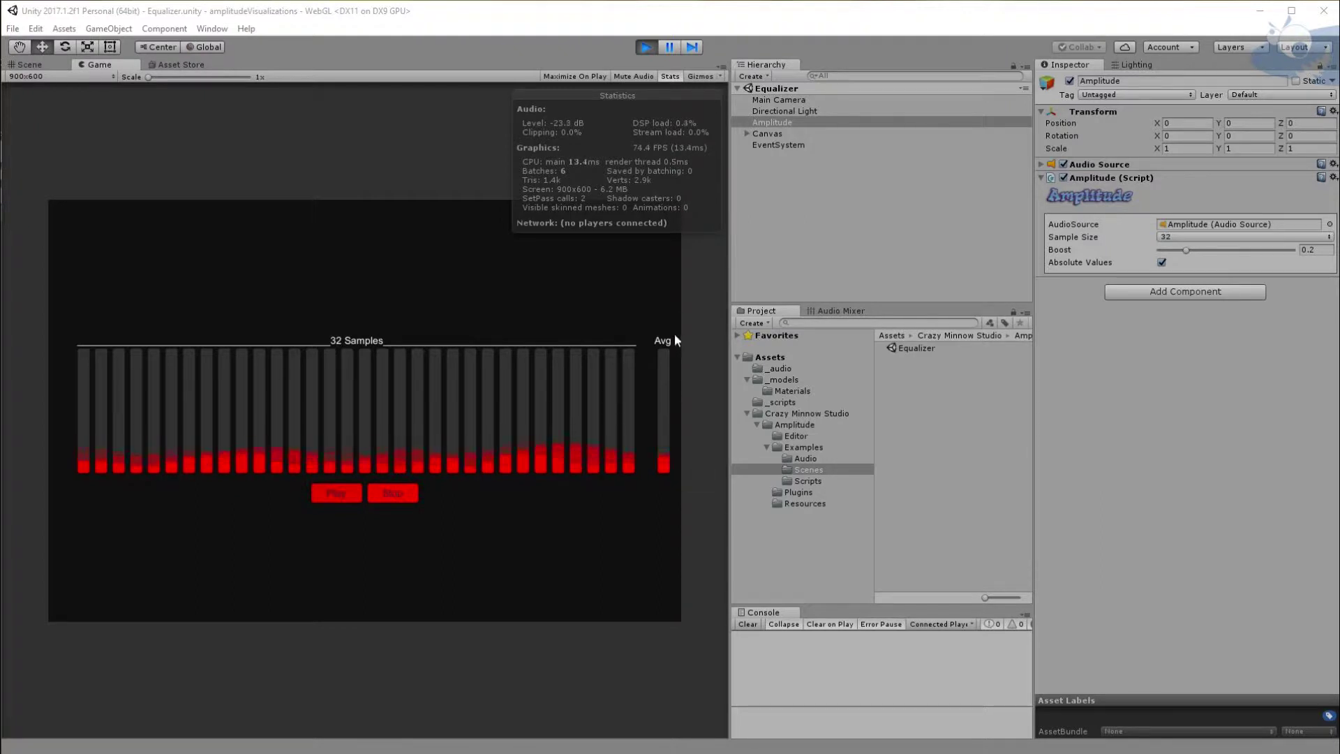
# Stop the Equalizer scene to return to the static 32-bar editor view
pyautogui.click(646, 47)
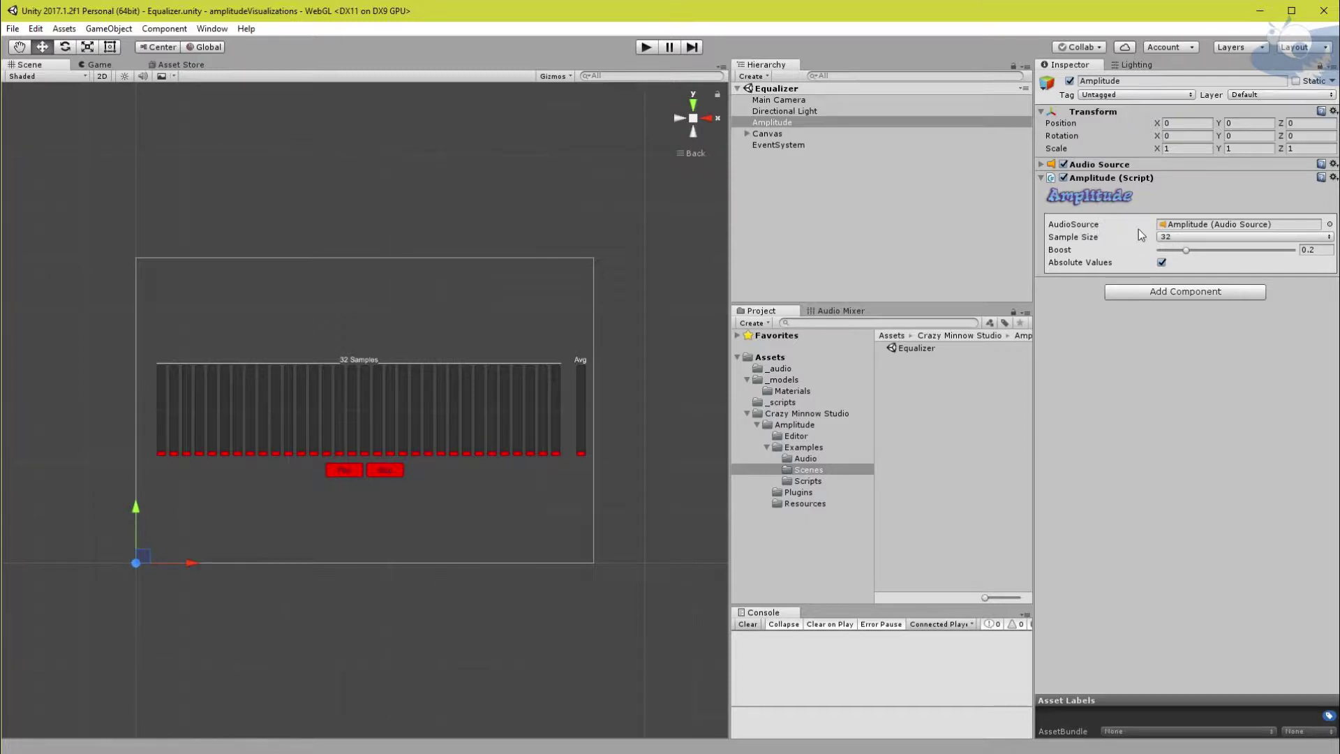
# Keep Amplitude's Sample Size at 32 and settle Boost at 0 after trying its maximum of 1
pyautogui.click(1184, 239)
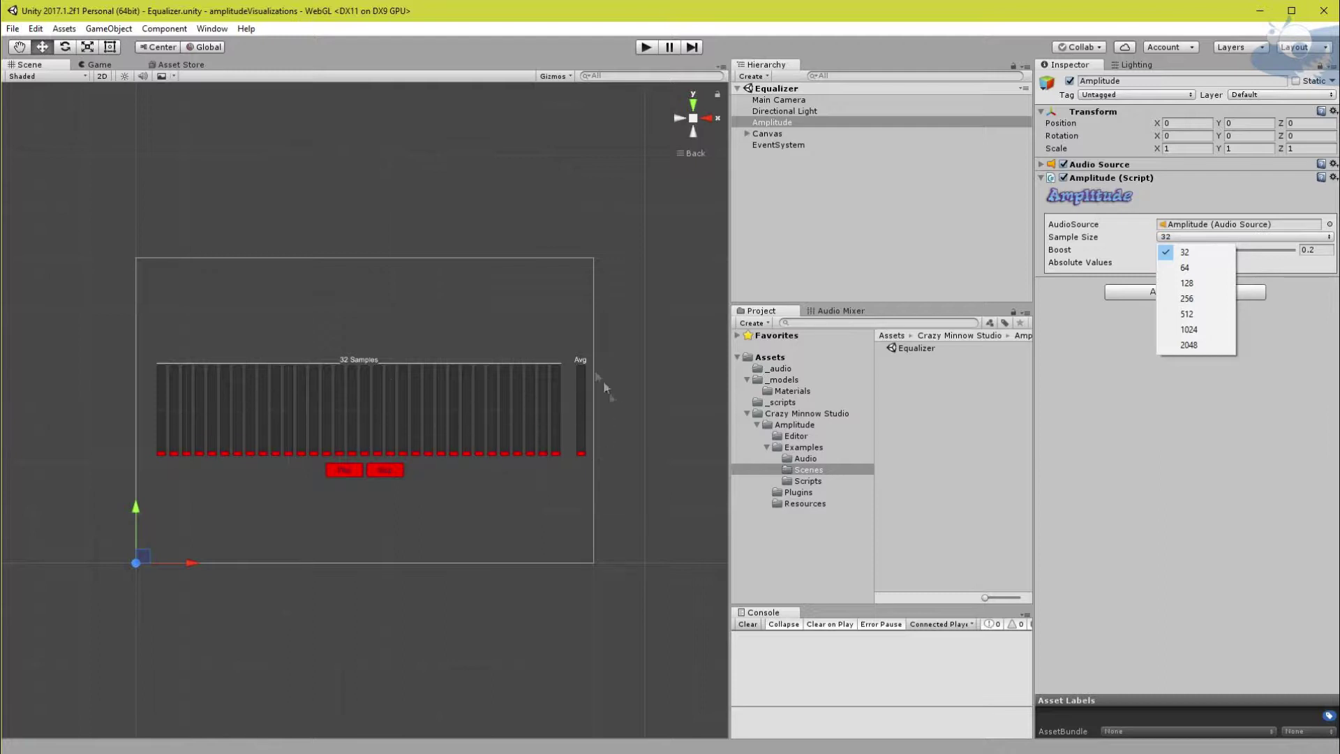
pyautogui.click(1086, 253)
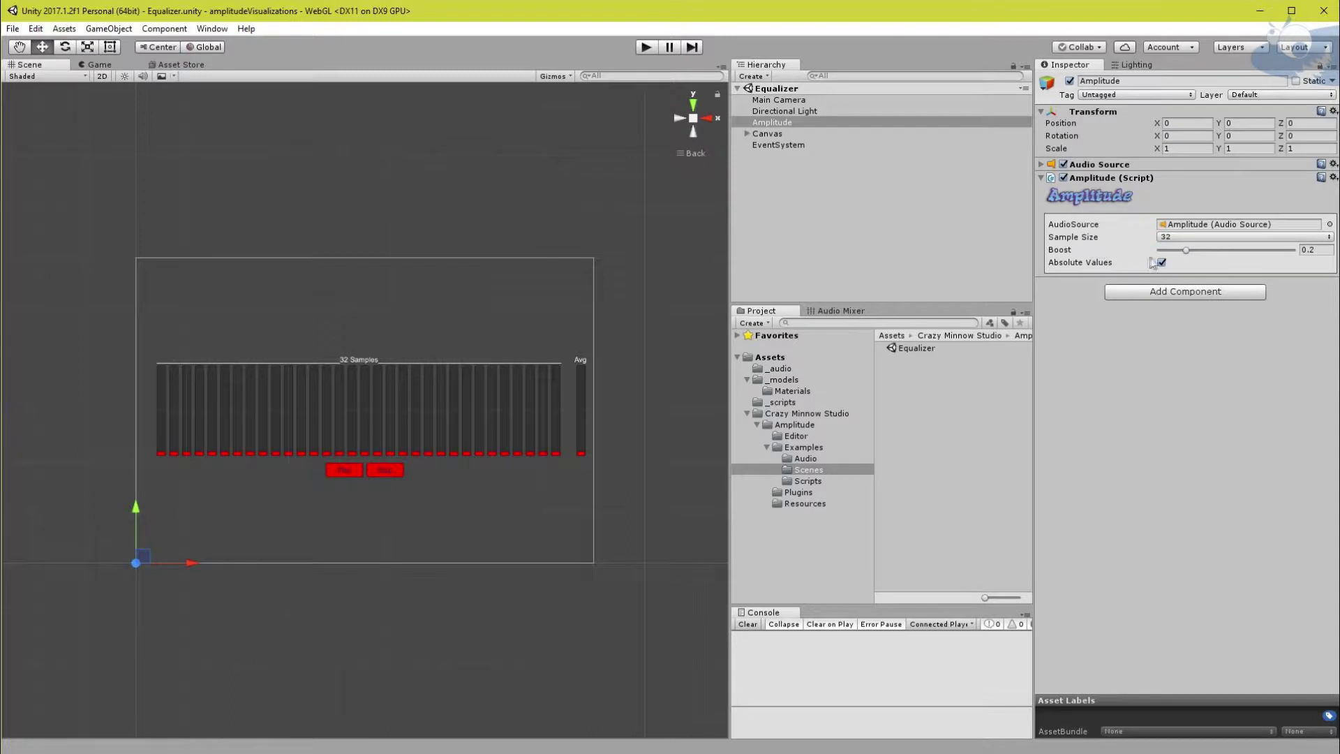
pyautogui.moveTo(1190, 255); pyautogui.dragTo(1161, 258)
pyautogui.moveTo(1161, 253); pyautogui.dragTo(1302, 259)
pyautogui.click(1160, 250)
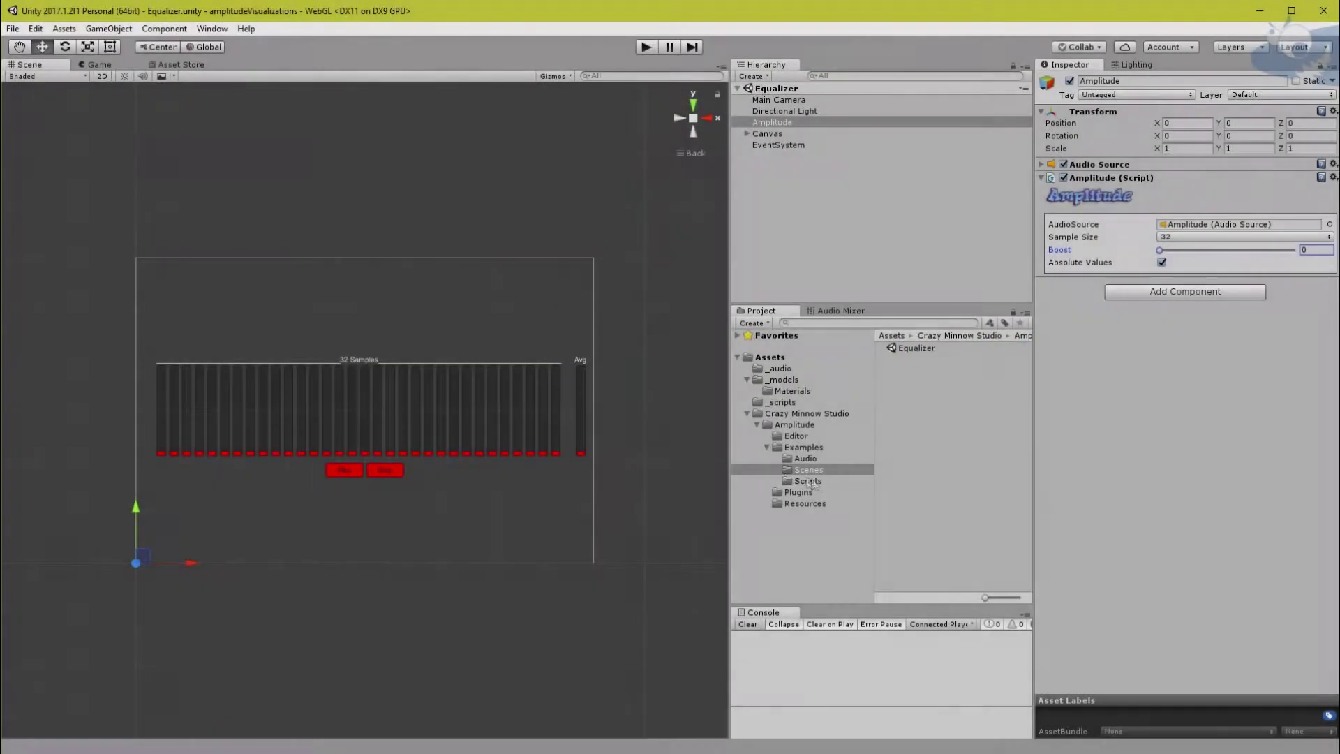
# Open the AmplitudeEQ script from Examples/Scripts and select the Canvas in Unity
pyautogui.click(807, 481)
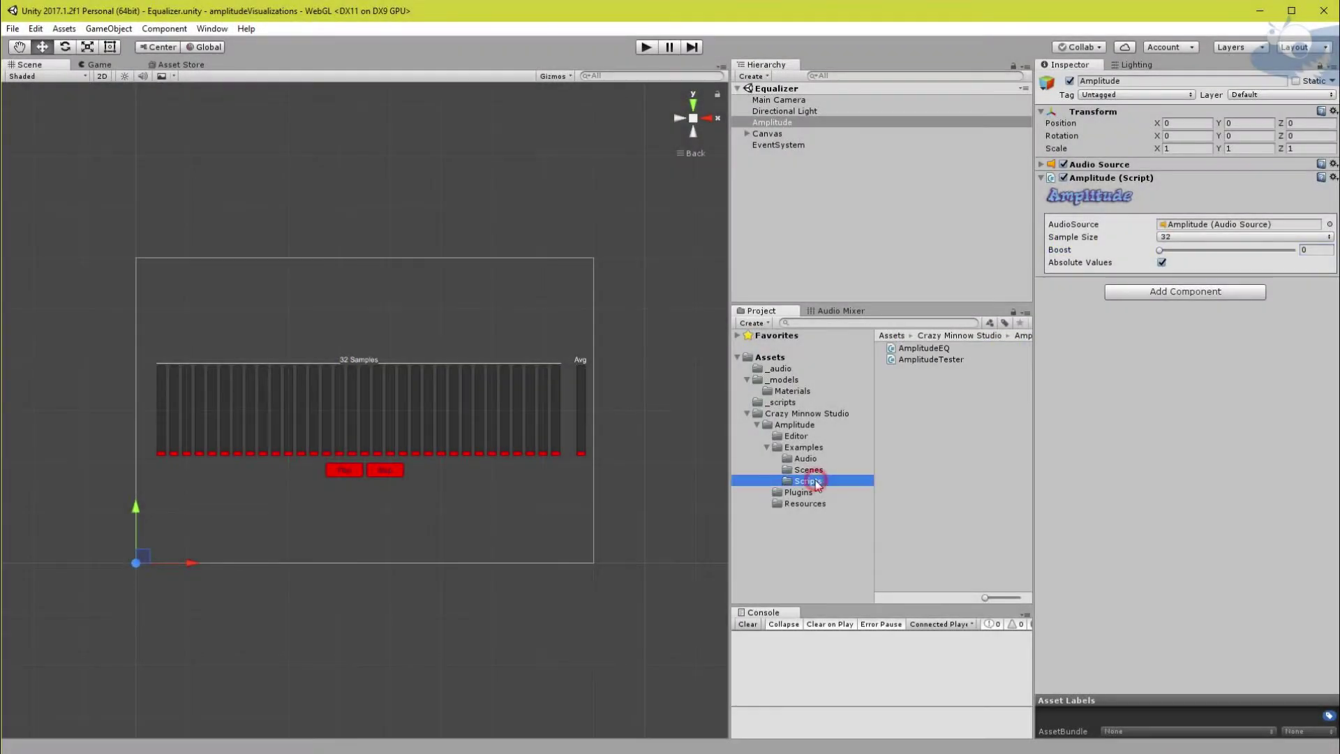
pyautogui.doubleClick(935, 351)
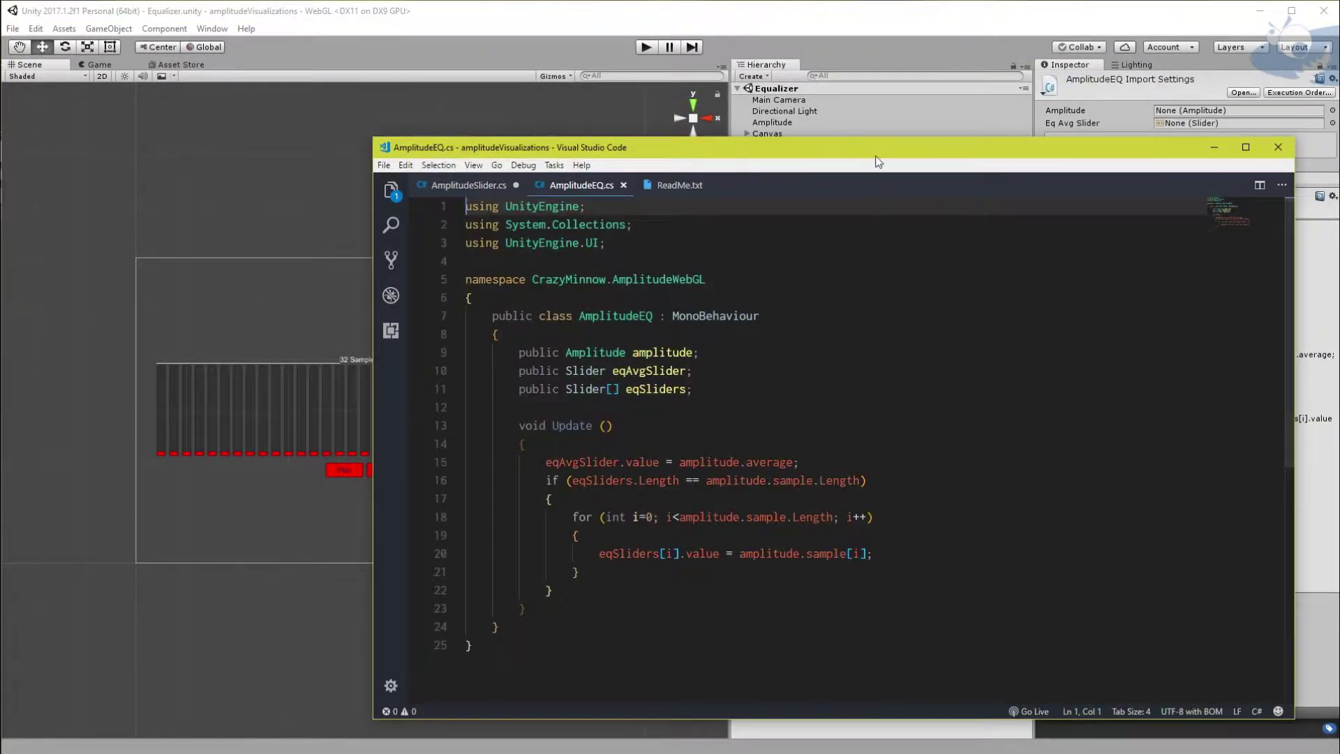
pyautogui.moveTo(878, 162); pyautogui.dragTo(897, 114)
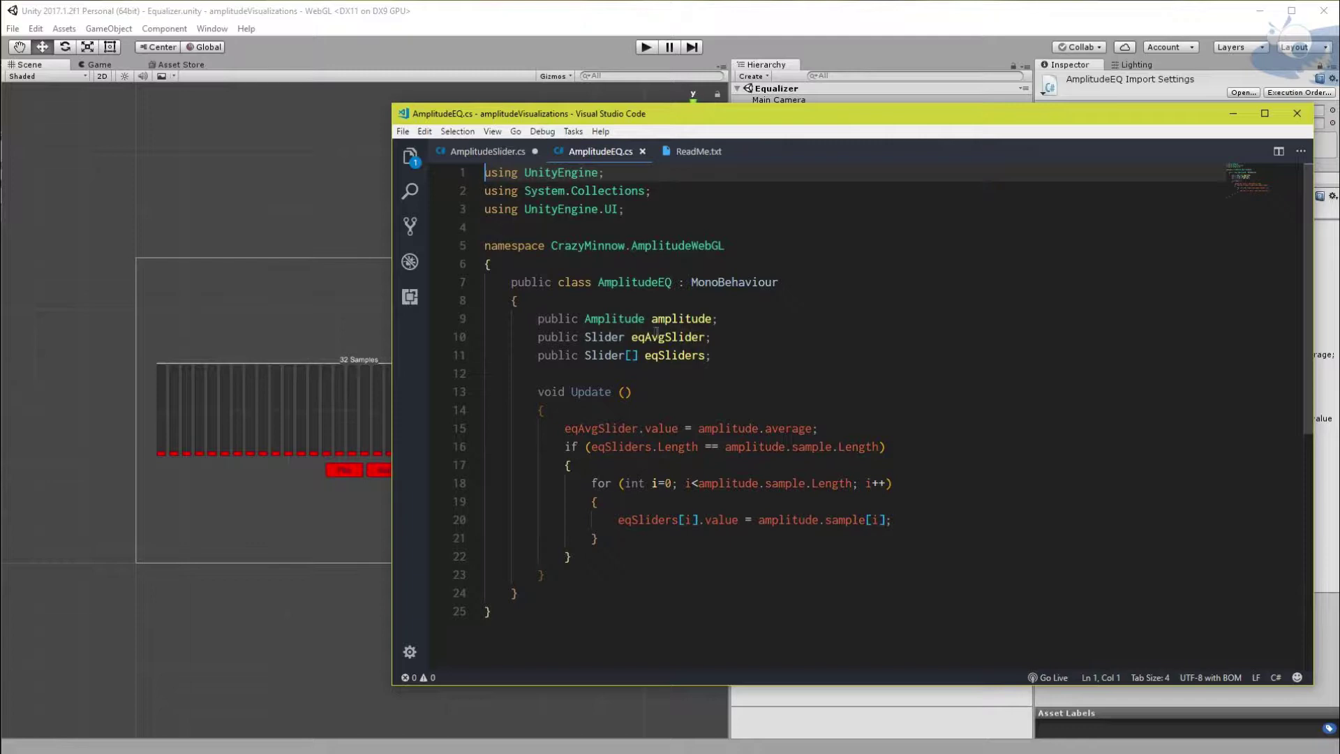
pyautogui.moveTo(765, 114); pyautogui.dragTo(753, 317)
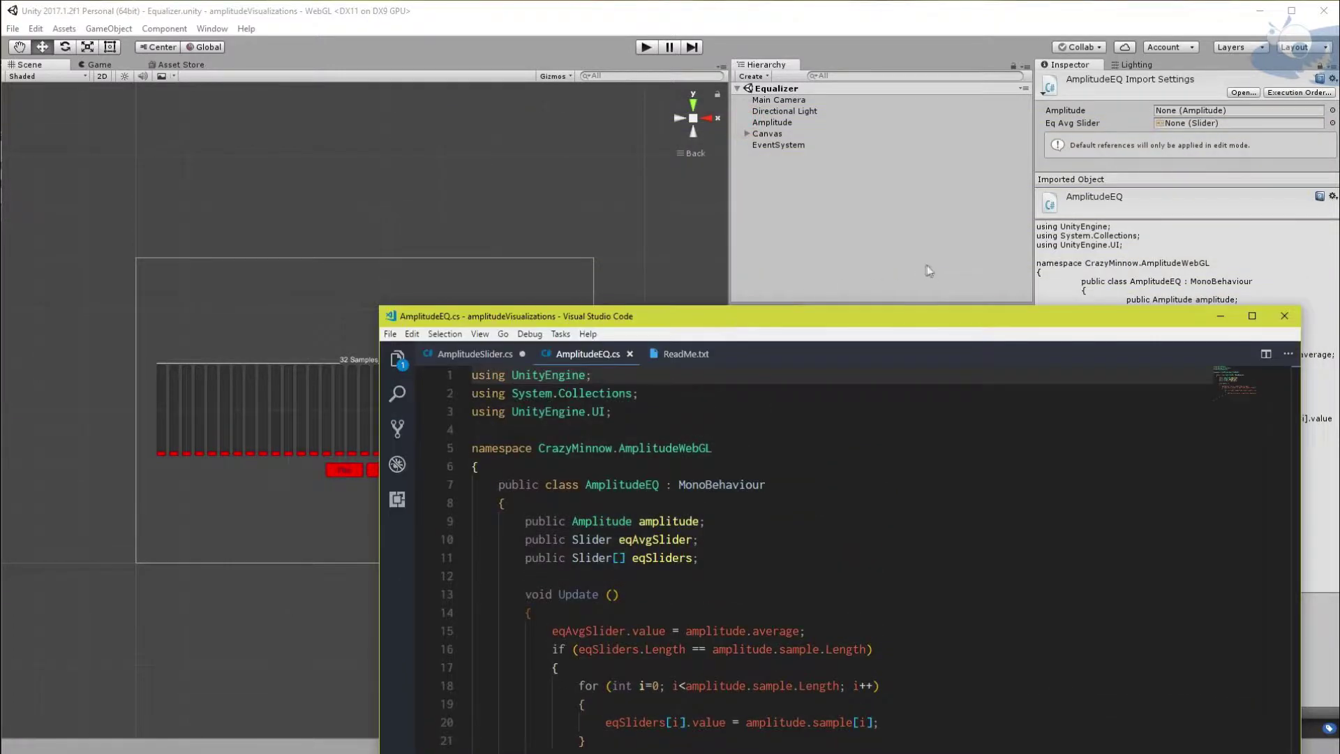
pyautogui.click(770, 133)
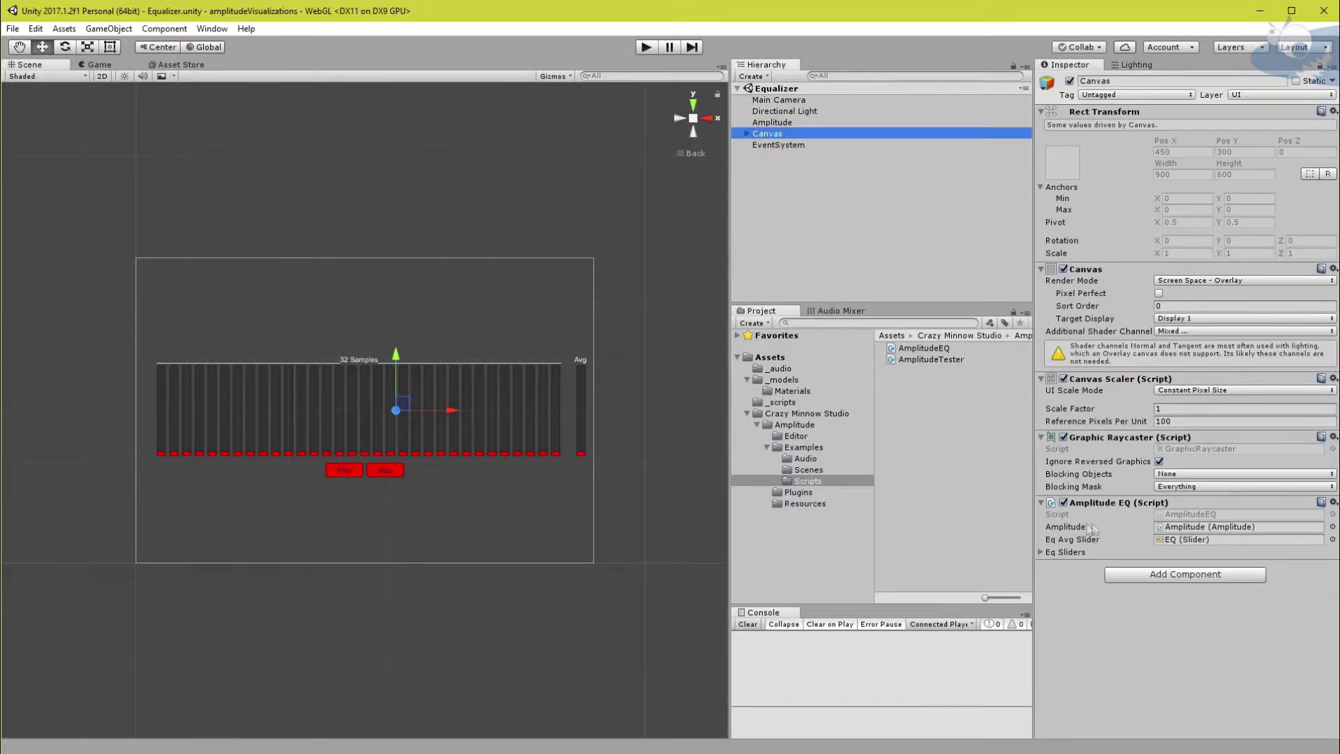
# Review AmplitudeEQ's line 15 slider-value assignment from the average and line 16 length check
pyautogui.click(1087, 502)
pyautogui.click(1086, 503)
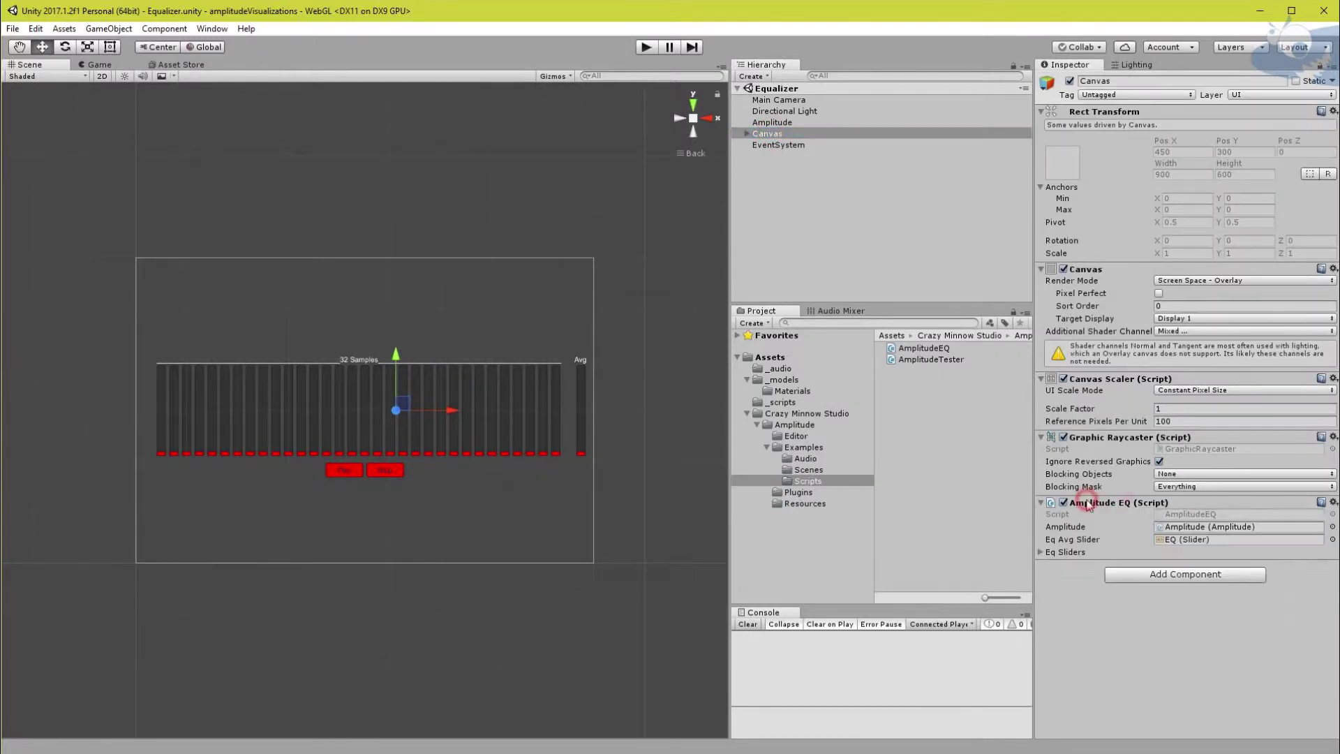
pyautogui.doubleClick(1087, 502)
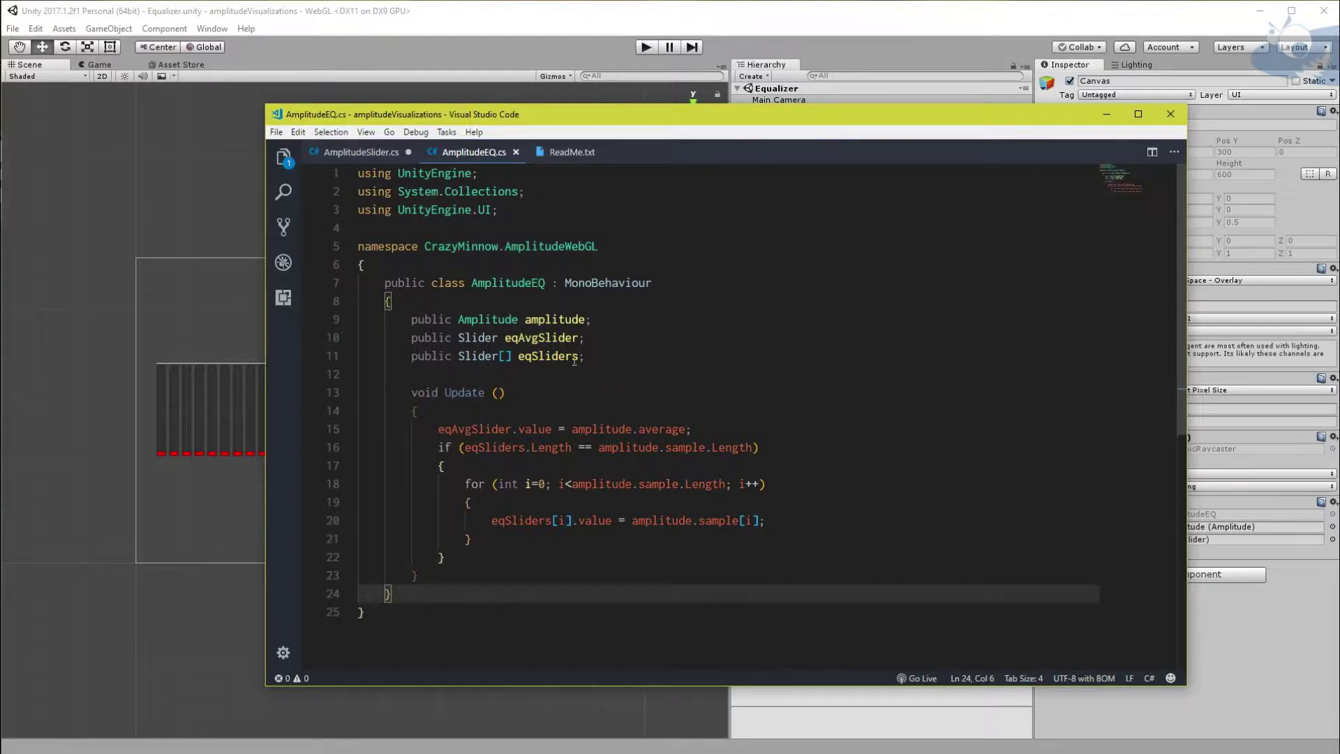
pyautogui.moveTo(665, 115); pyautogui.dragTo(627, 141)
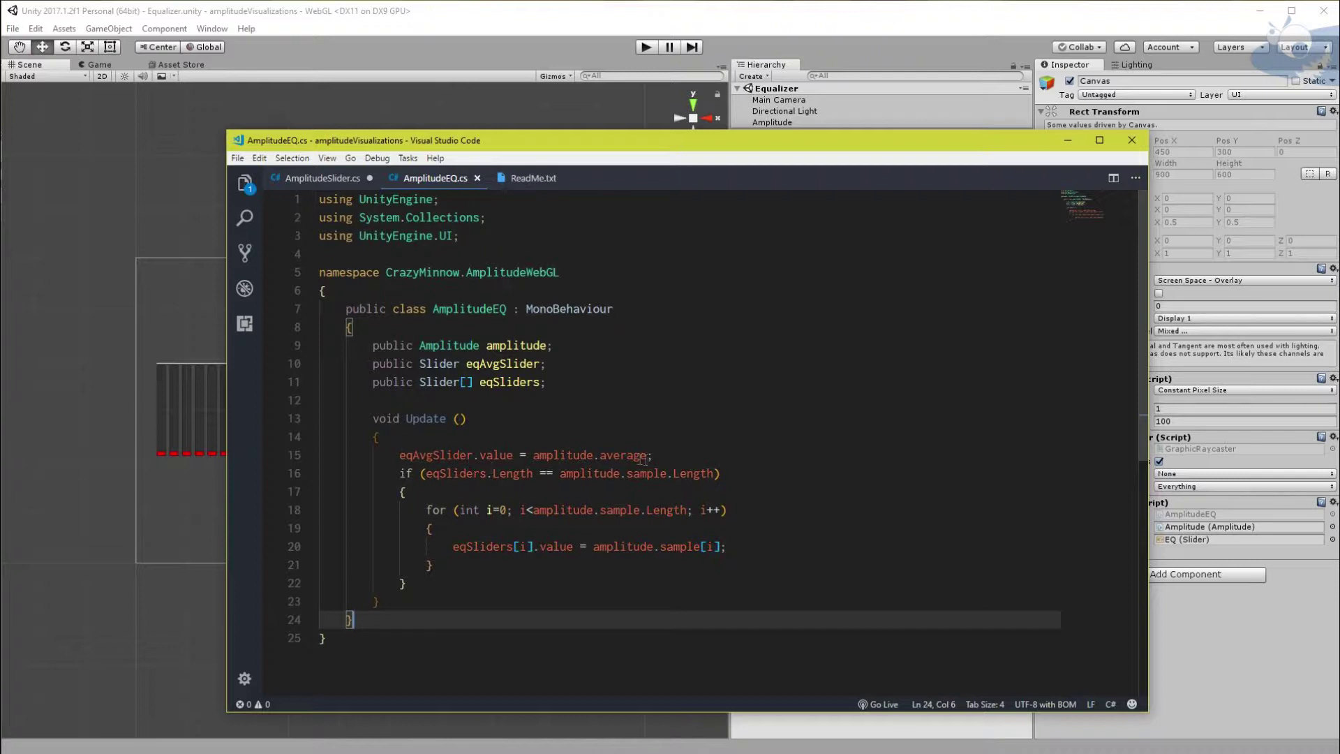
pyautogui.moveTo(647, 455); pyautogui.dragTo(594, 455)
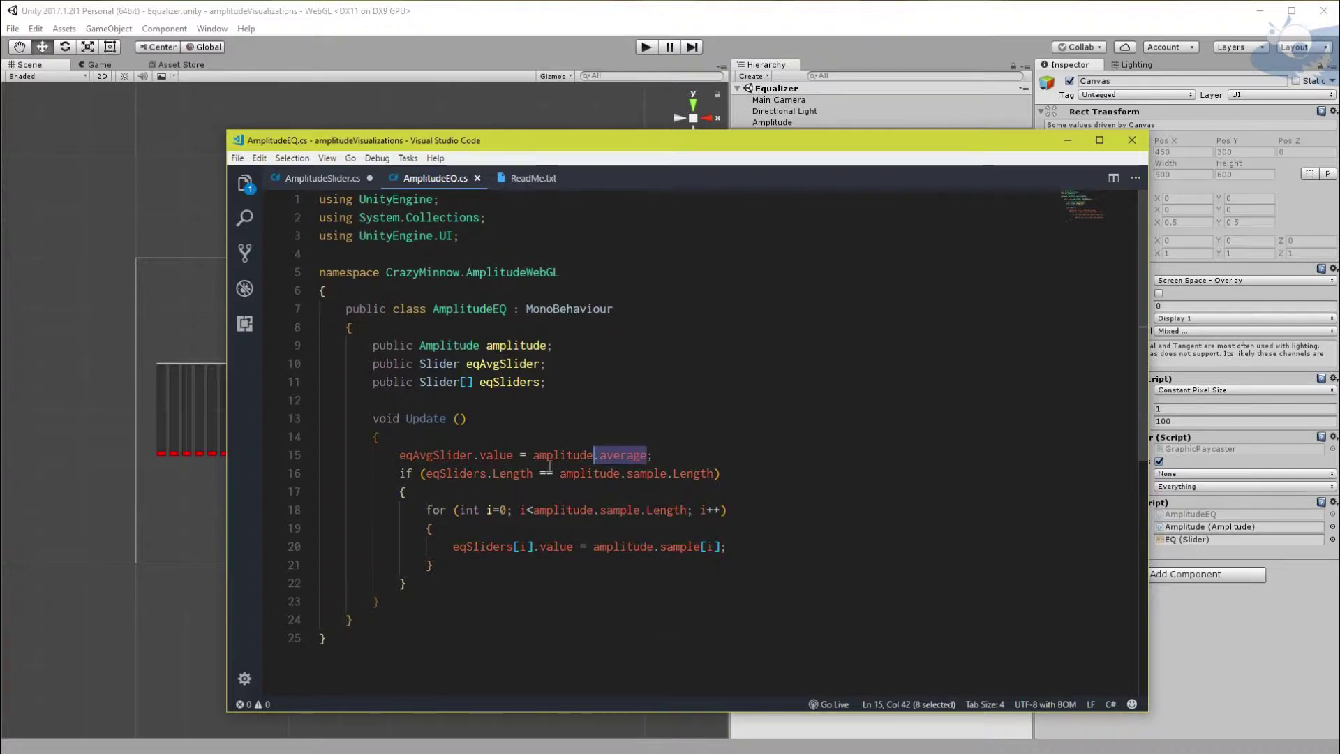
pyautogui.moveTo(513, 455); pyautogui.dragTo(446, 455)
pyautogui.moveTo(537, 140); pyautogui.dragTo(923, 205)
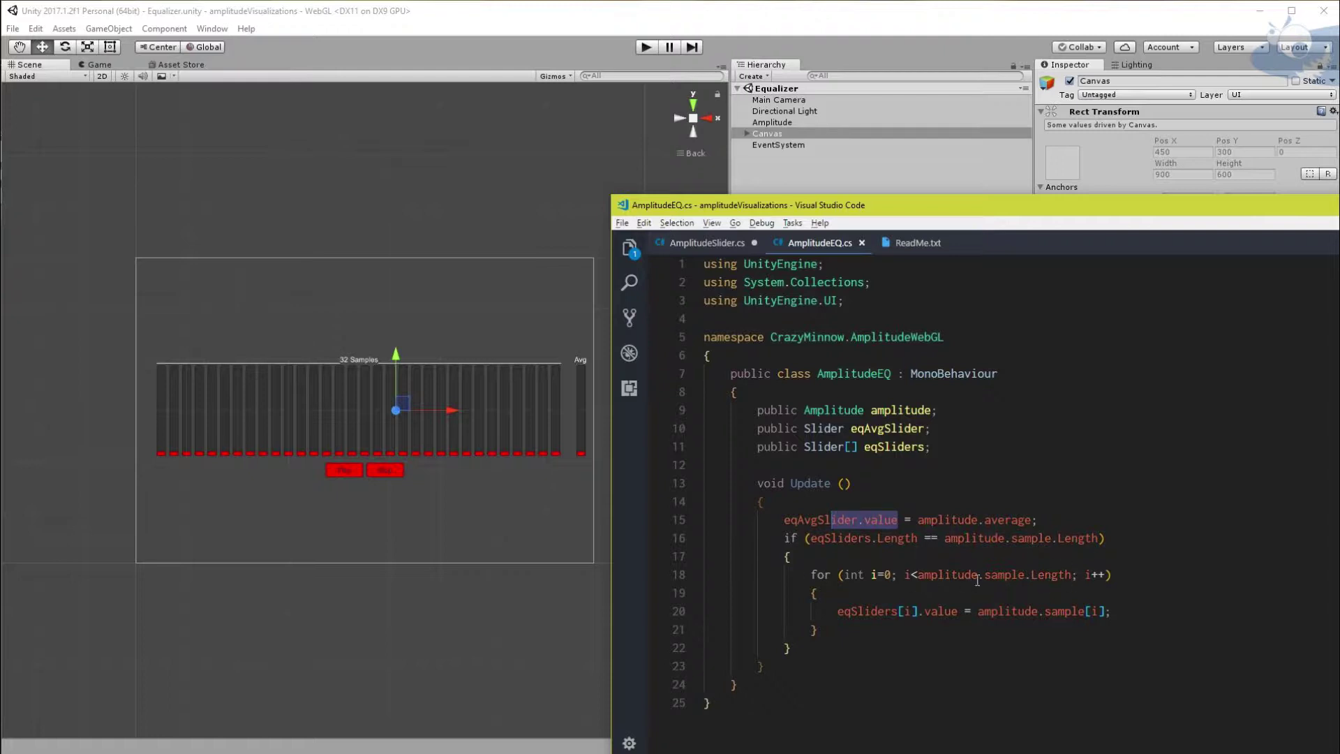
pyautogui.moveTo(810, 538); pyautogui.dragTo(1101, 542)
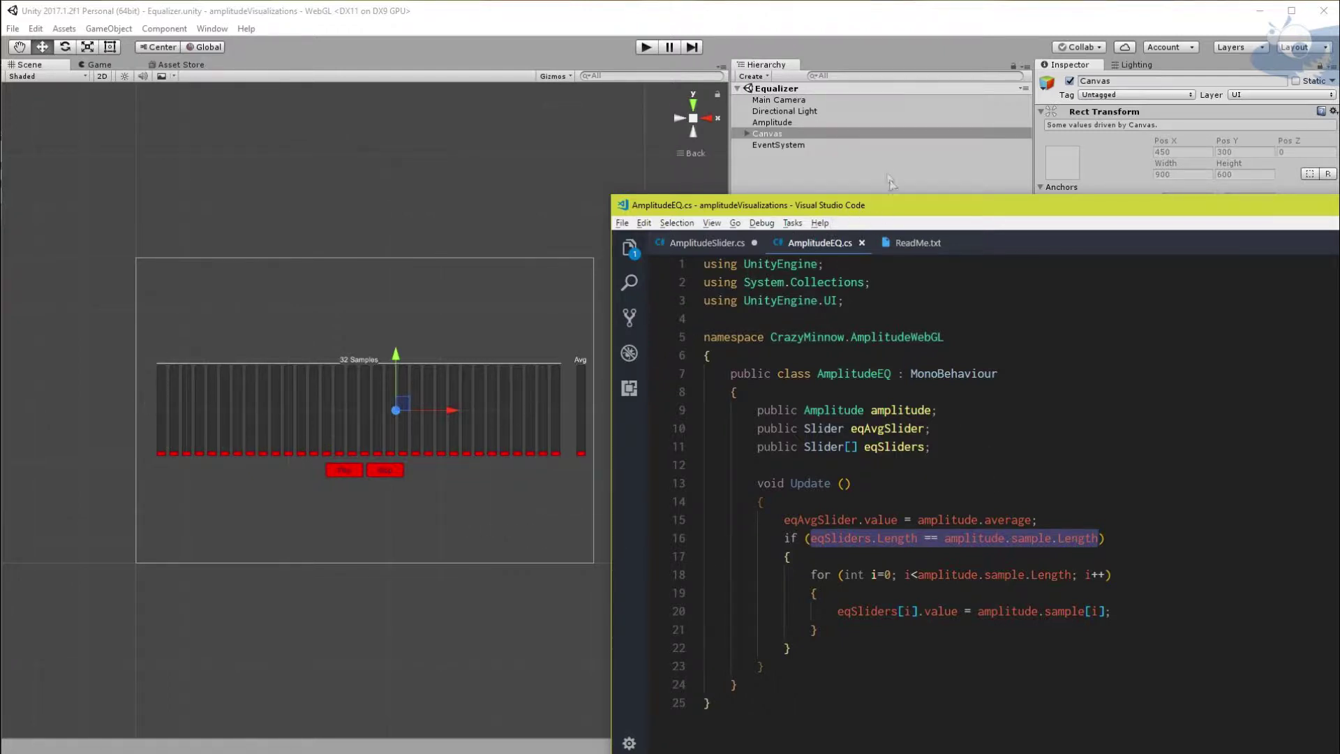
# Back in Unity, inspect the Canvas's Eq Sliders list of 32 elements
pyautogui.click(831, 14)
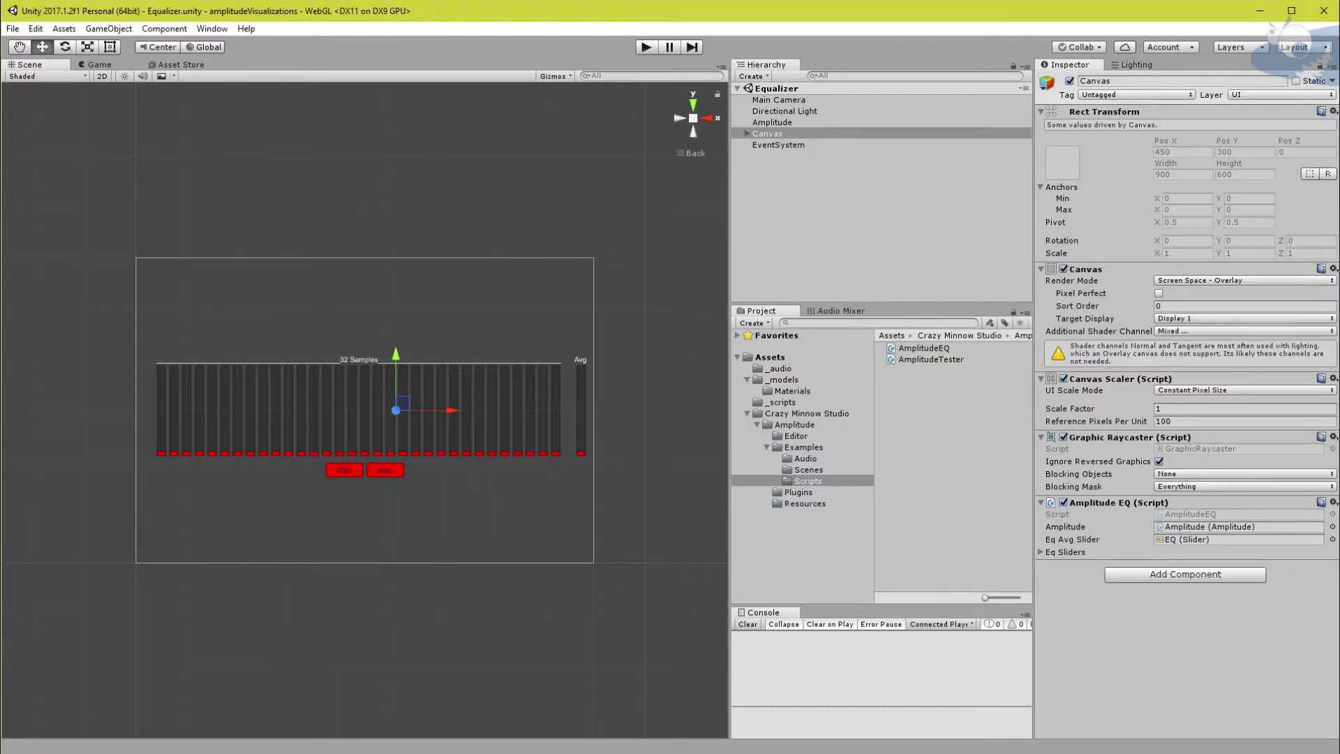
pyautogui.click(1042, 553)
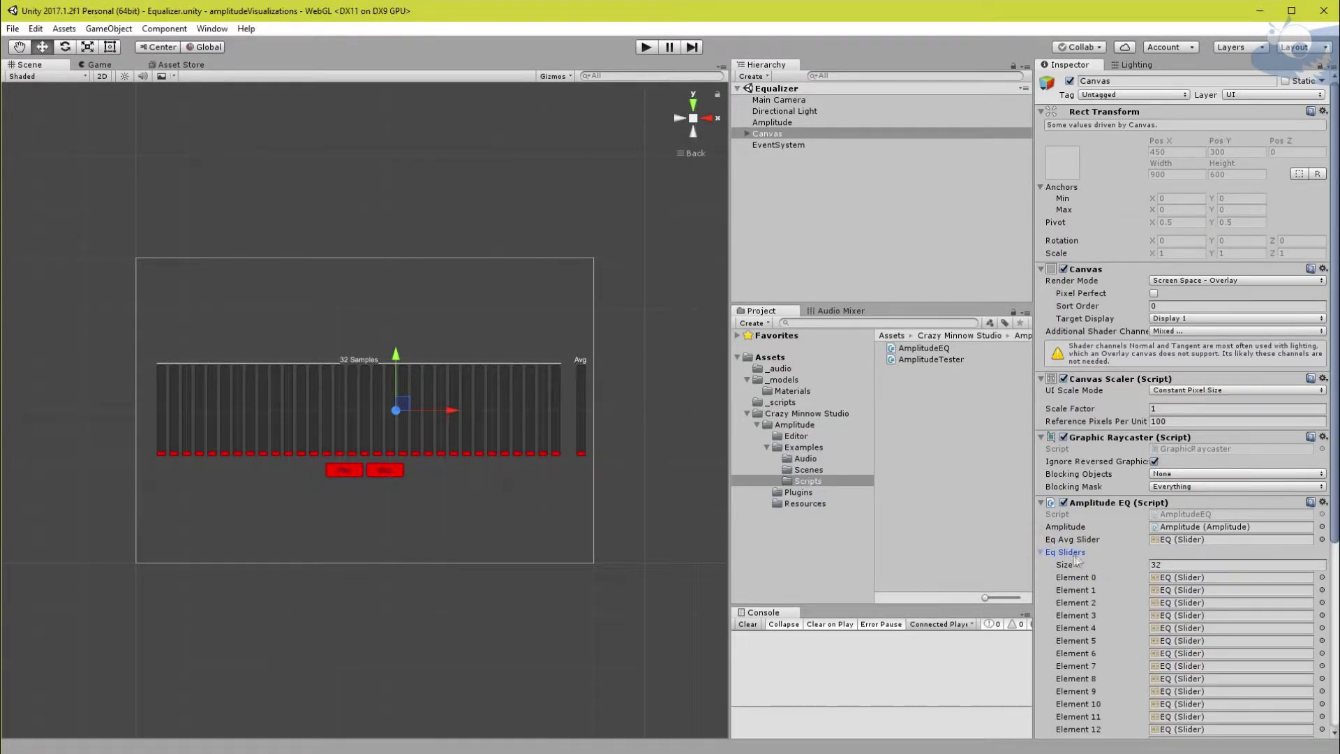
pyautogui.click(1043, 553)
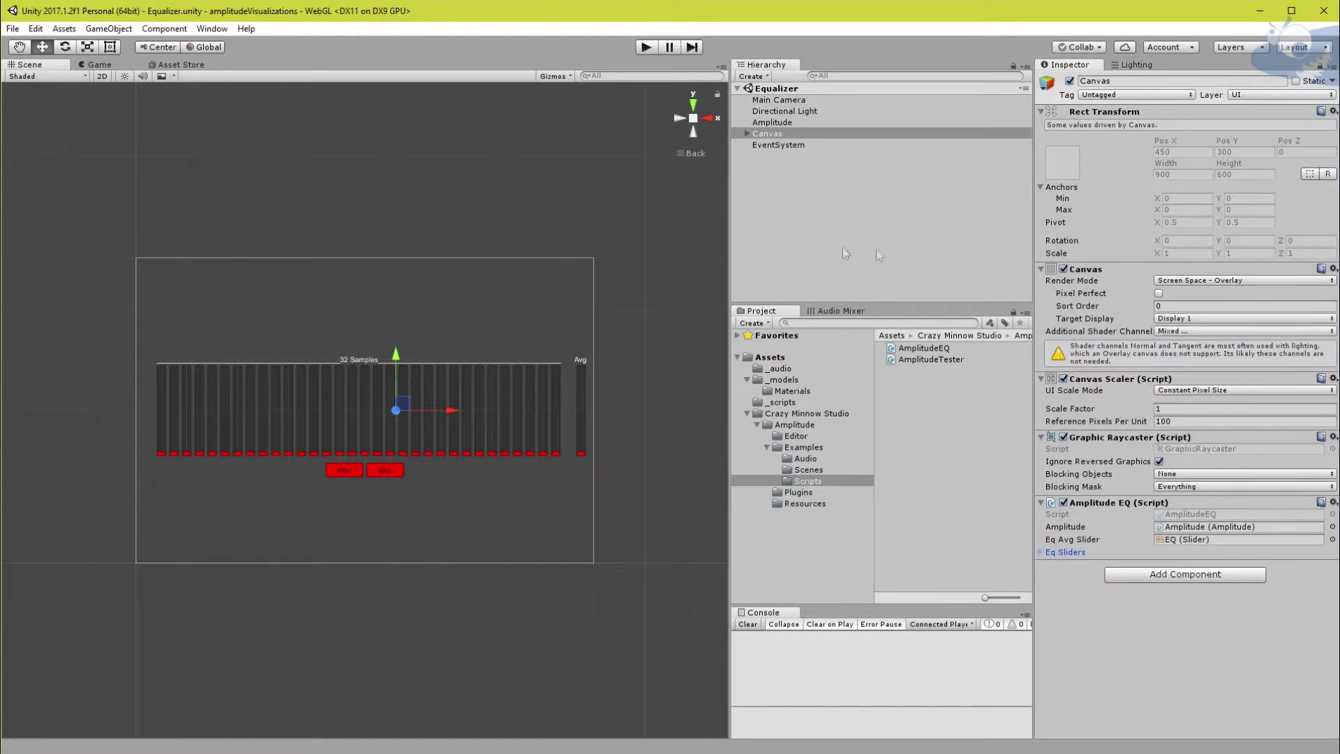
# Open the amplitudeBasicTutorial scene from Assets and run it
pyautogui.click(770, 358)
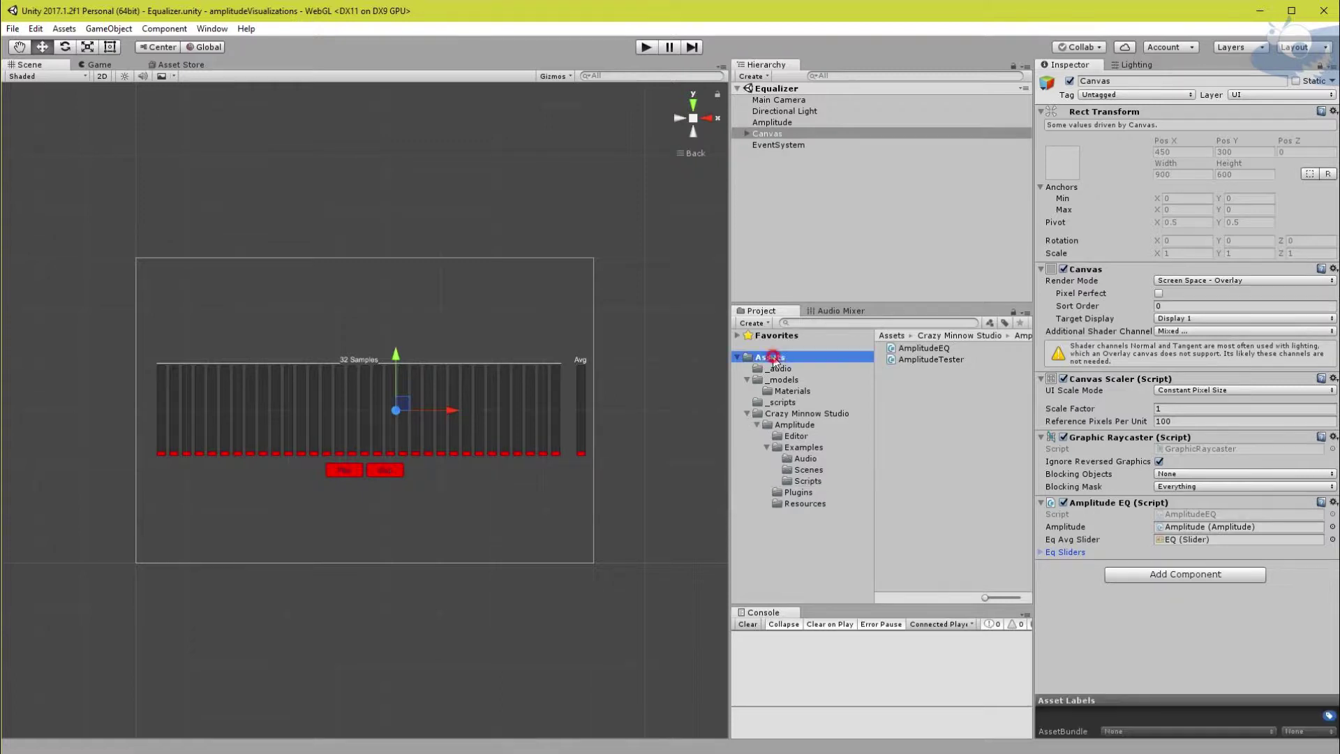
pyautogui.doubleClick(948, 394)
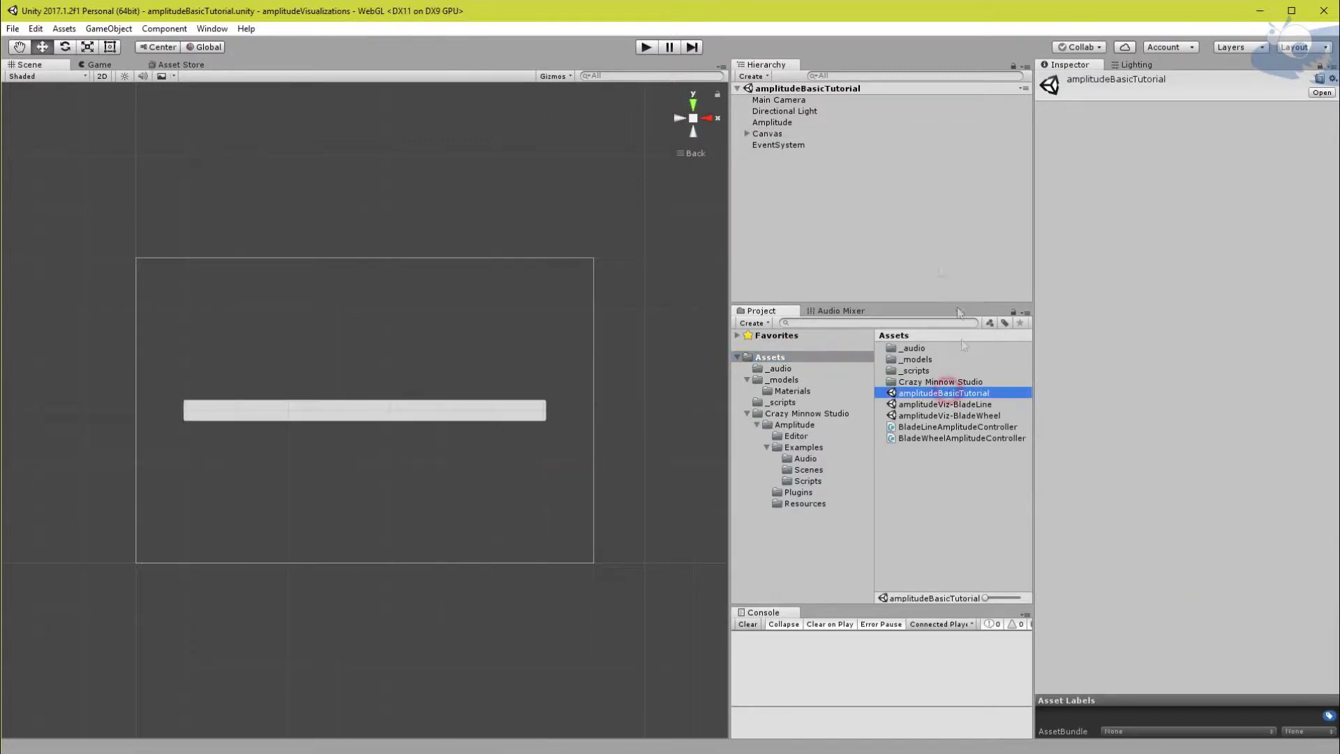
pyautogui.click(652, 51)
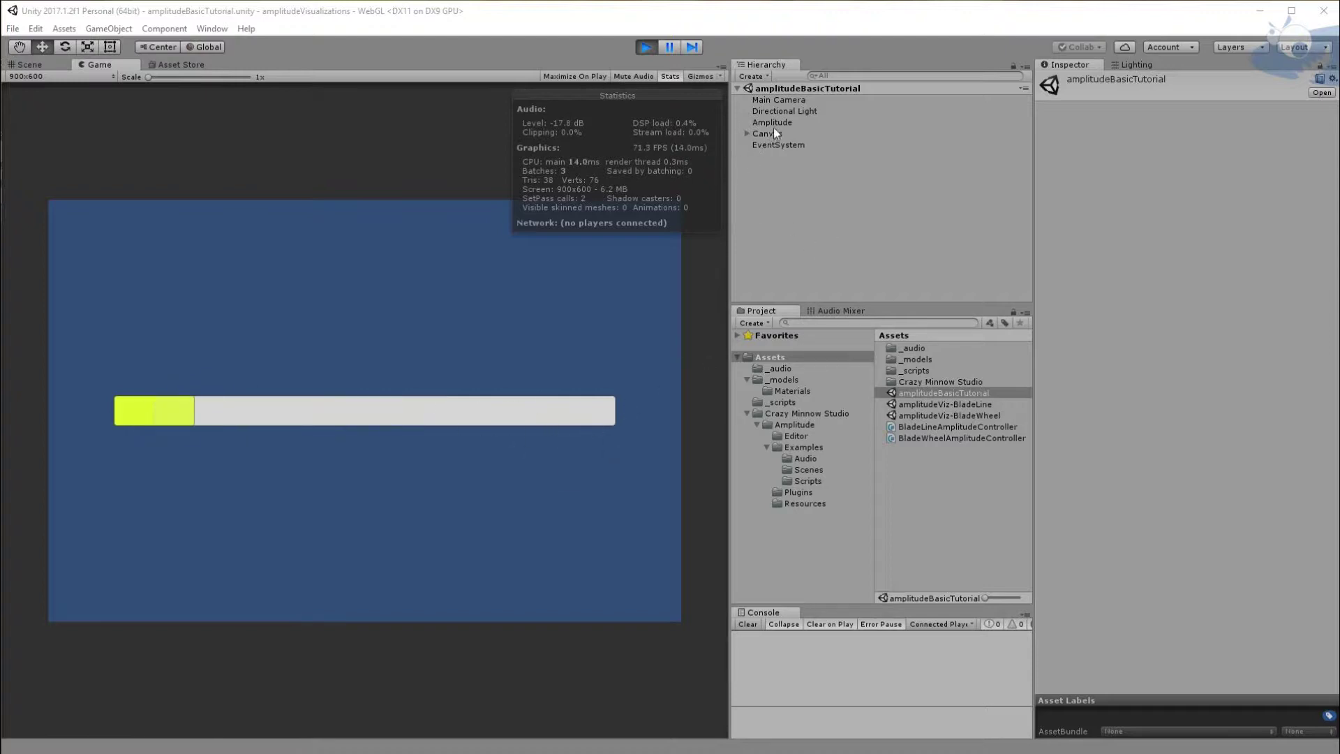
# Inspect Canvas > Slider and the Amplitude object's components, then stop the scene
pyautogui.click(757, 134)
pyautogui.click(748, 133)
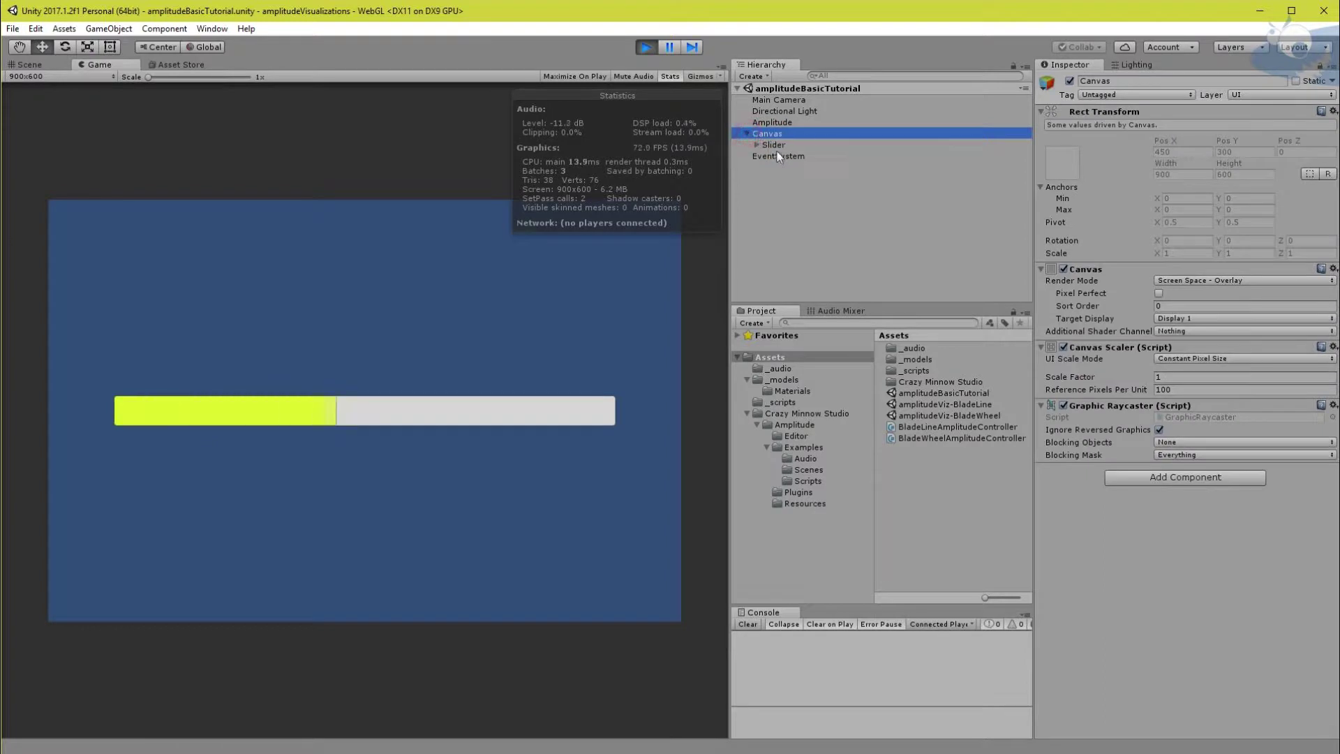
pyautogui.click(773, 145)
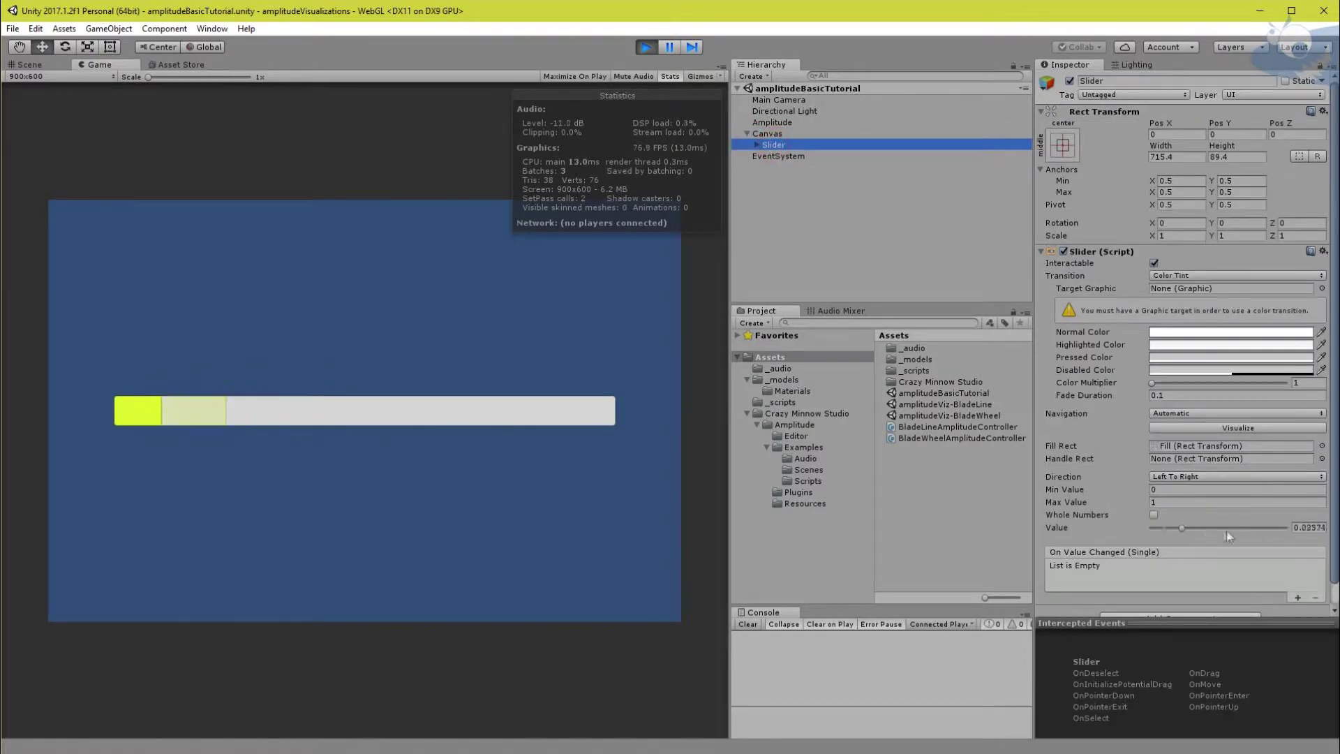
pyautogui.click(775, 121)
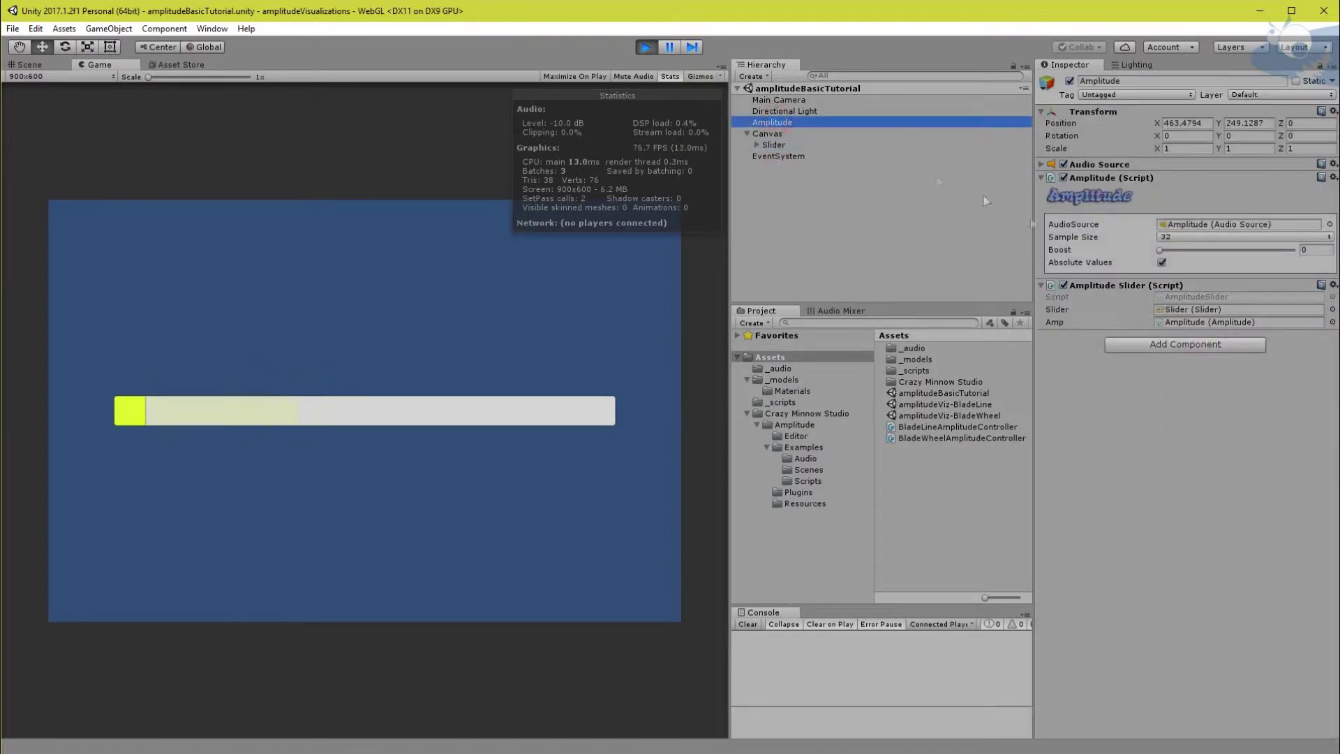
pyautogui.click(647, 48)
# Create a new empty scene and add a UI Slider to it
pyautogui.click(12, 29)
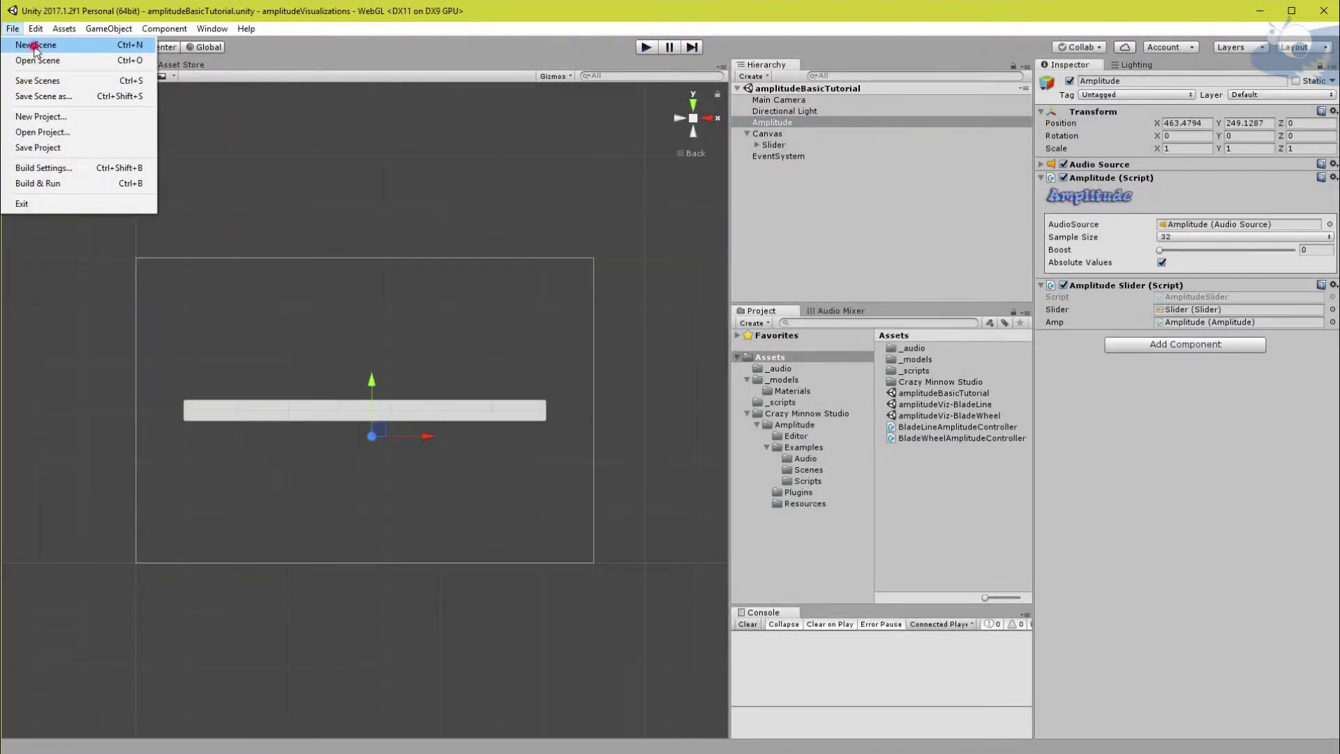
pyautogui.click(35, 45)
pyautogui.rightClick(792, 174)
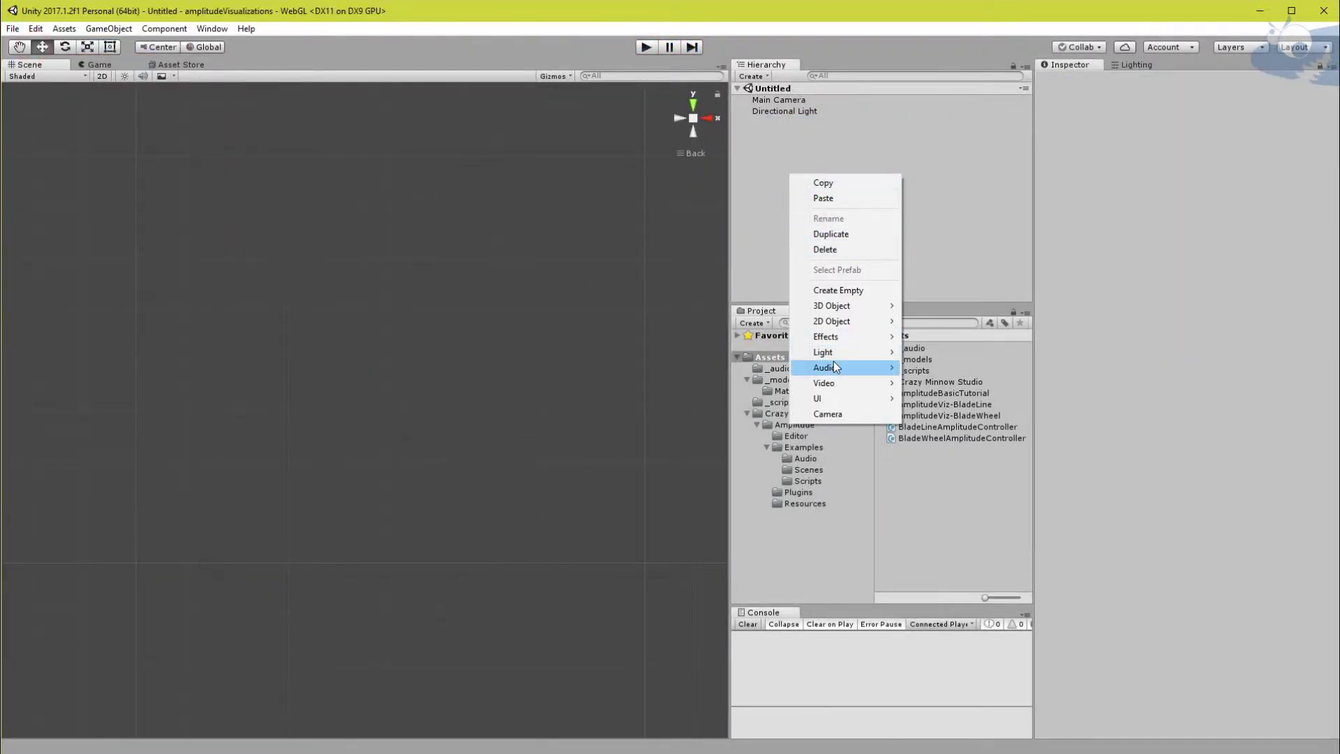
pyautogui.moveTo(834, 396)
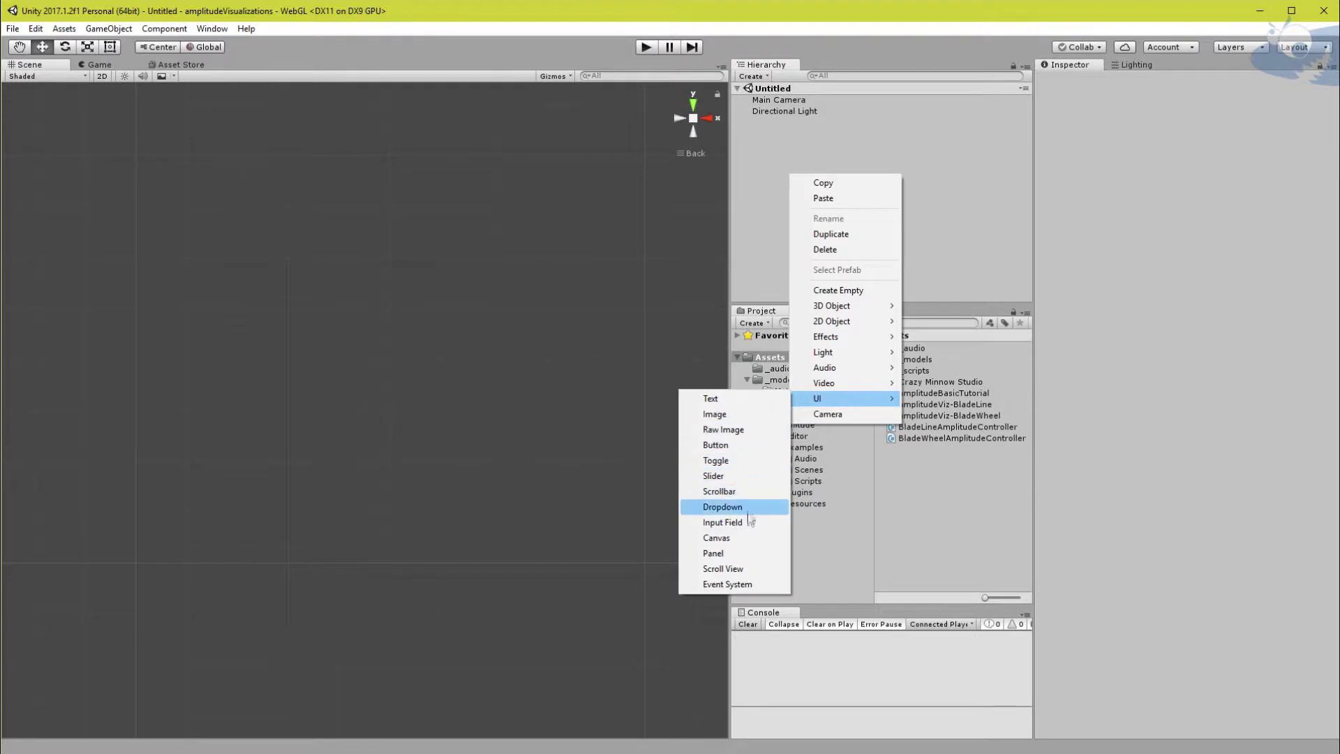
pyautogui.click(713, 475)
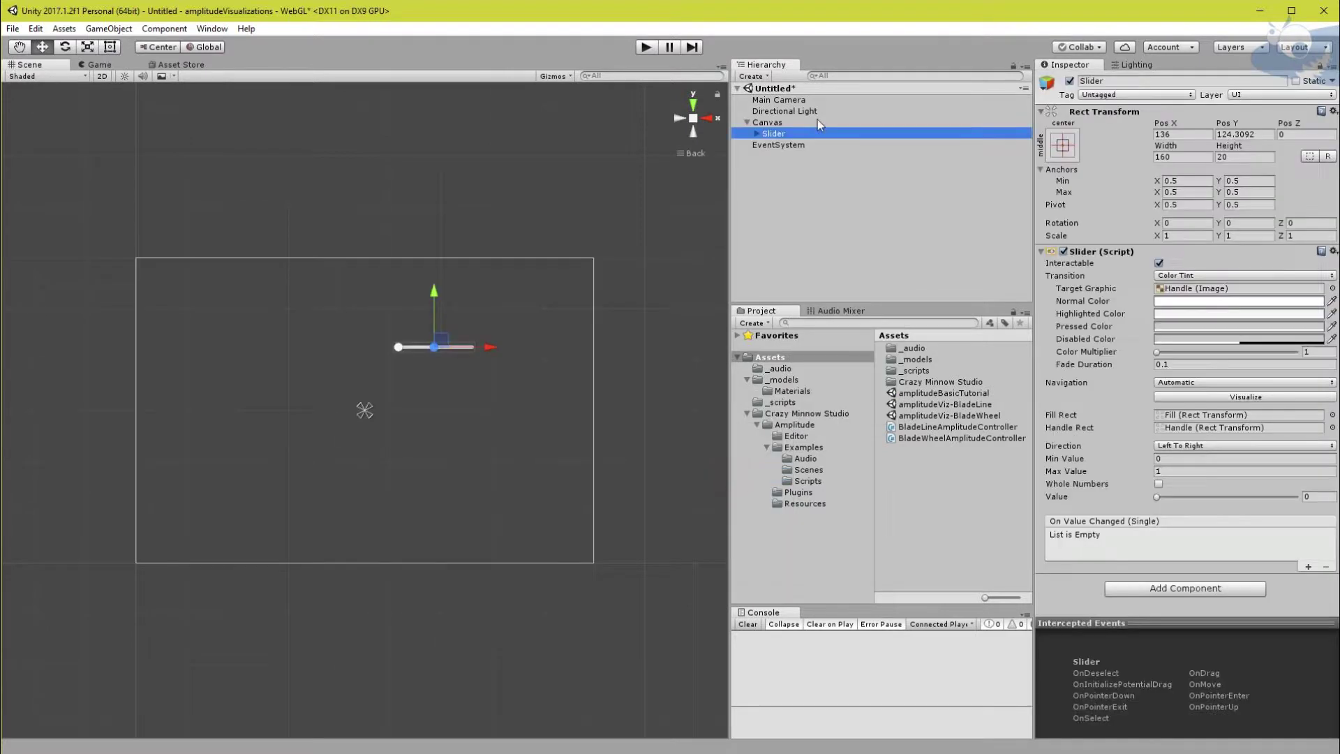
# Centre the 789.5 × 98.7 slider on the canvas in 2D view and preview its fill at 0.686
pyautogui.click(757, 133)
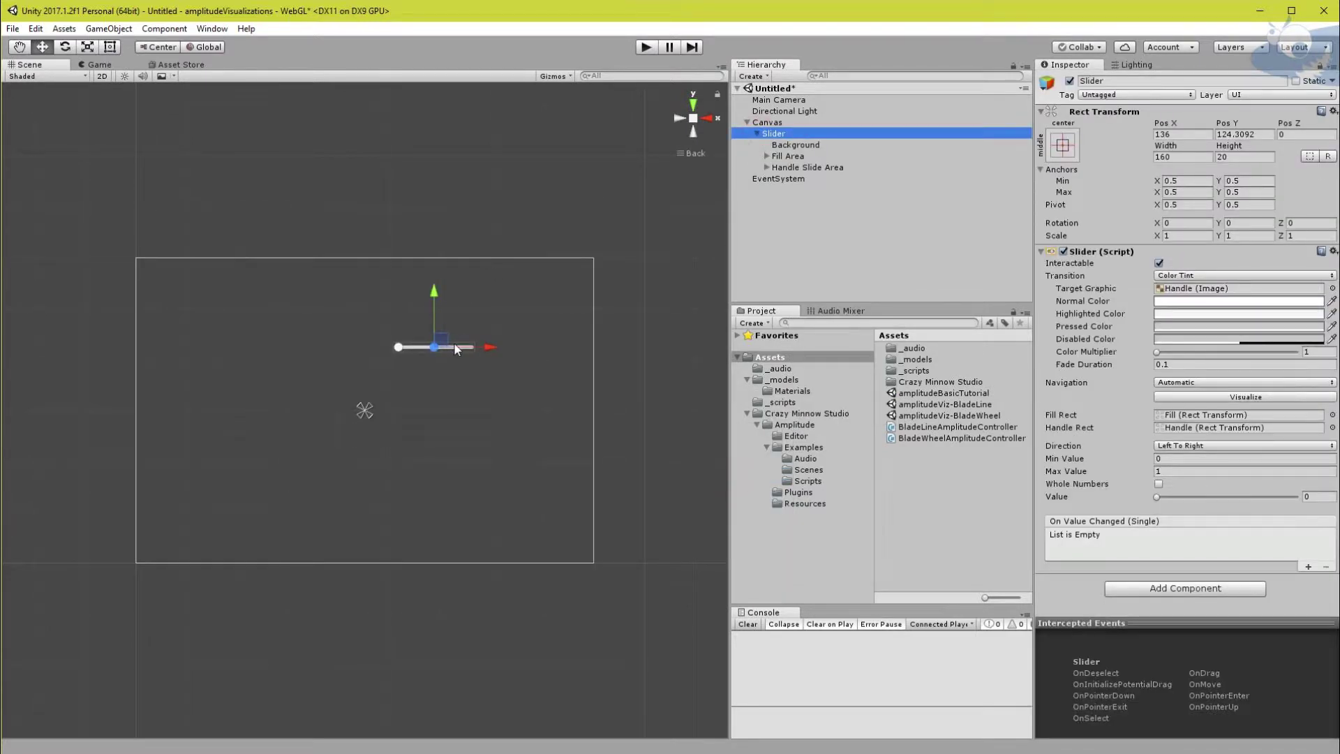
pyautogui.moveTo(454, 343); pyautogui.dragTo(562, 301)
pyautogui.press('2')
pyautogui.press('t')
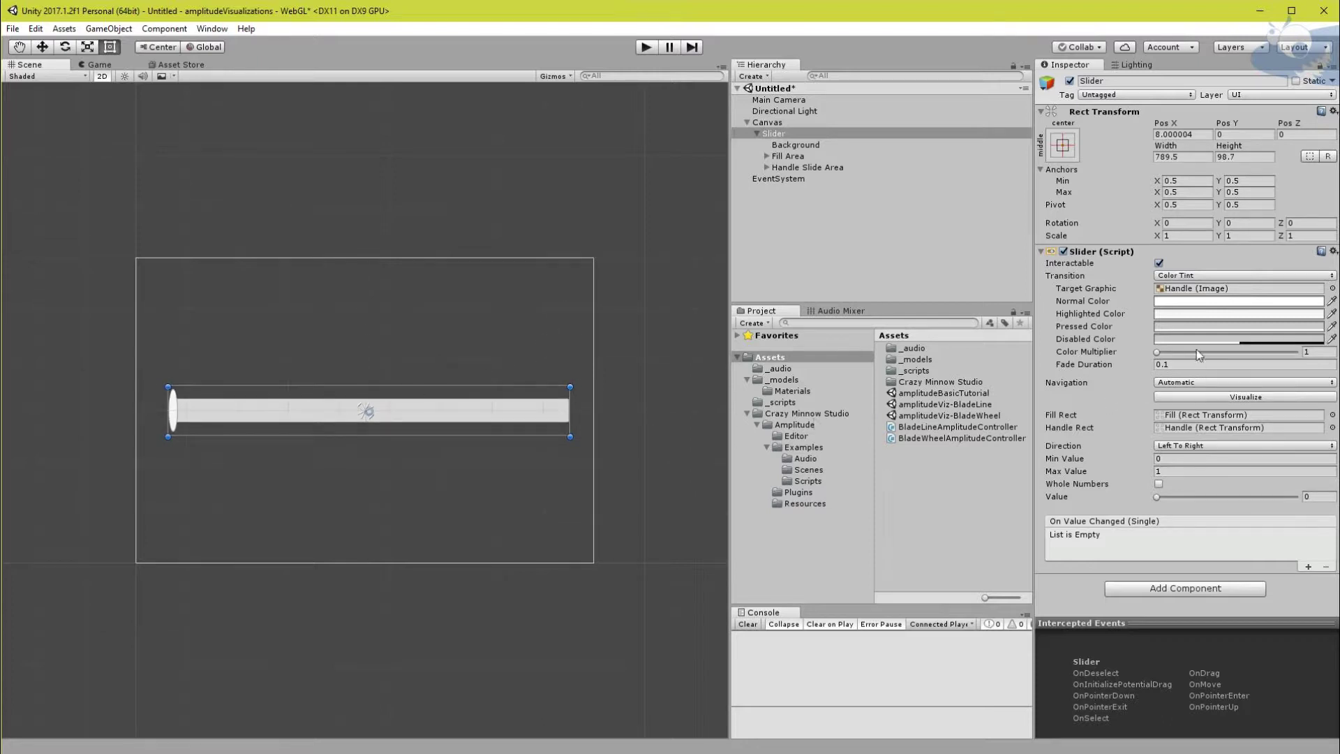
pyautogui.moveTo(1156, 496); pyautogui.dragTo(1253, 496)
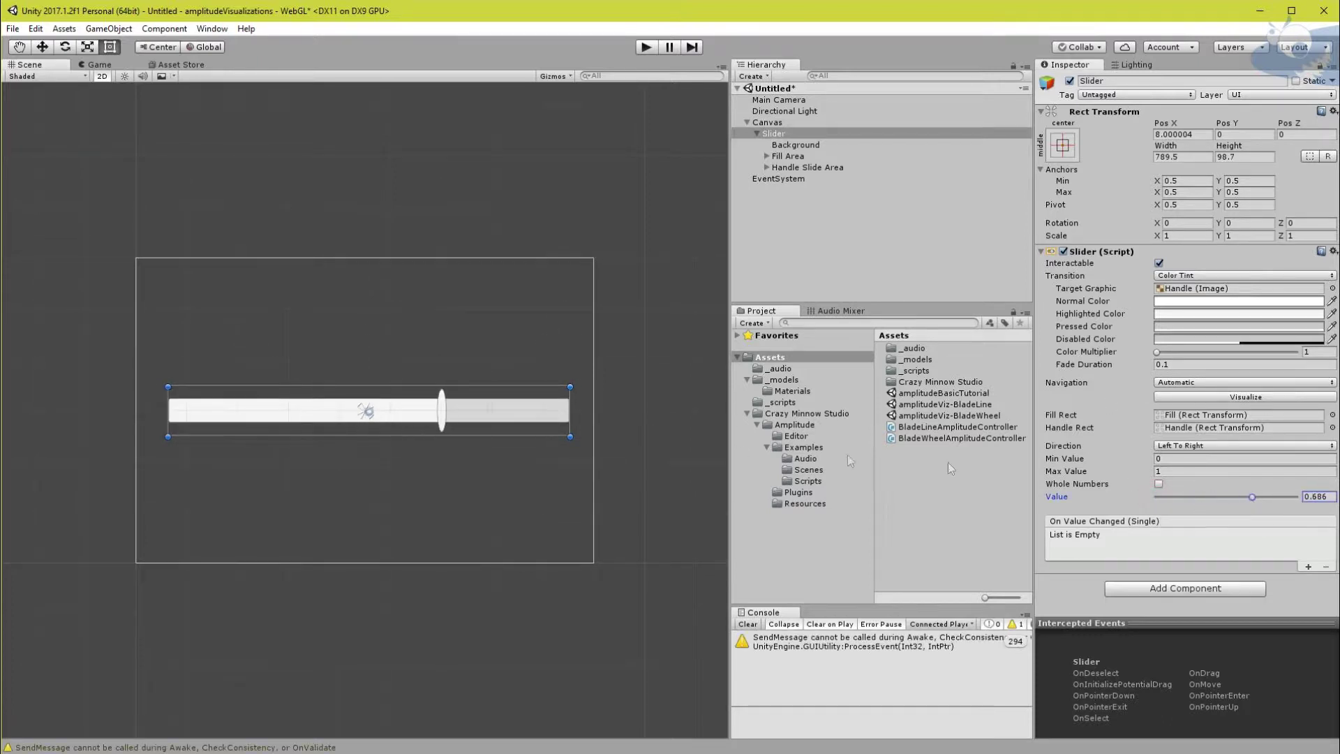
pyautogui.click(441, 399)
# Delete the Handle Slide Area and test the fill with Slider Value from 0 up to 0.842
pyautogui.click(781, 168)
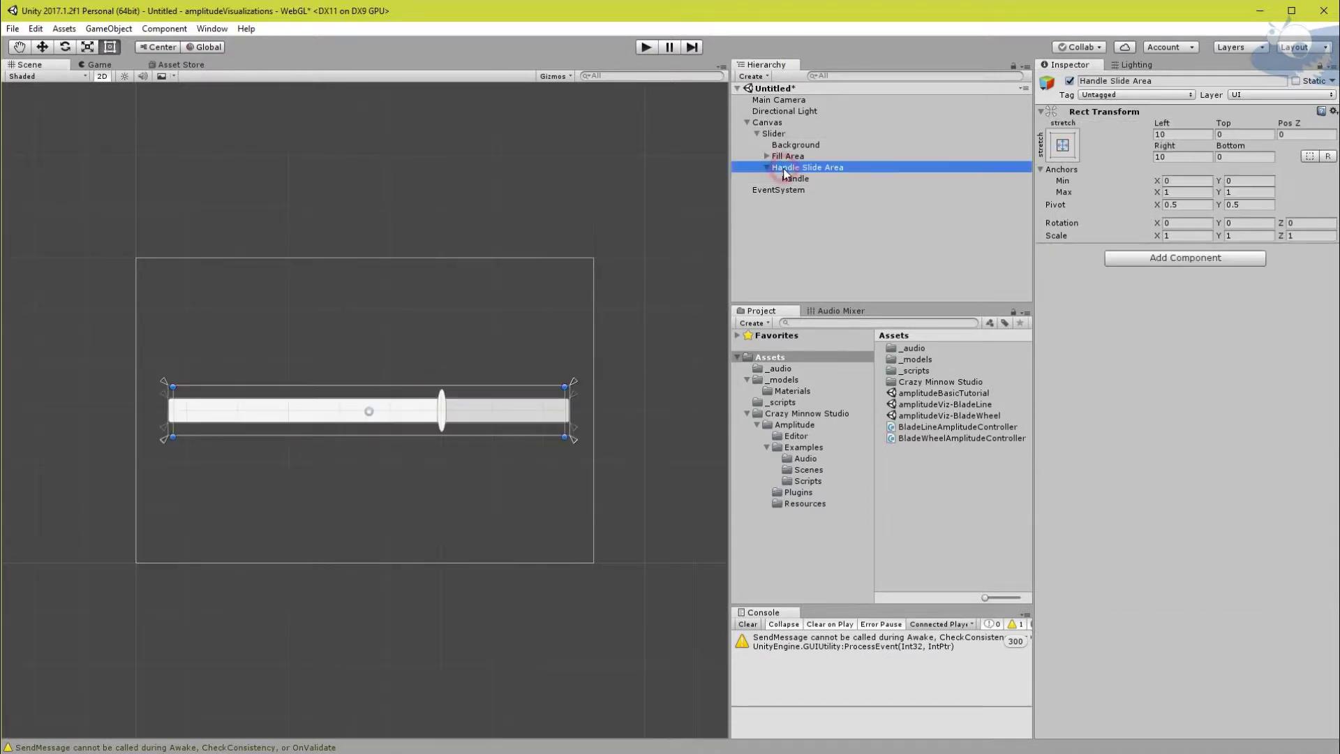
pyautogui.press('Delete')
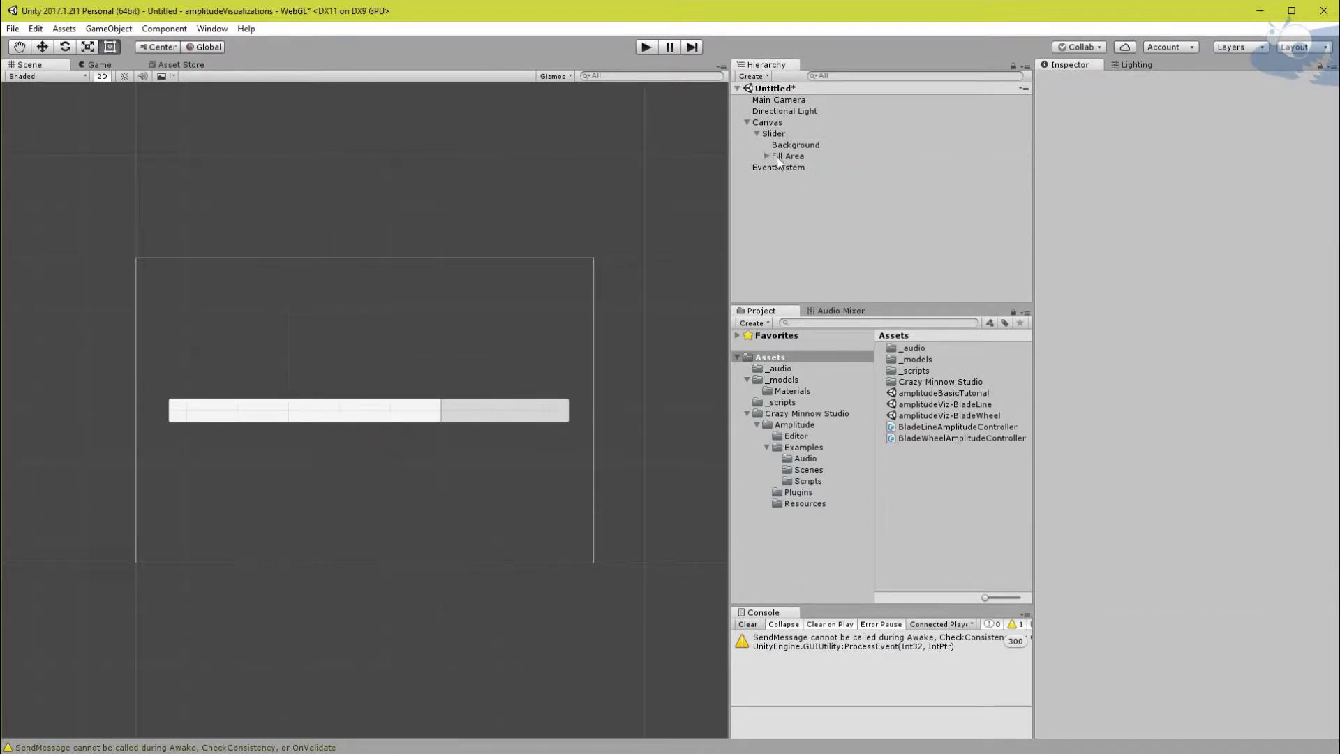
pyautogui.click(777, 157)
pyautogui.click(765, 157)
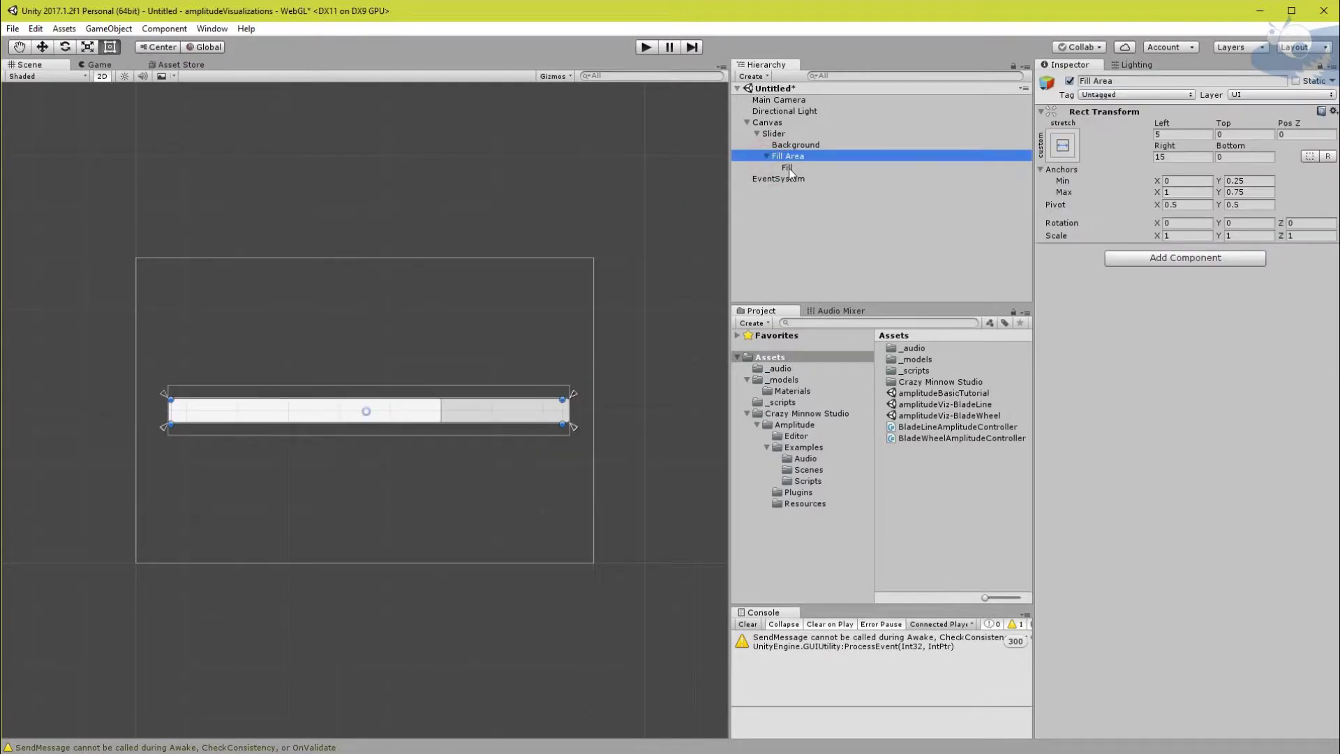
pyautogui.click(774, 134)
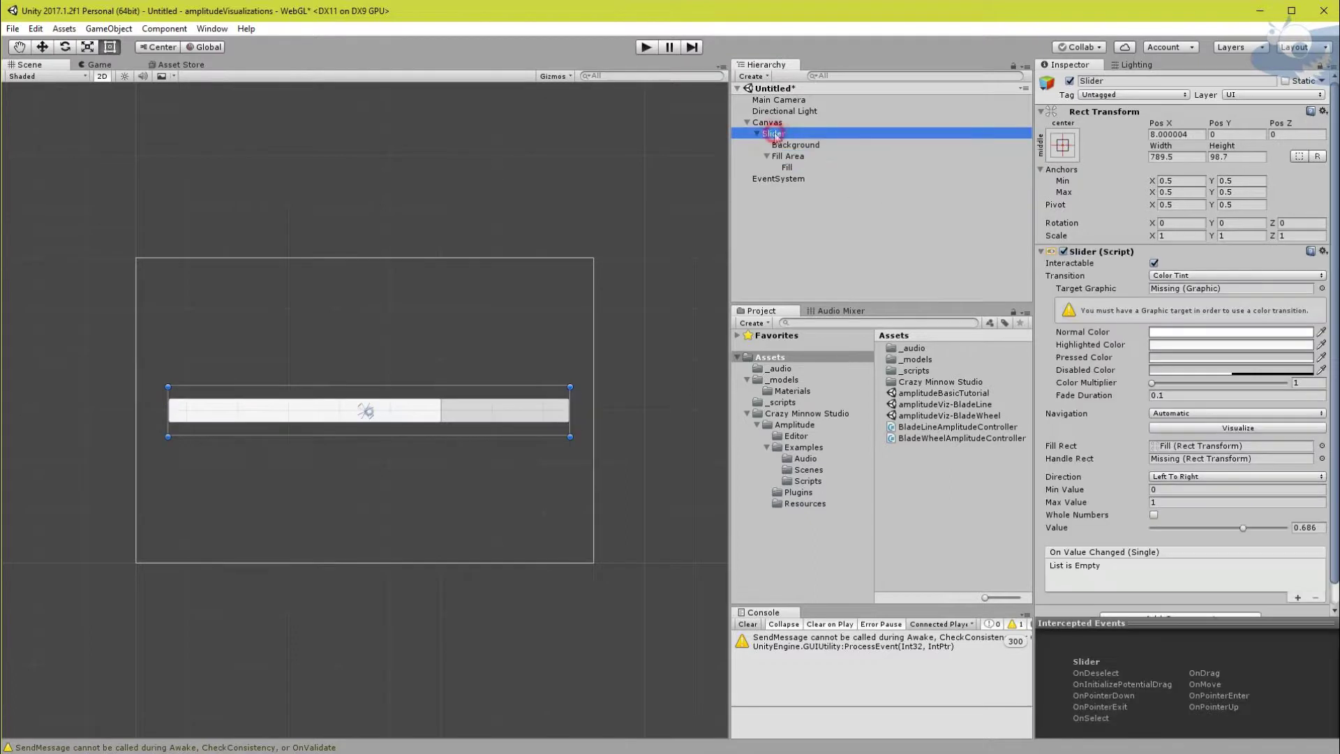
pyautogui.click(1243, 529)
pyautogui.moveTo(1243, 528); pyautogui.dragTo(1047, 530)
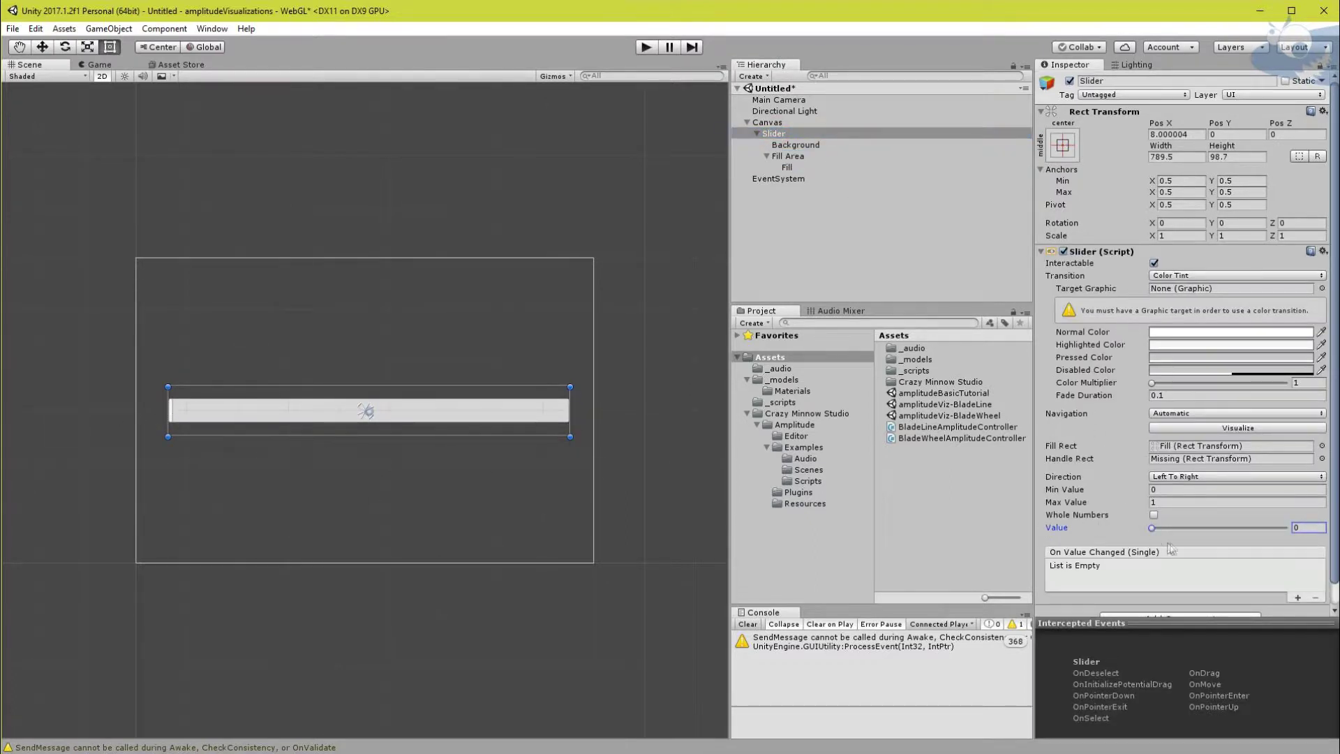
pyautogui.moveTo(1152, 528); pyautogui.dragTo(1188, 531)
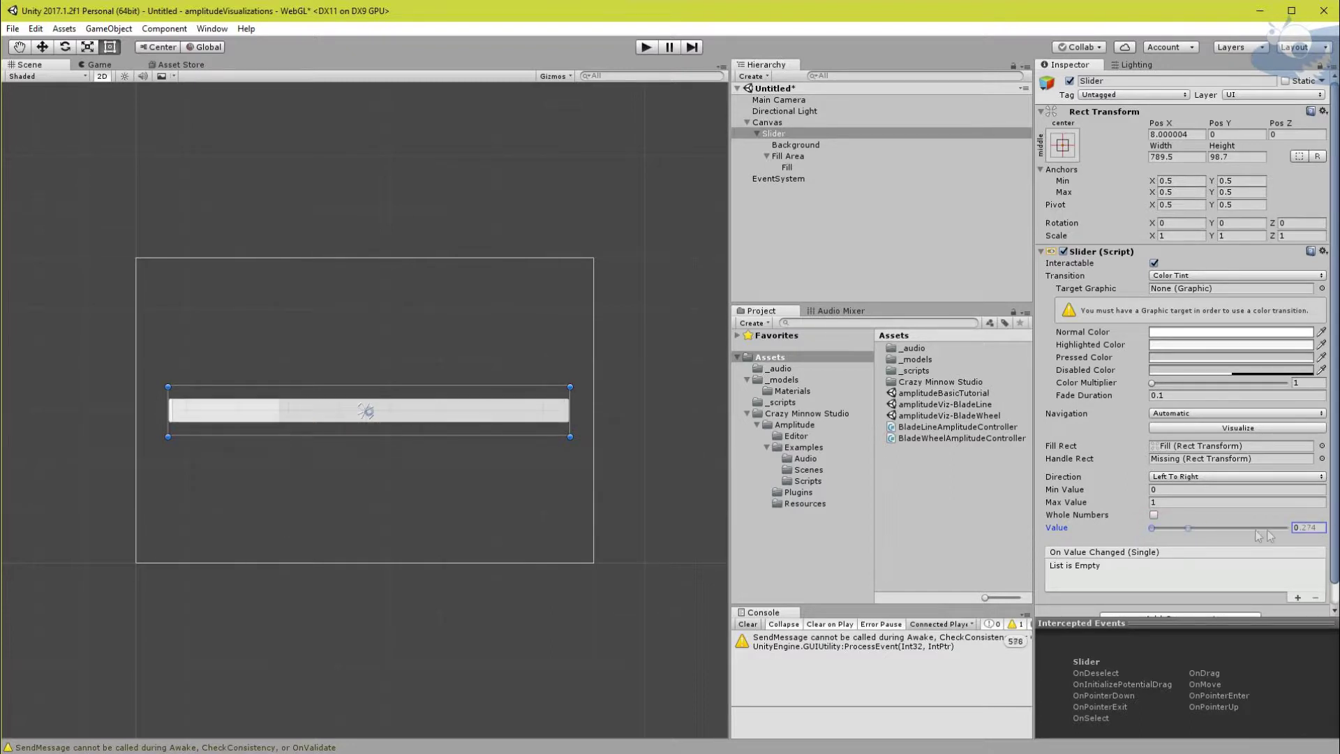
pyautogui.moveTo(1269, 536); pyautogui.dragTo(1265, 531)
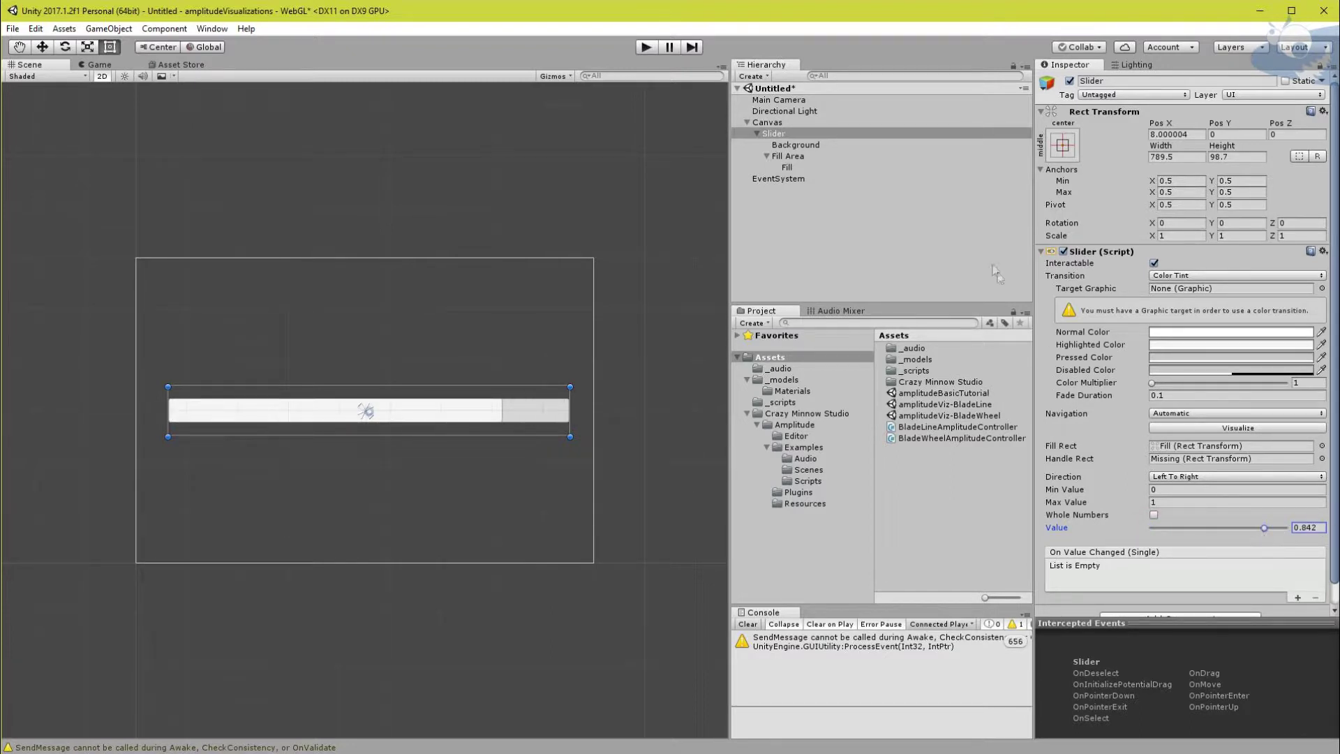
# Stretch Fill Area to the slider's ends and align Fill's left edge to 0
pyautogui.click(782, 157)
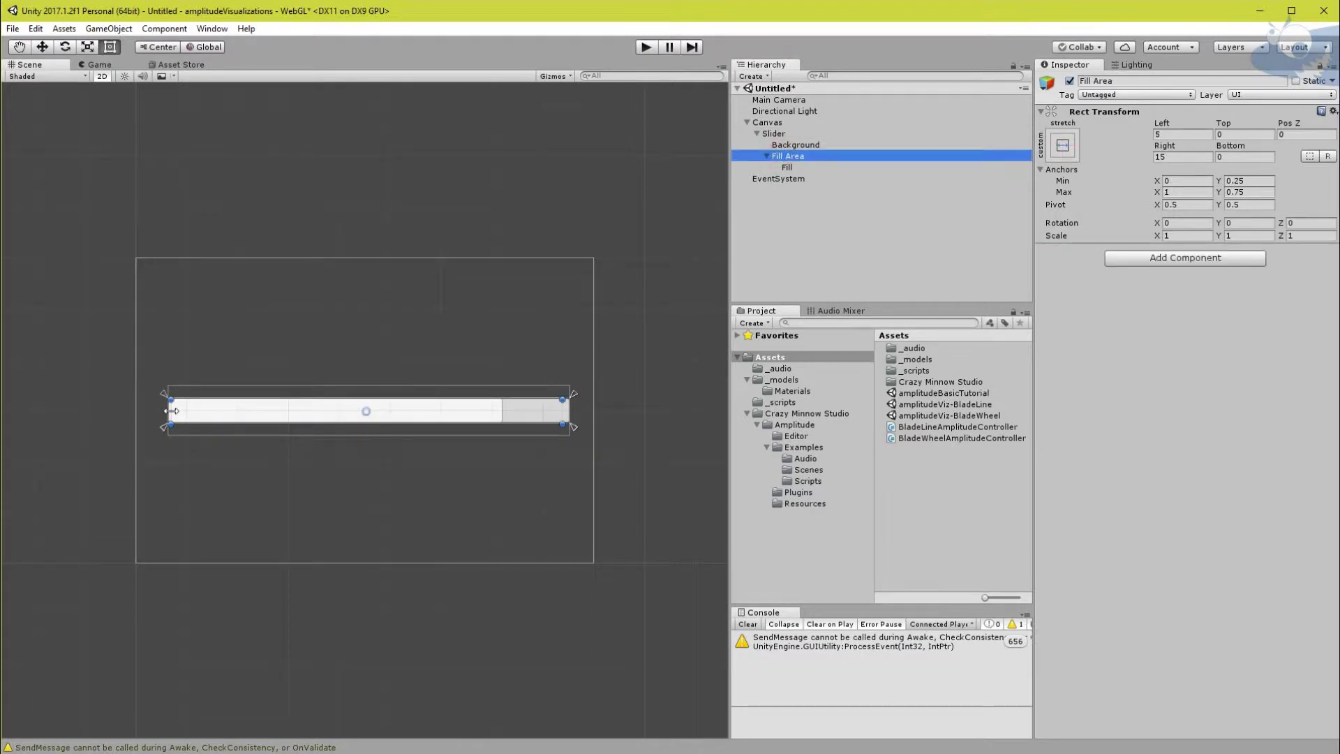
pyautogui.moveTo(172, 412); pyautogui.dragTo(168, 411)
pyautogui.moveTo(563, 411); pyautogui.dragTo(570, 411)
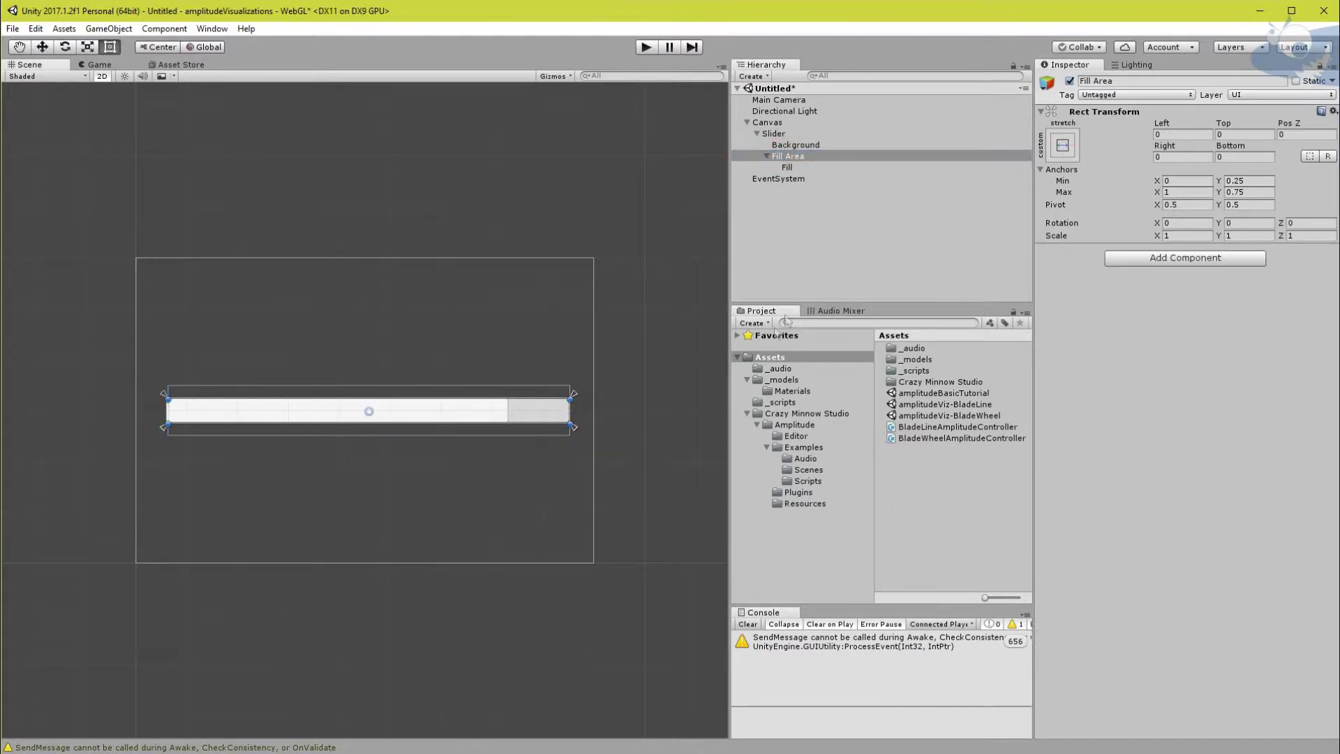
pyautogui.click(788, 167)
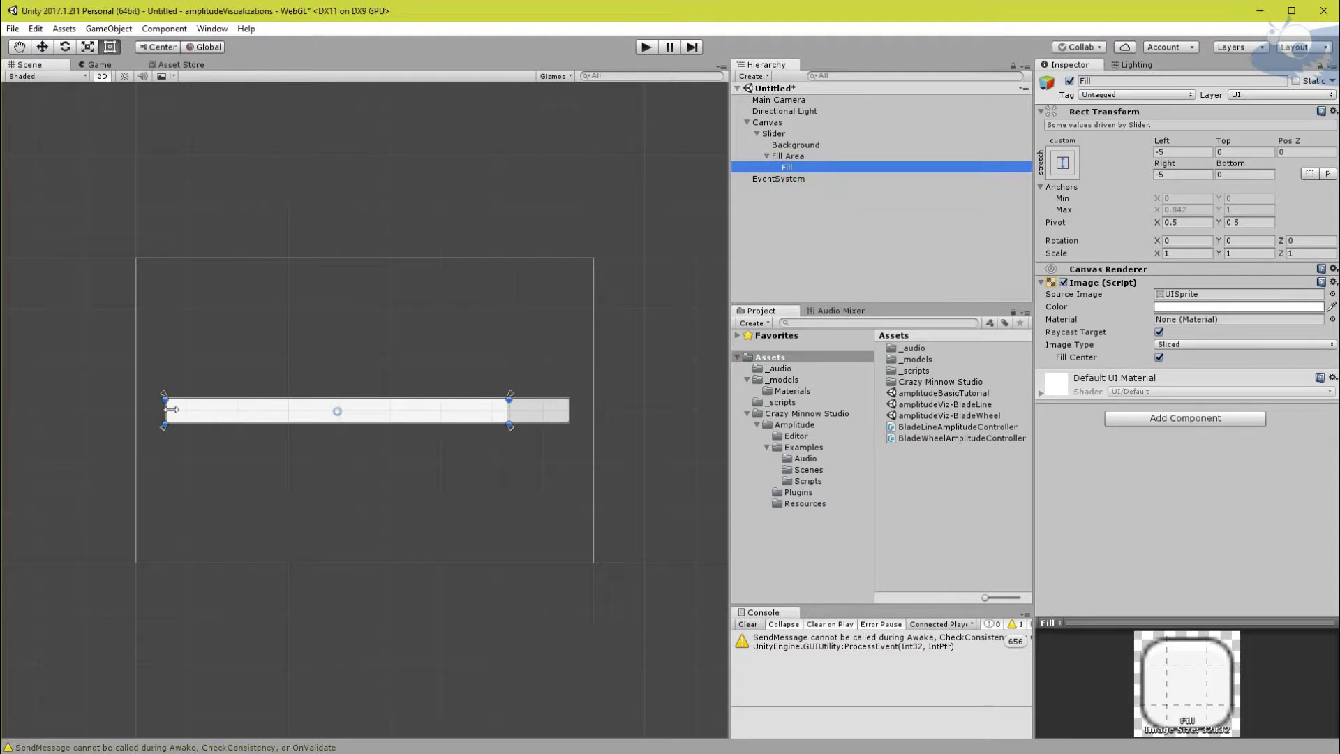
pyautogui.click(788, 158)
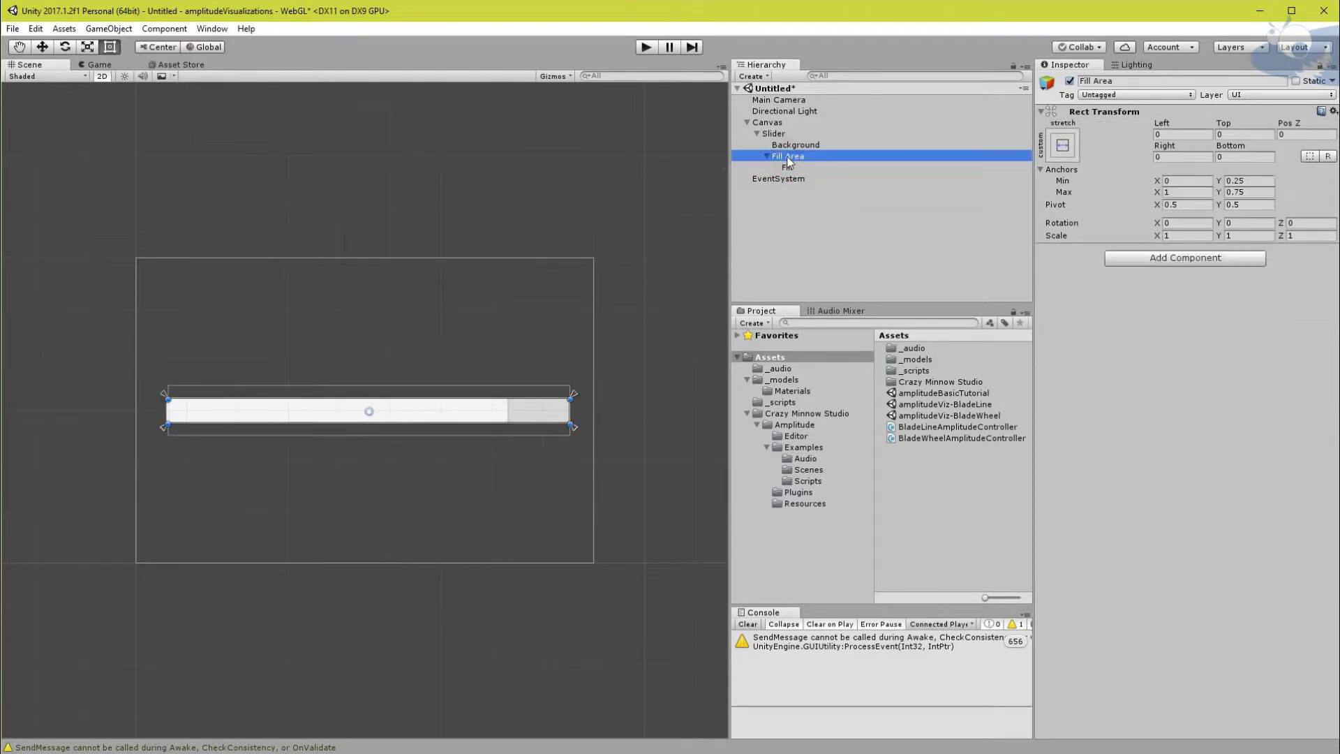
pyautogui.moveTo(168, 411); pyautogui.dragTo(167, 412)
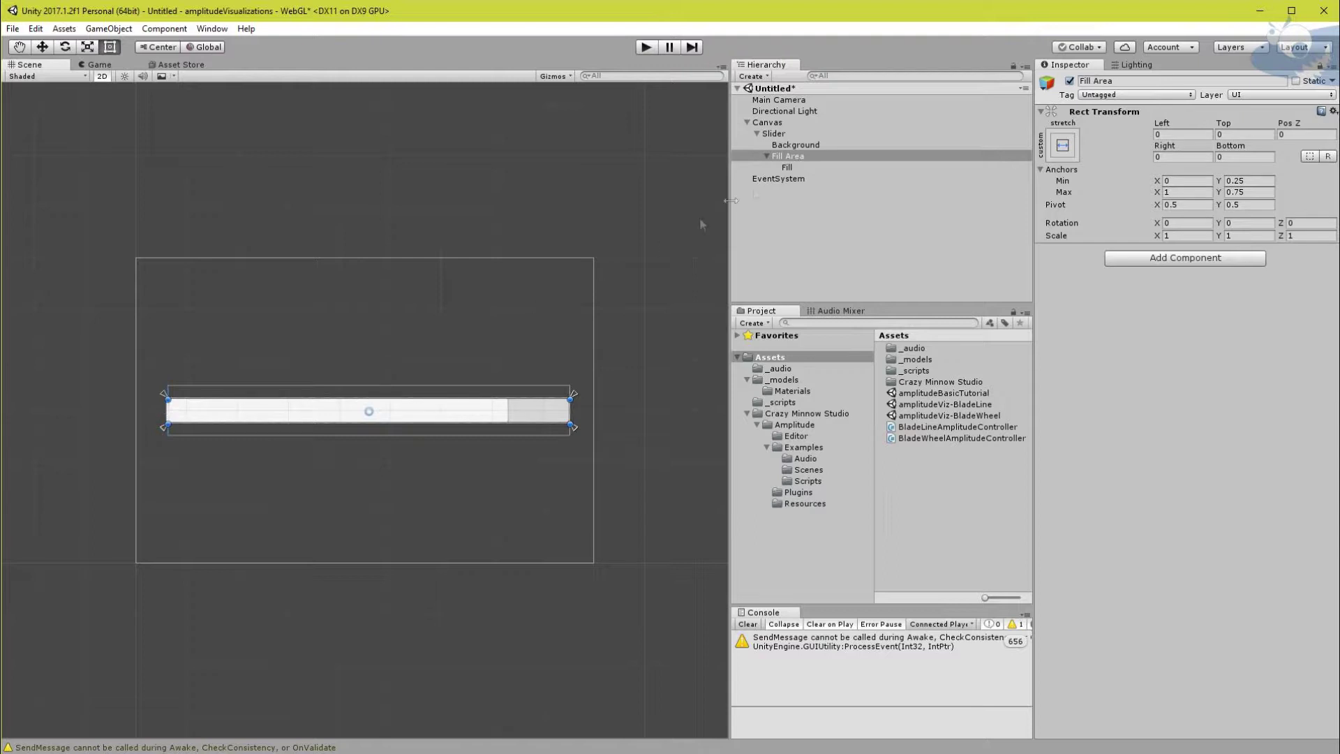
pyautogui.click(787, 168)
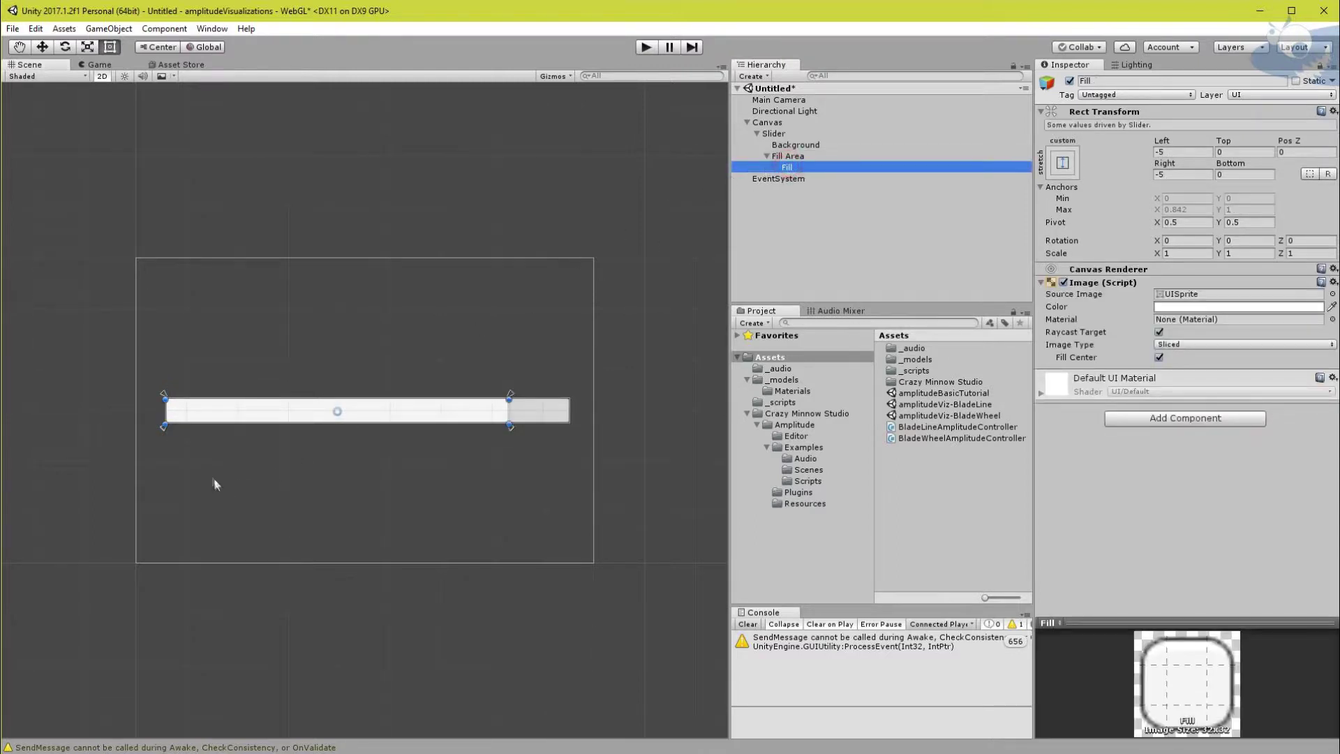
pyautogui.moveTo(166, 413); pyautogui.dragTo(168, 414)
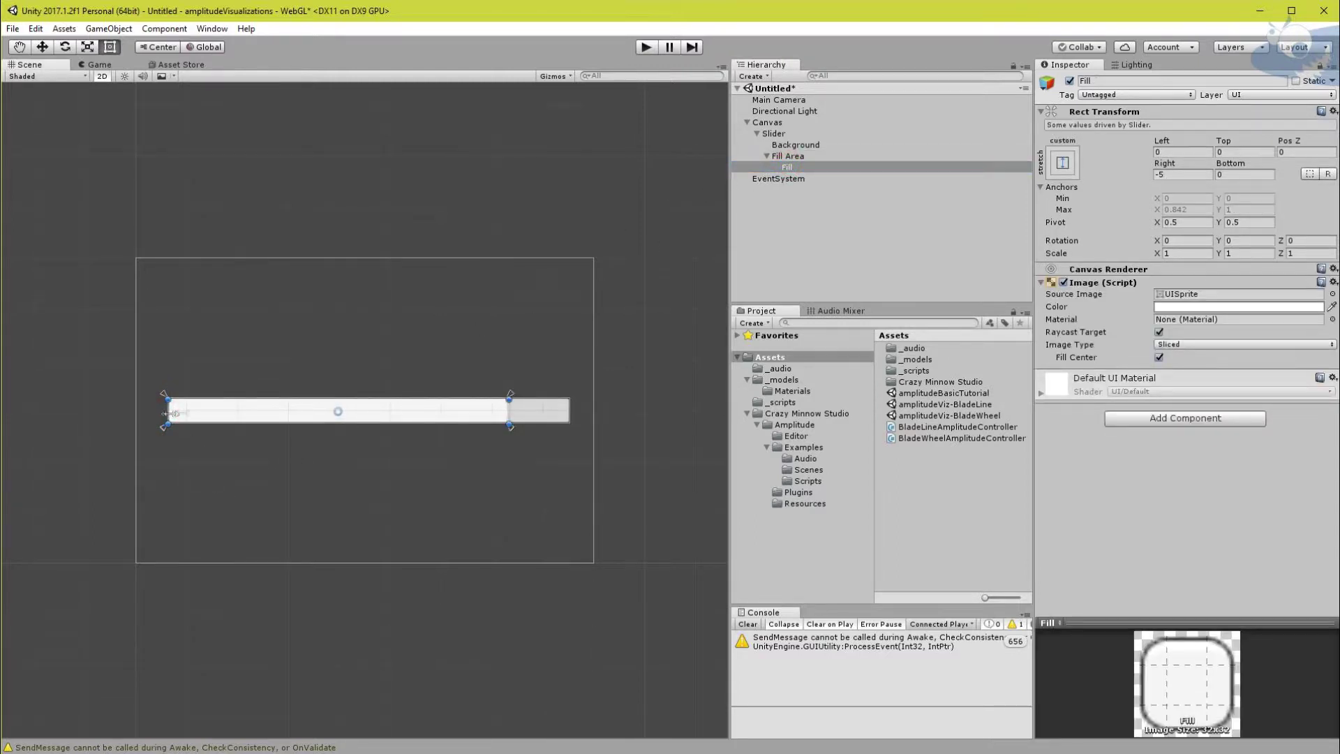
pyautogui.click(794, 156)
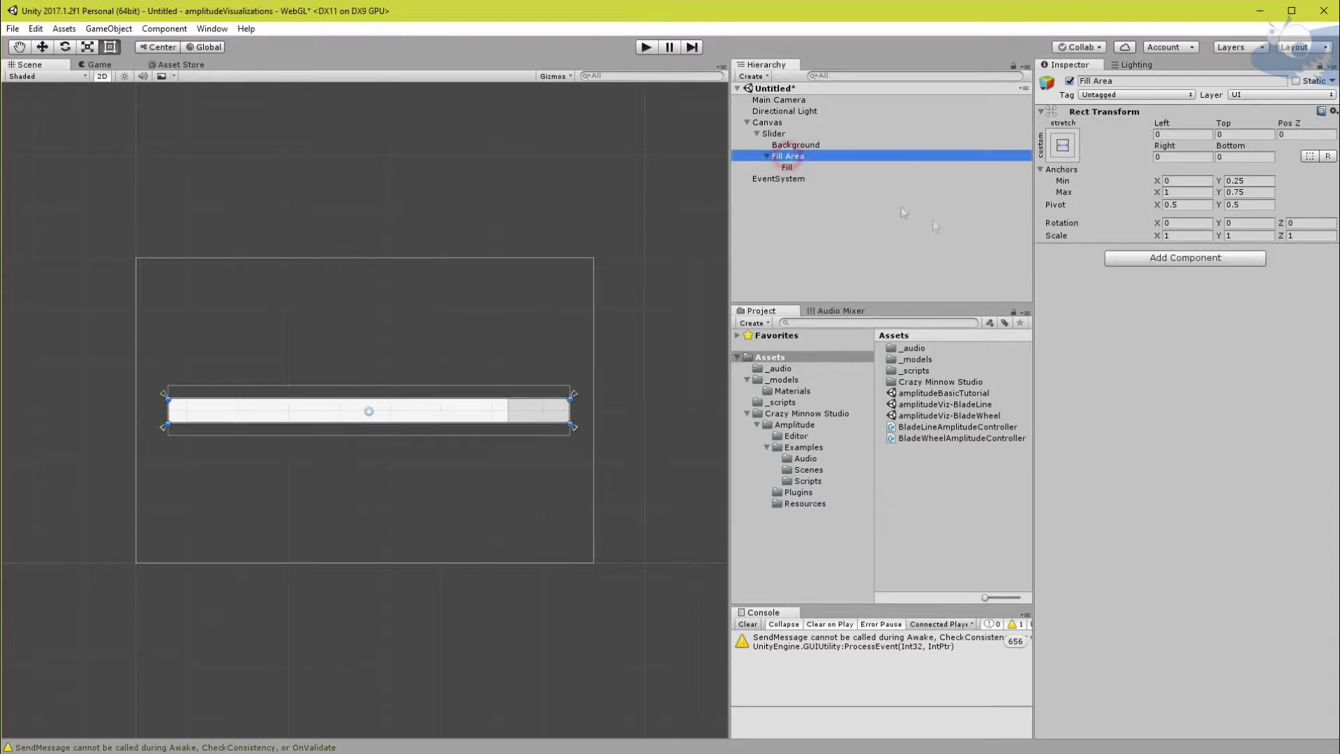
# Sweep the Slider Value to check the fill from 0 to 1, leaving it at 0.868
pyautogui.click(767, 134)
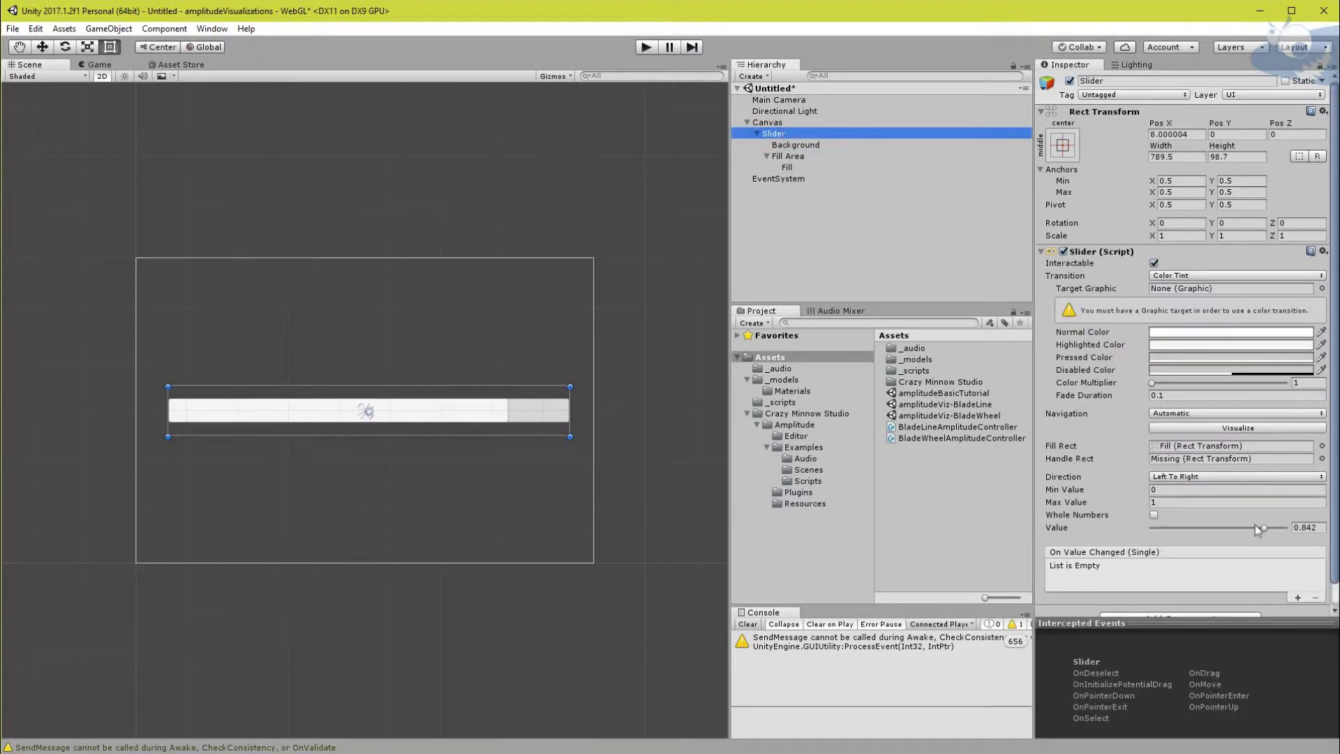
pyautogui.moveTo(1259, 530)
pyautogui.mouseDown()
pyautogui.moveTo(1138, 538)
pyautogui.moveTo(1313, 541)
pyautogui.moveTo(1127, 554)
pyautogui.moveTo(1309, 554)
pyautogui.moveTo(1141, 555)
pyautogui.moveTo(1268, 554)
pyautogui.mouseUp()
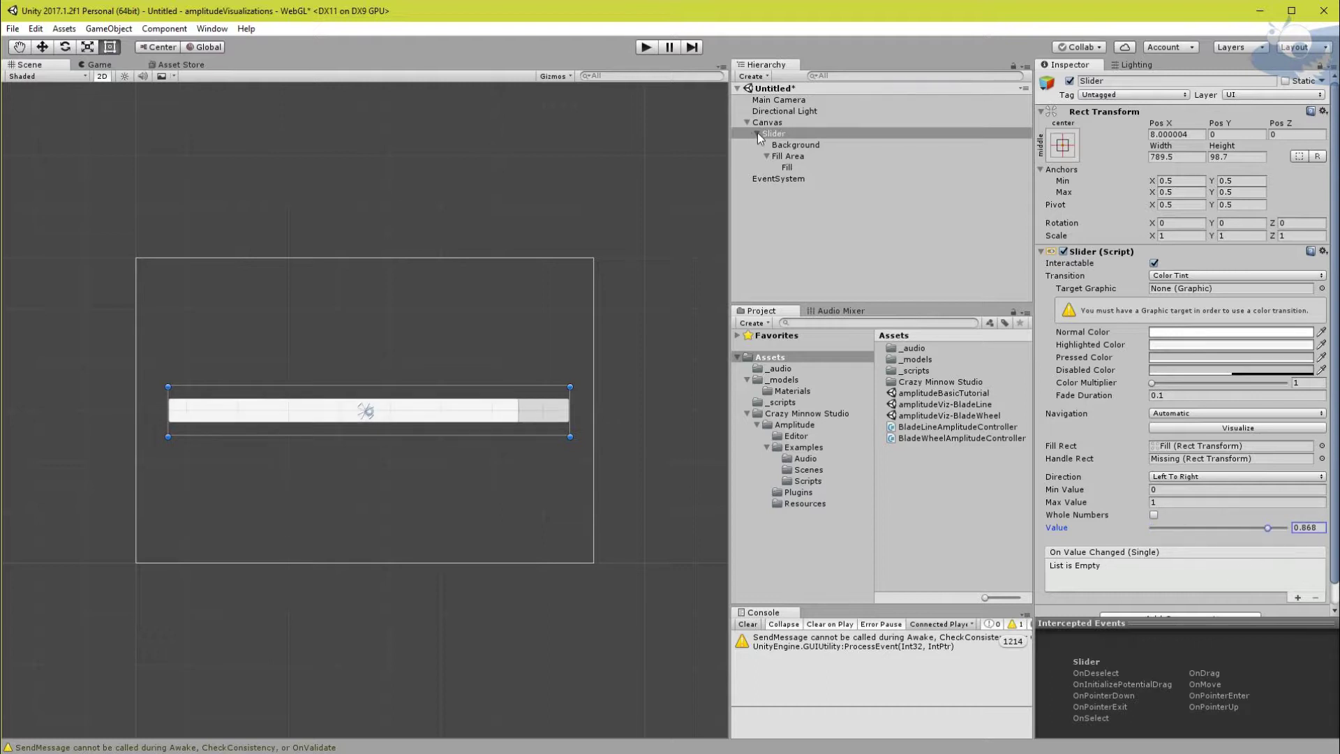
pyautogui.click(757, 133)
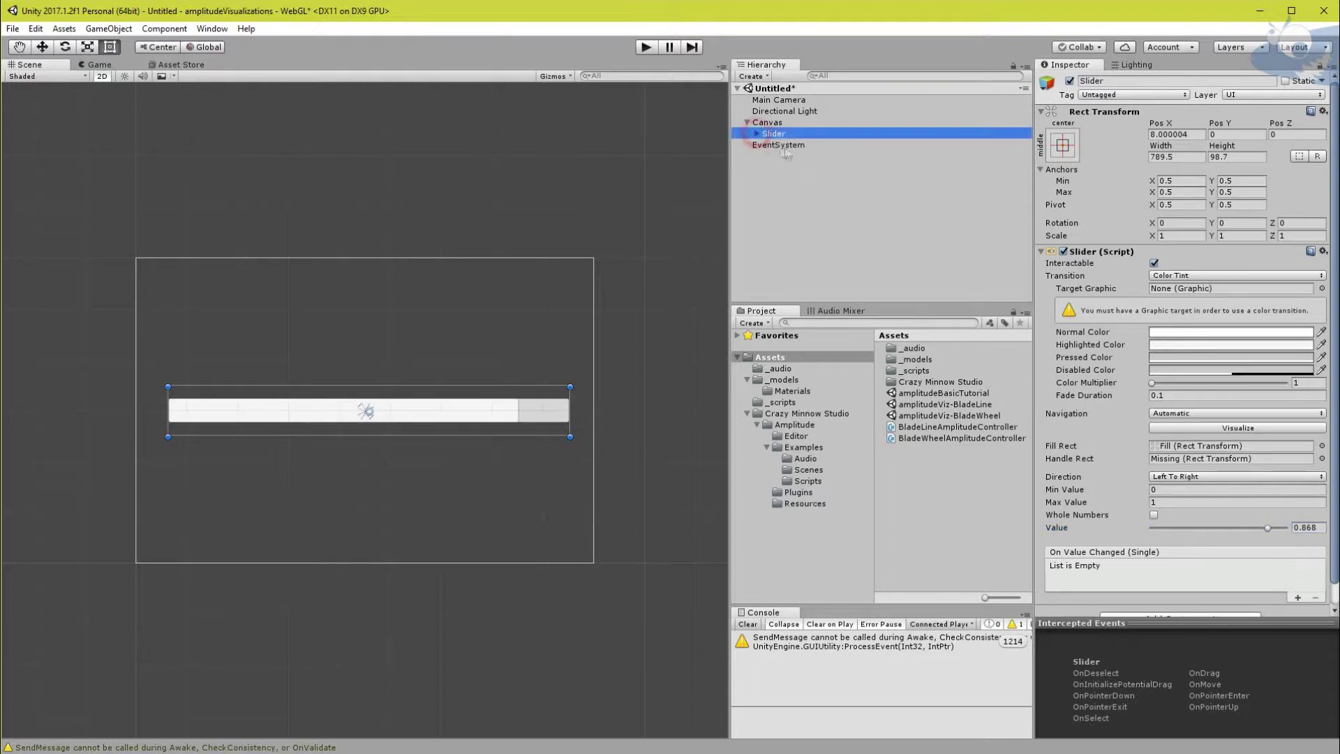
pyautogui.rightClick(777, 221)
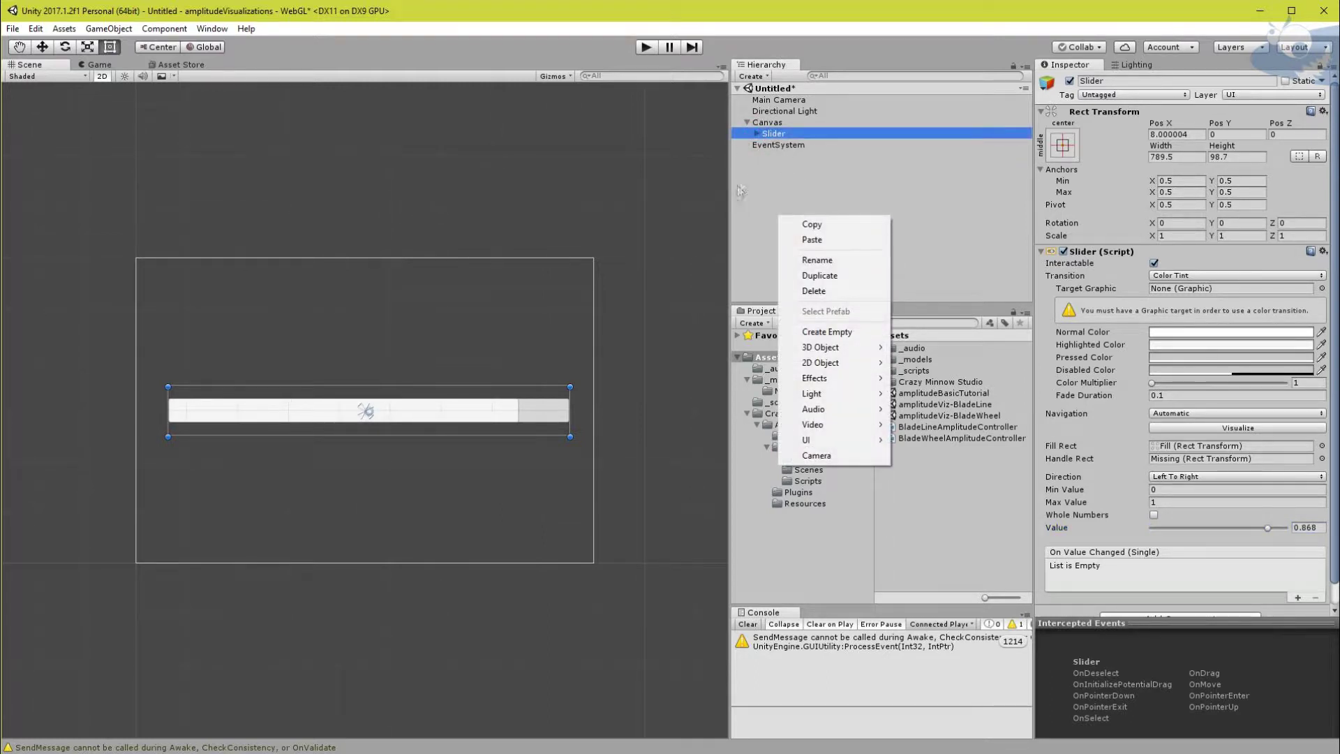
# Create an empty object named amplitude and add an Audio Source component to it
pyautogui.click(744, 192)
pyautogui.rightClick(783, 189)
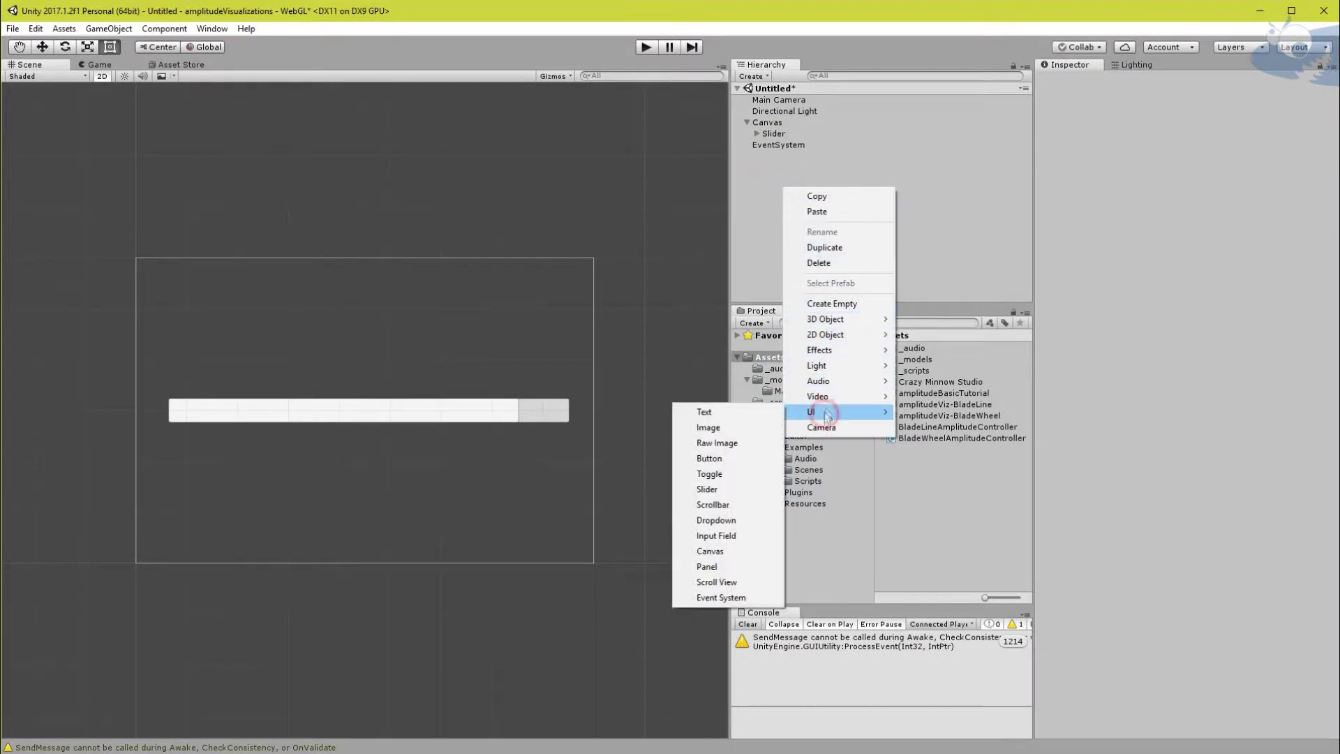
pyautogui.click(832, 304)
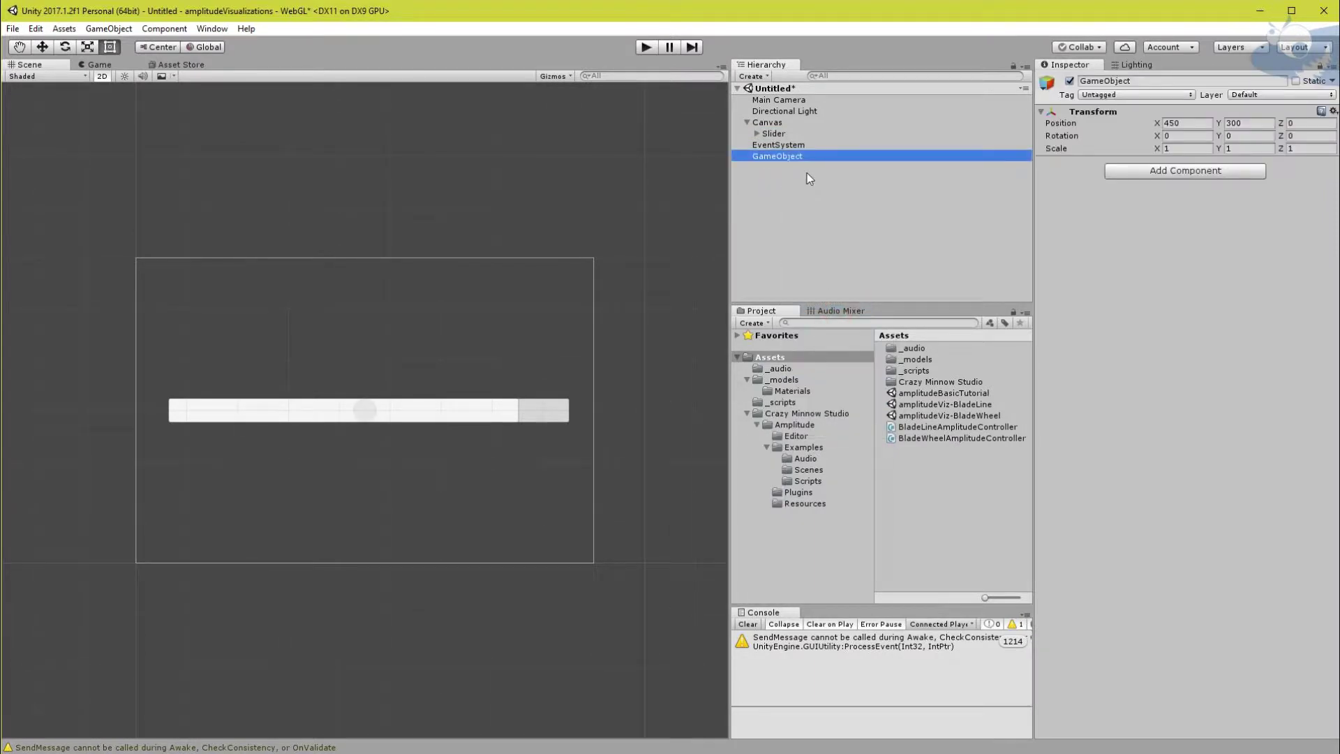
pyautogui.write('am')
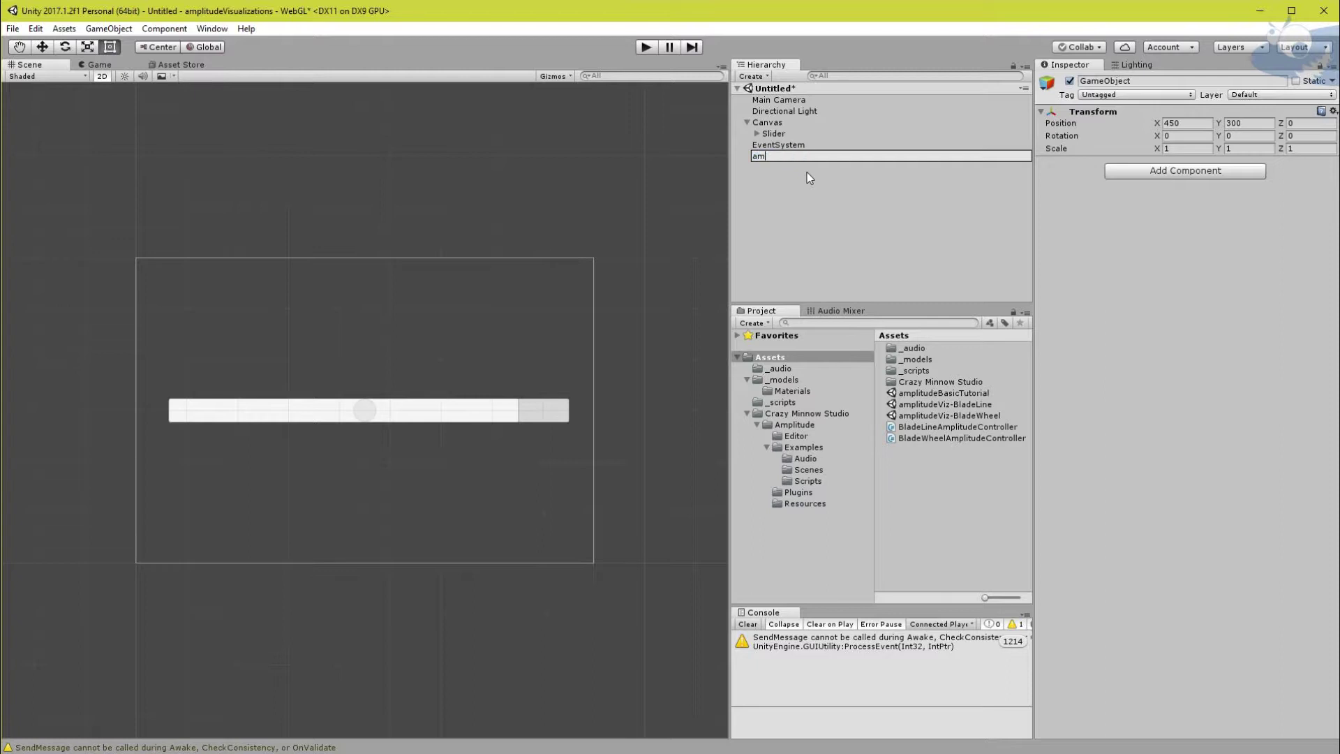
pyautogui.write('plitude')
pyautogui.press('Return')
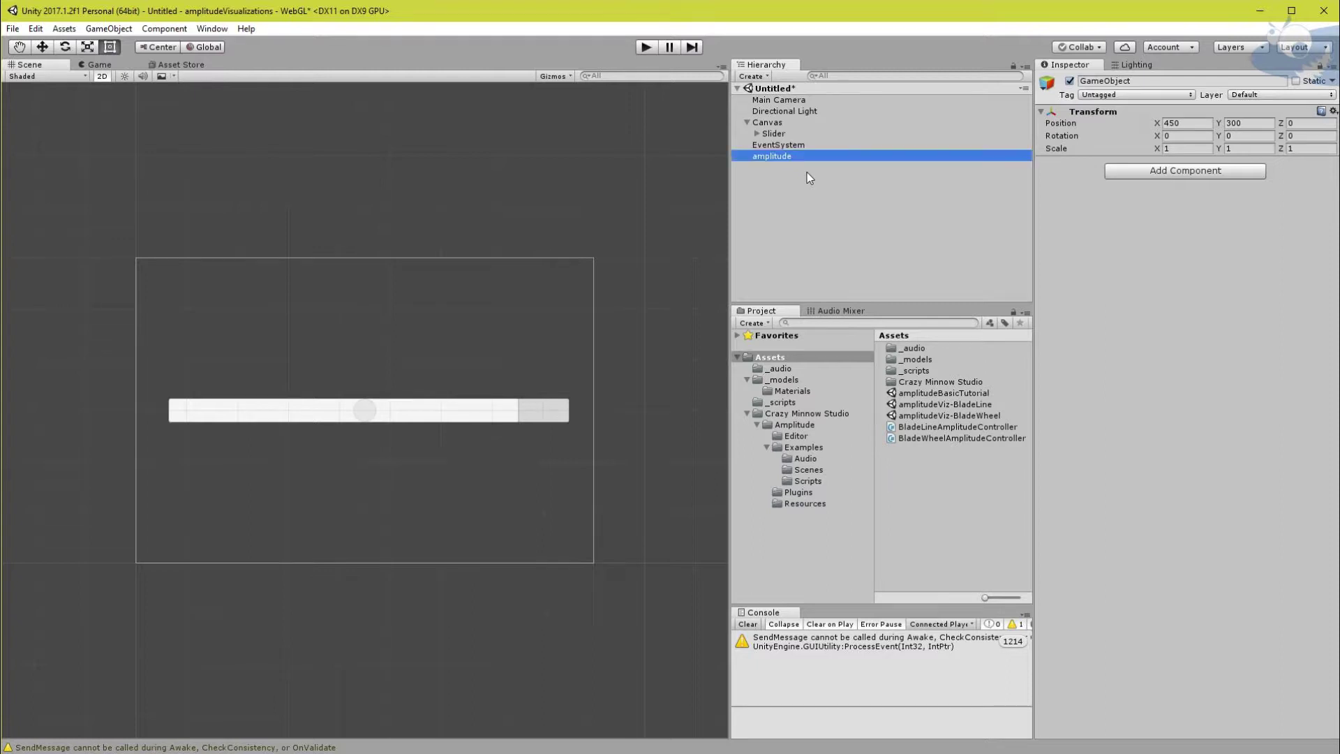
pyautogui.click(1166, 172)
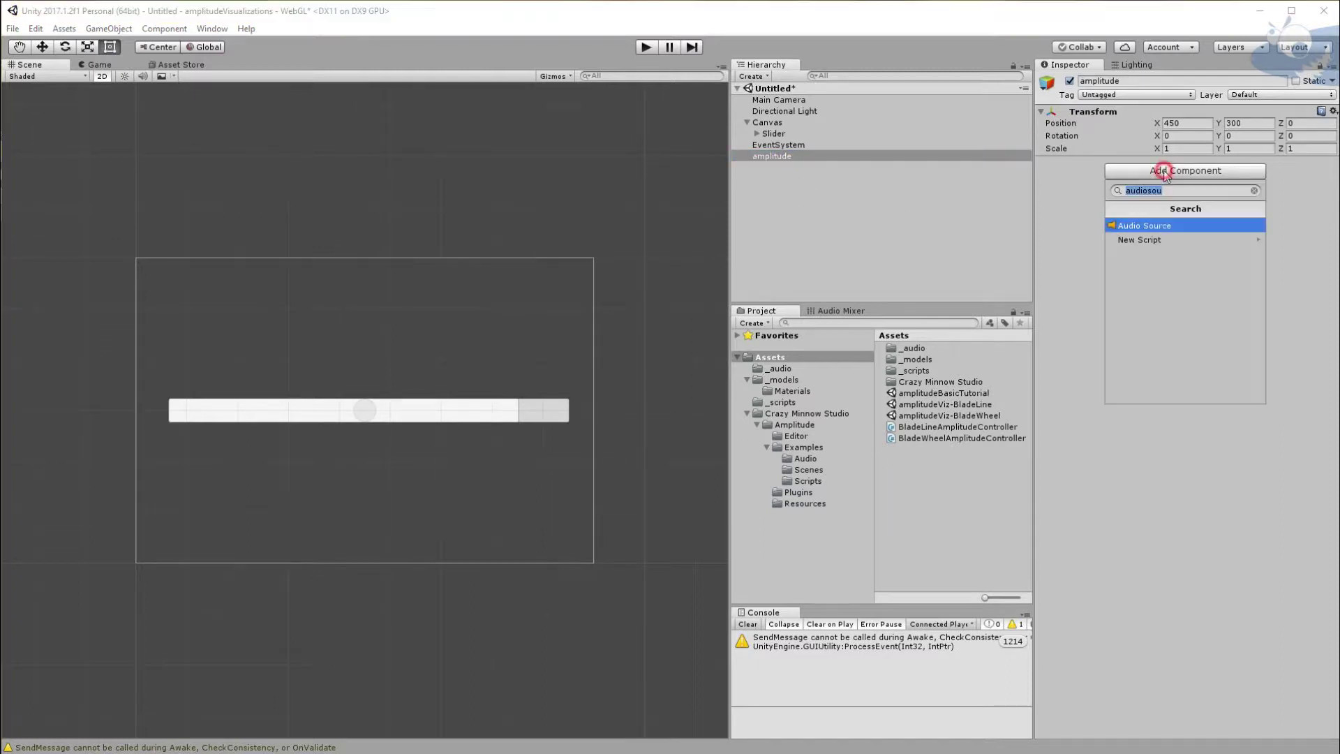
pyautogui.press('Return')
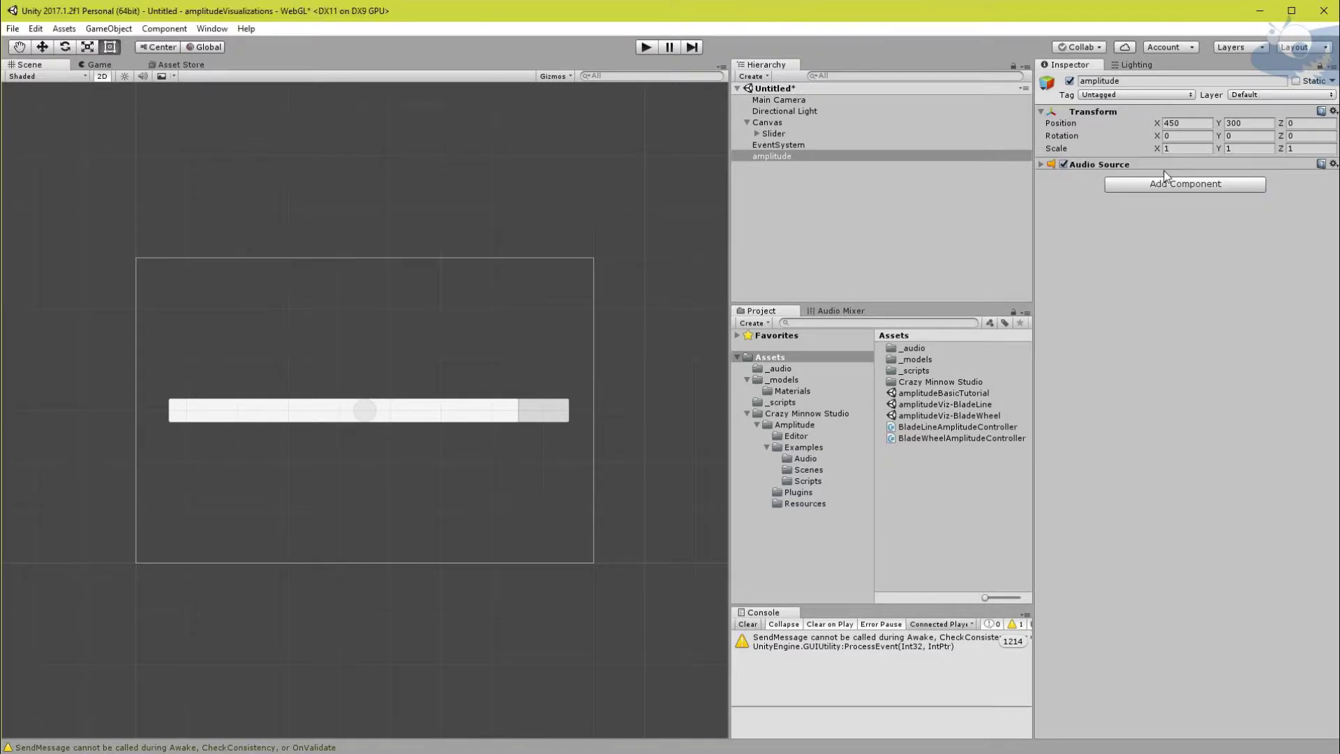
# Add the Amplitude script and link the object's own Audio Source into its AudioSource field
pyautogui.click(1041, 165)
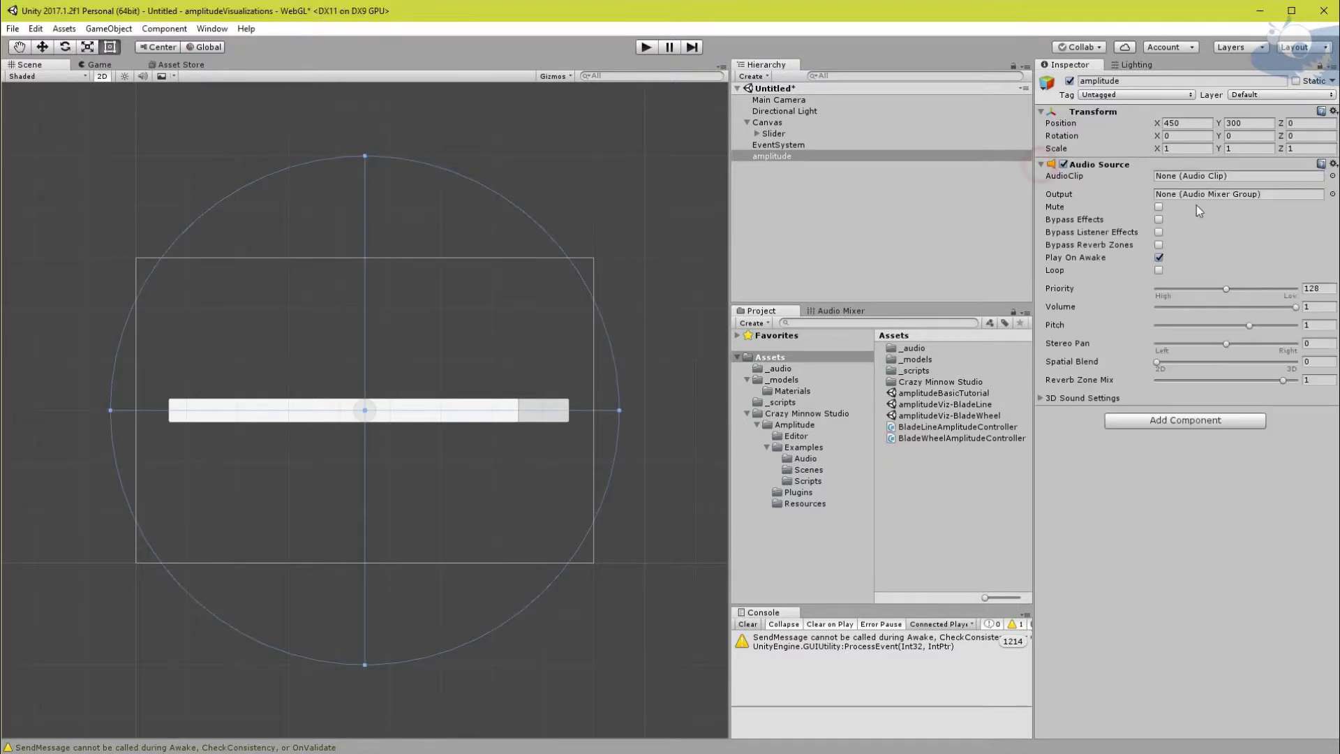
pyautogui.click(1181, 422)
pyautogui.write('ampl')
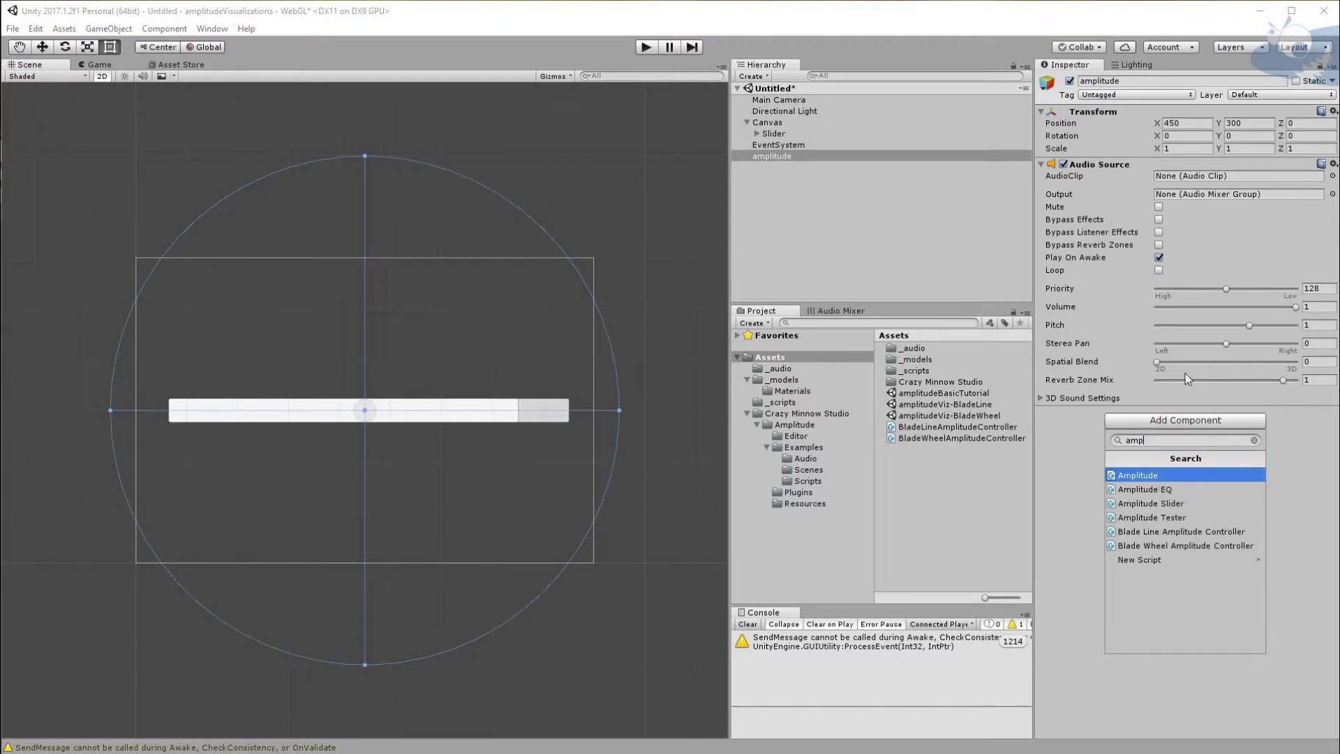
pyautogui.press('Return')
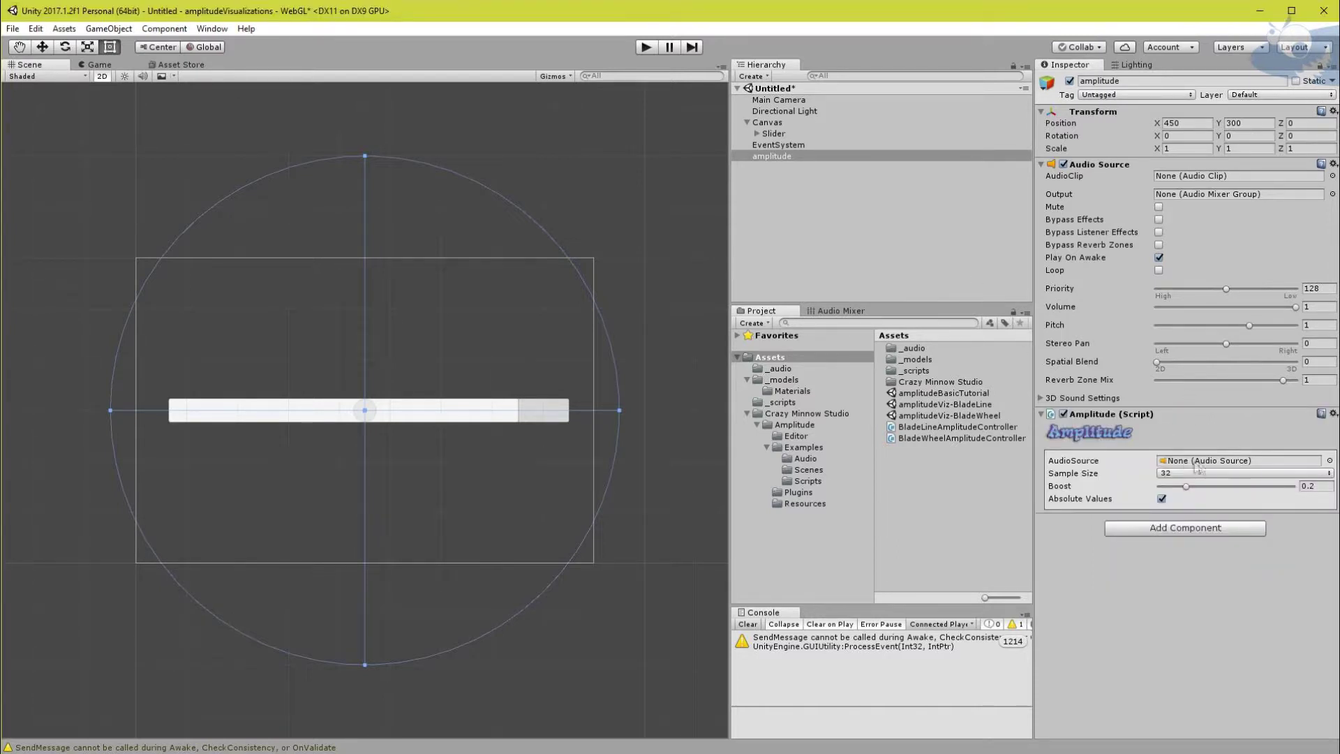
pyautogui.moveTo(1099, 166); pyautogui.dragTo(1201, 462)
pyautogui.click(914, 371)
# Inside the _scripts folder, add a new C# script named DemoSlider
pyautogui.click(913, 371)
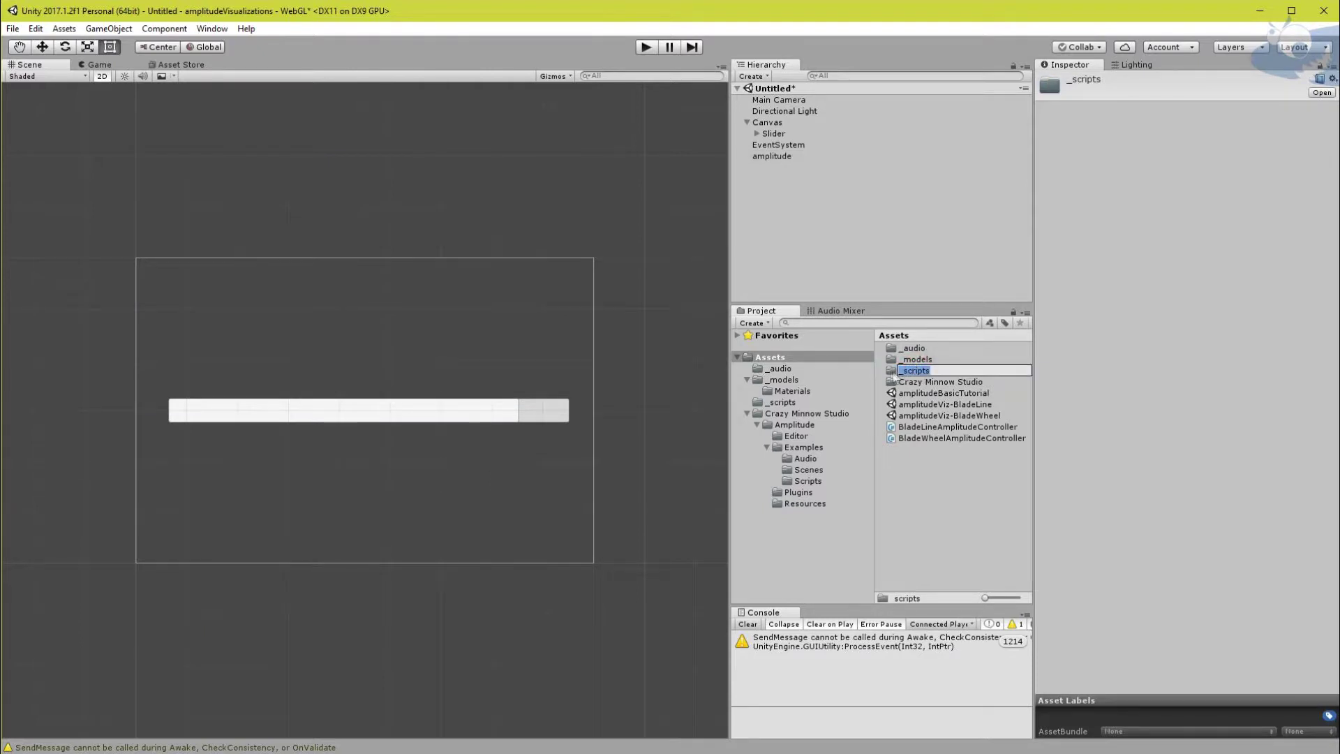
pyautogui.doubleClick(892, 371)
pyautogui.rightClick(906, 445)
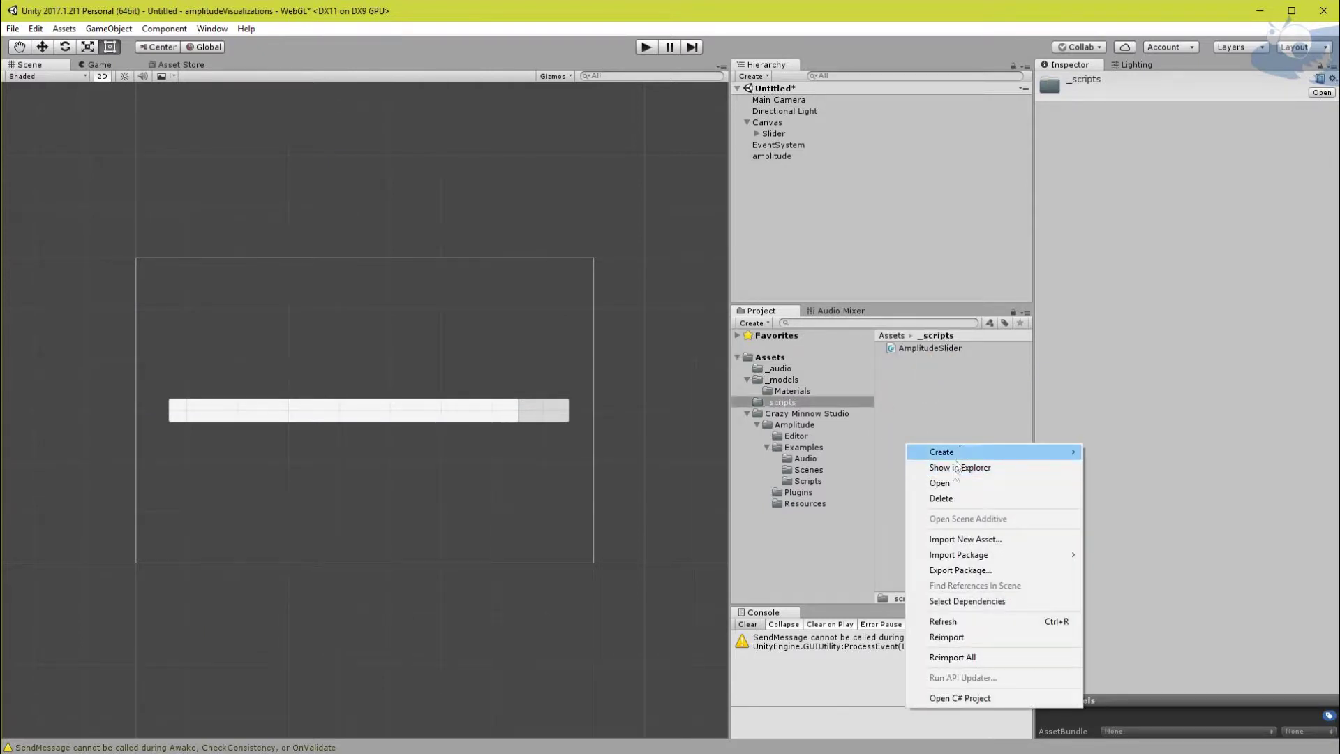
pyautogui.moveTo(967, 454)
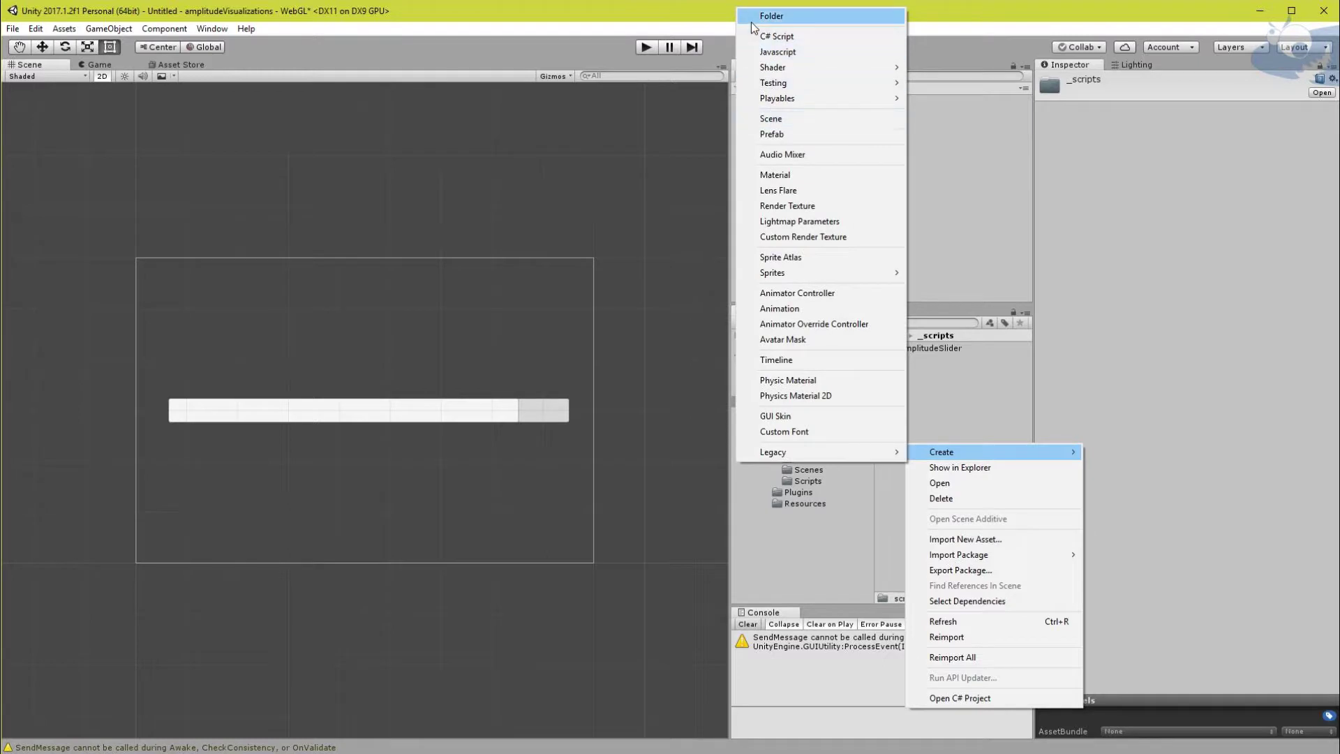
pyautogui.click(768, 36)
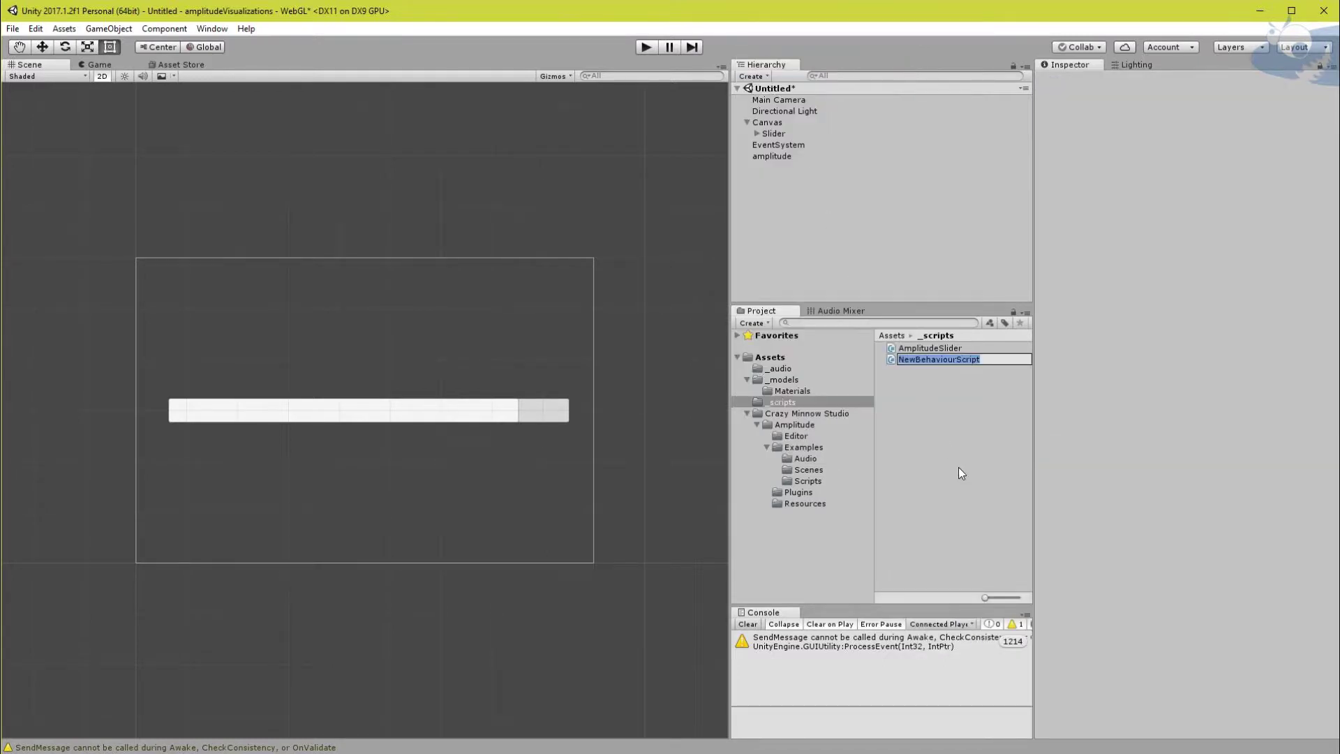
pyautogui.write('DemoSlider')
pyautogui.press('Return')
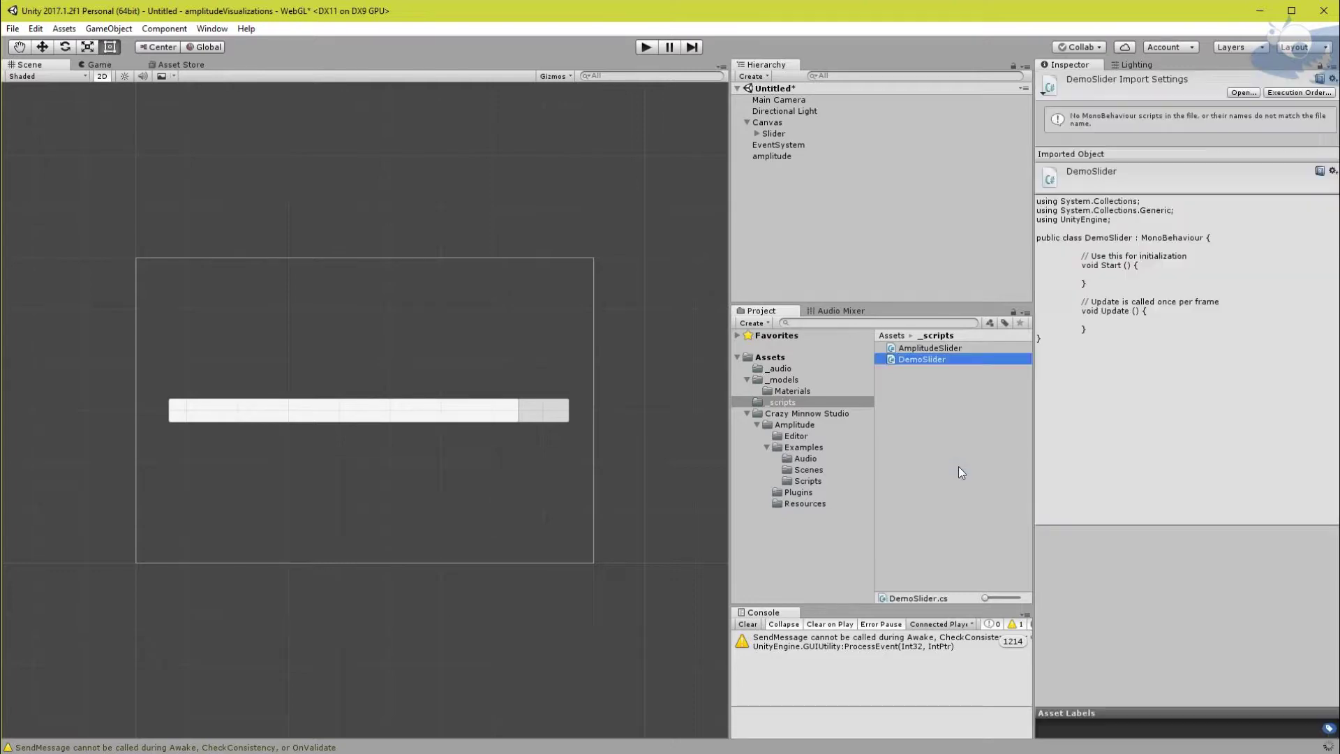
pyautogui.moveTo(920, 359); pyautogui.dragTo(919, 366)
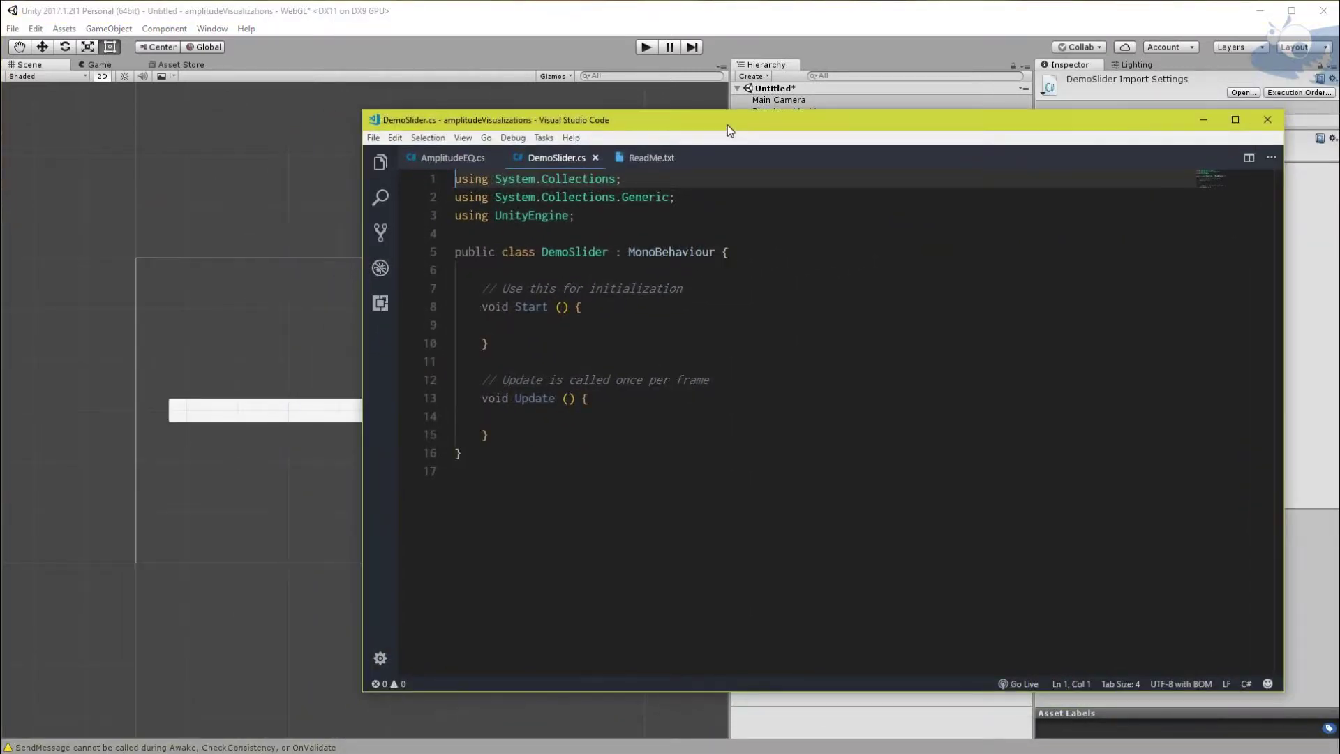
# Delete the default Start and Update methods and the System.Collections using lines
pyautogui.click(535, 432)
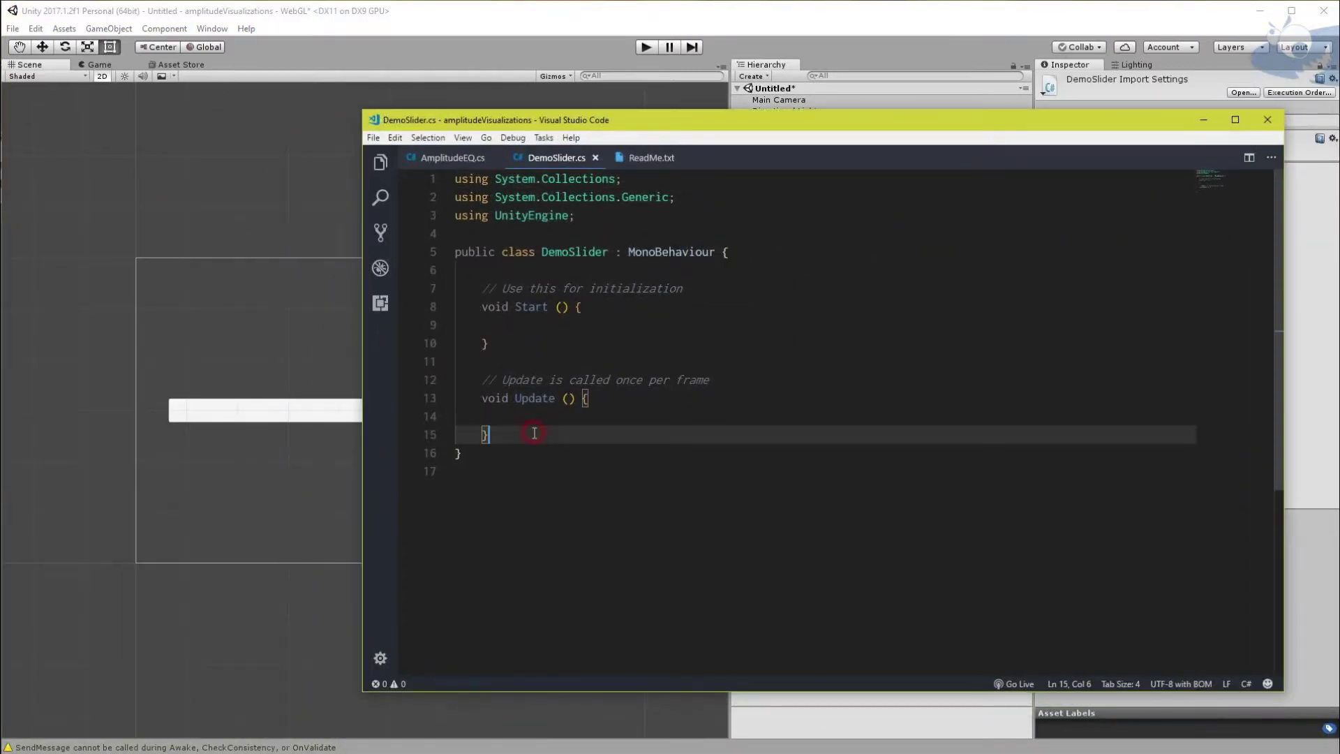
pyautogui.moveTo(534, 434); pyautogui.dragTo(447, 298)
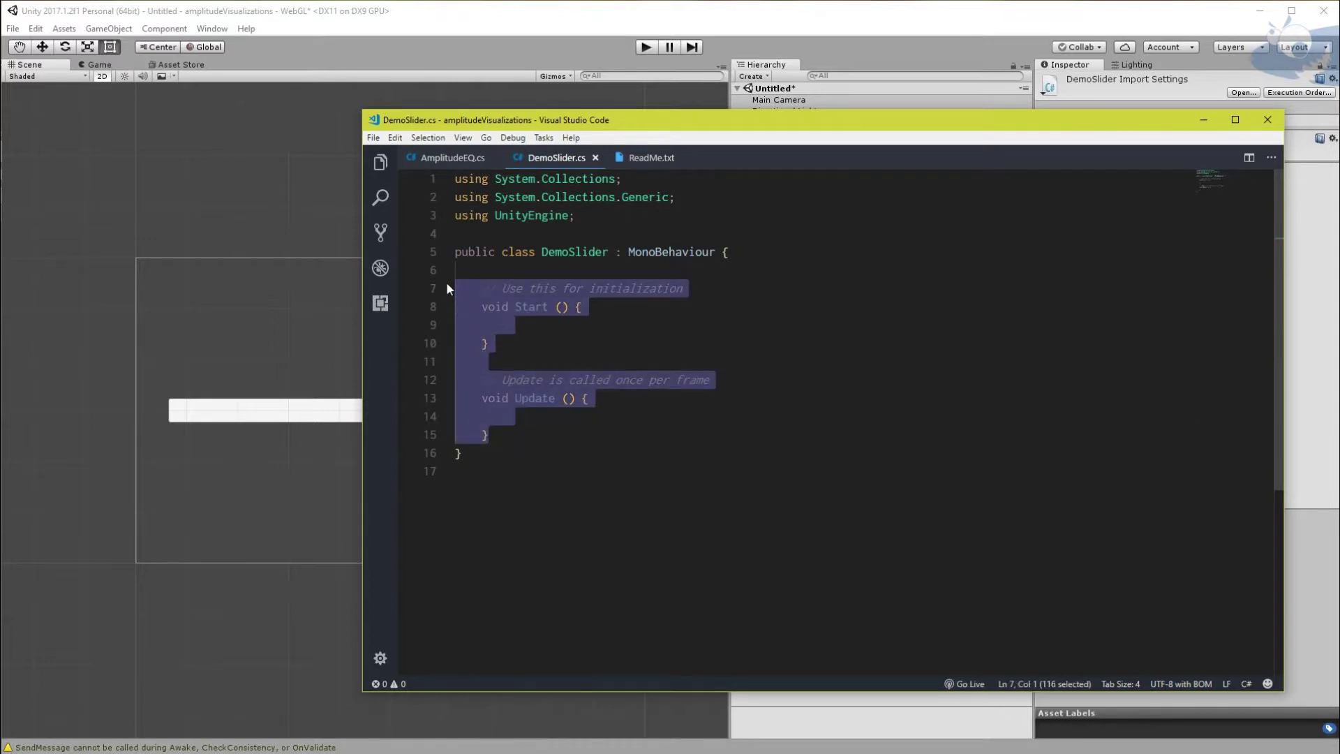
pyautogui.press('BackSpace')
pyautogui.click(503, 180)
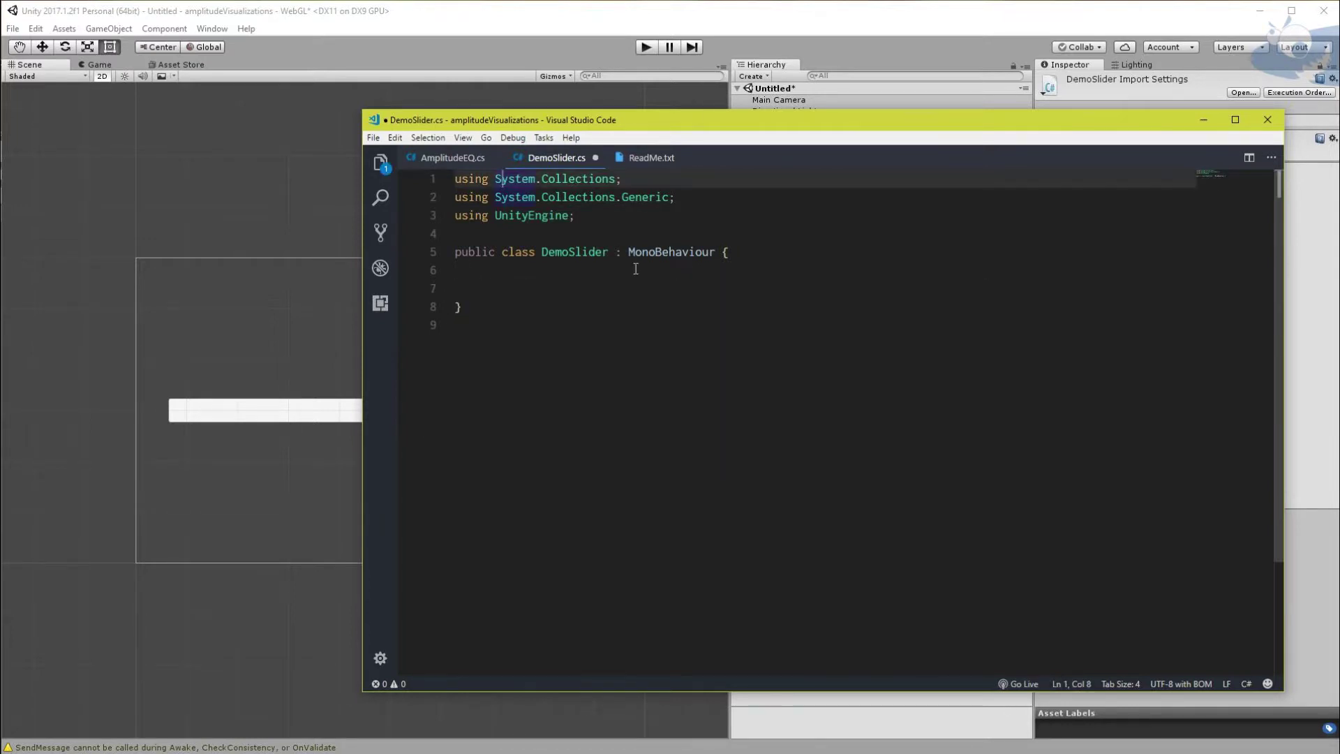
pyautogui.hotkey('ctrl', 'shift', 'k')
pyautogui.hotkey('ctrl', 'shift', 'k')
pyautogui.press('End')
# Add the imports using UnityEngine.UI; and using CrazyMinnow.AmplitudeWebGL;
pyautogui.press('Return')
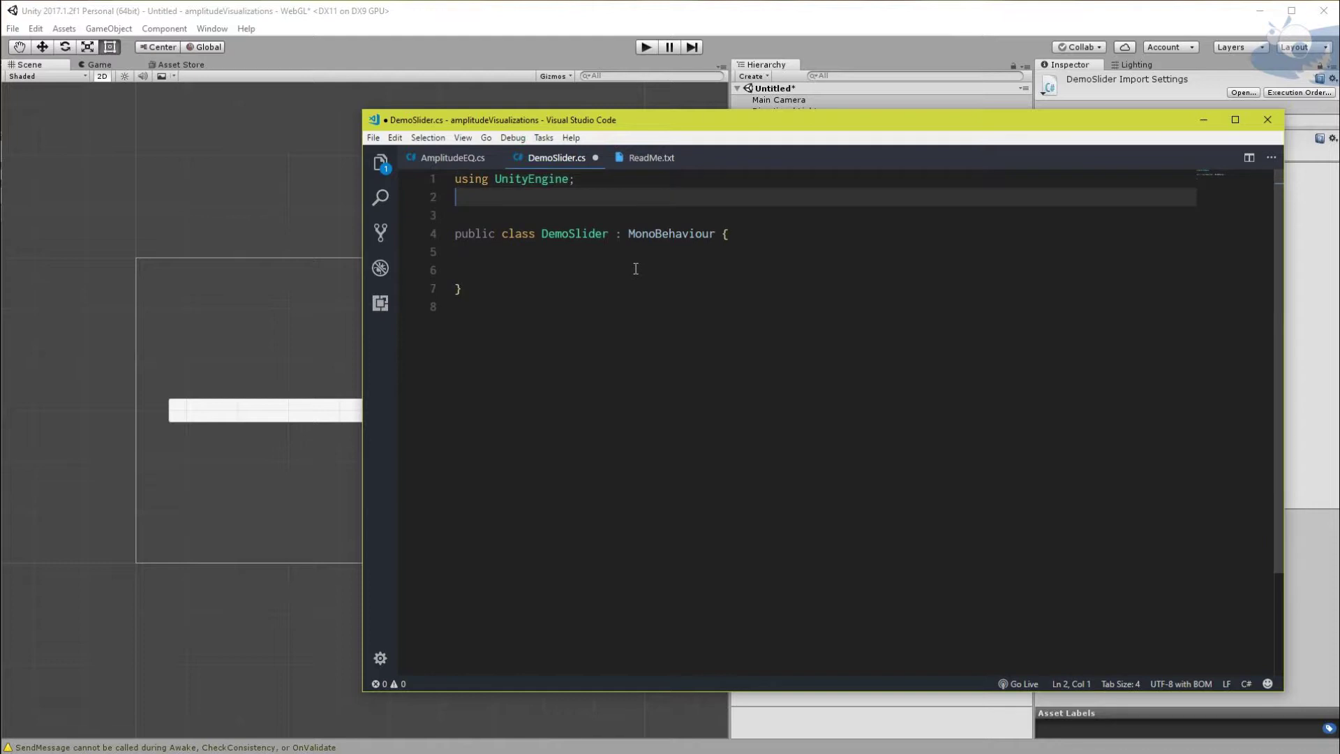
pyautogui.write('using Uin')
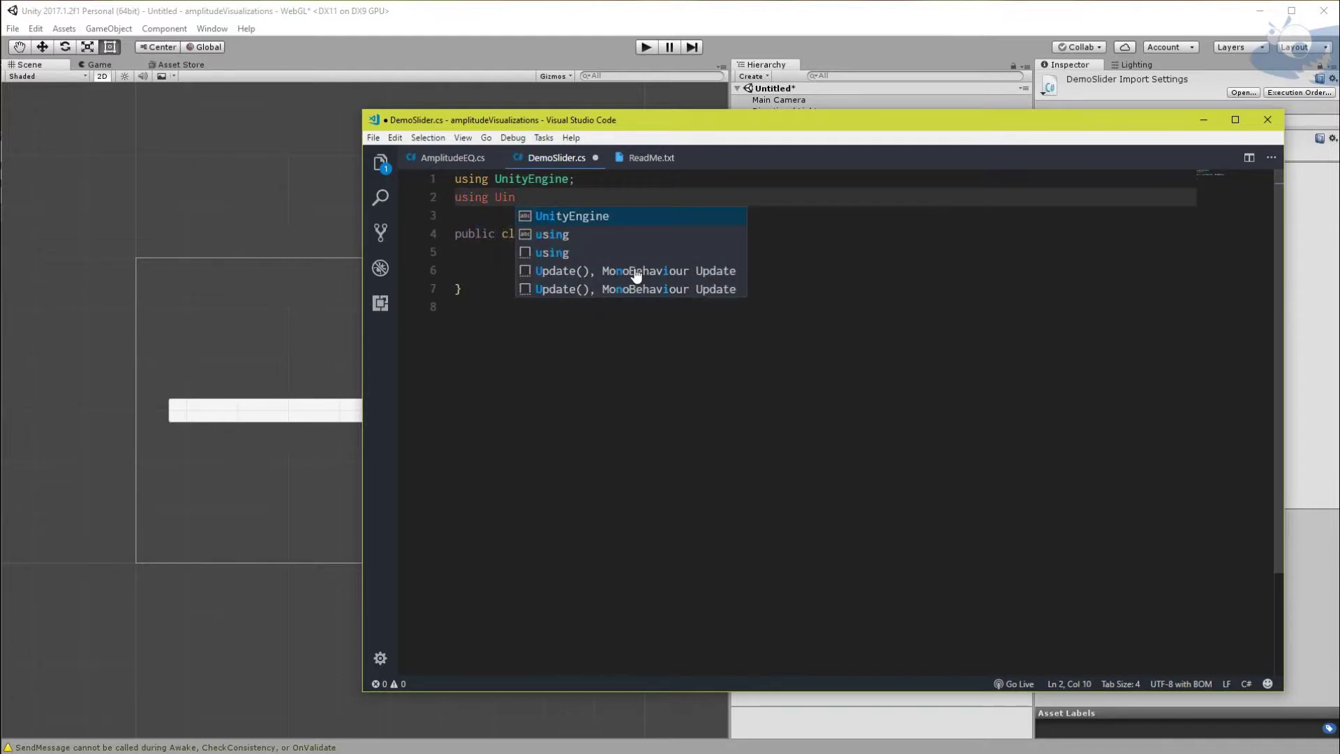
pyautogui.write('.')
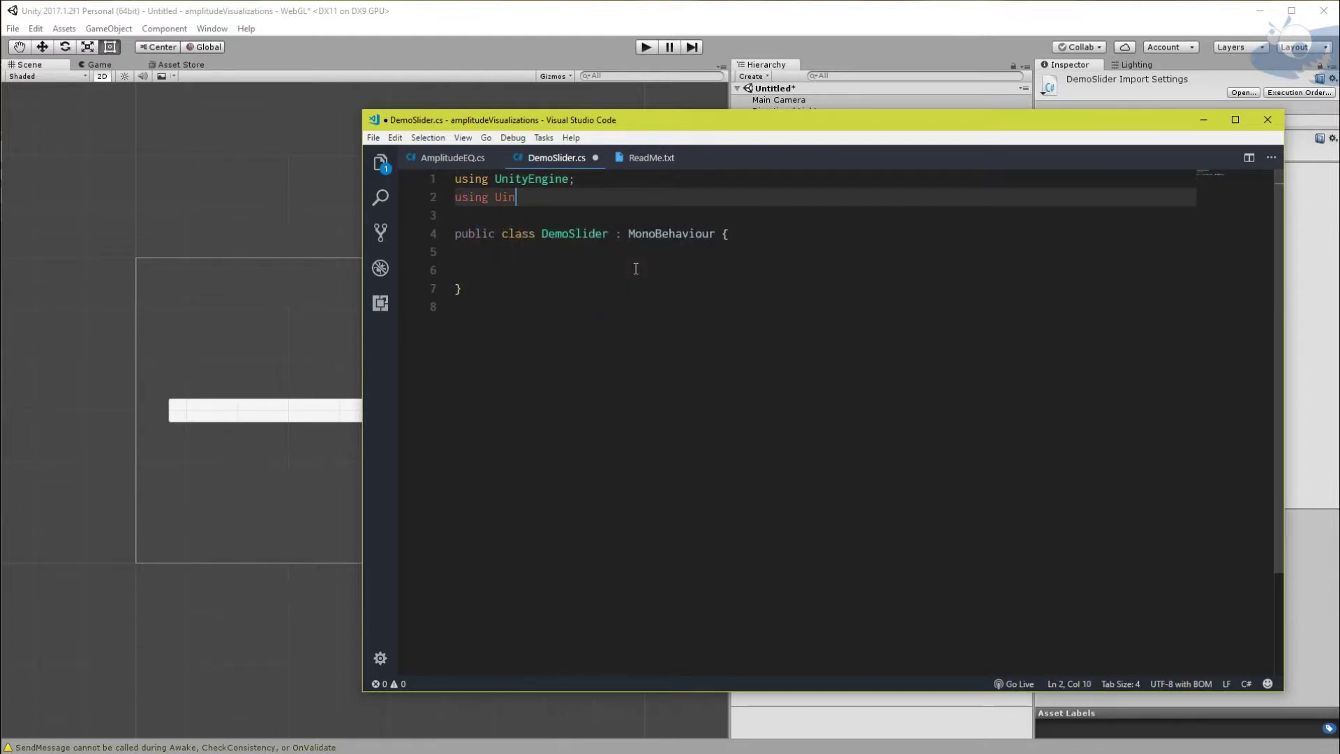
pyautogui.press('Tab')
pyautogui.write('.UI;')
pyautogui.press('Return')
pyautogui.write('using')
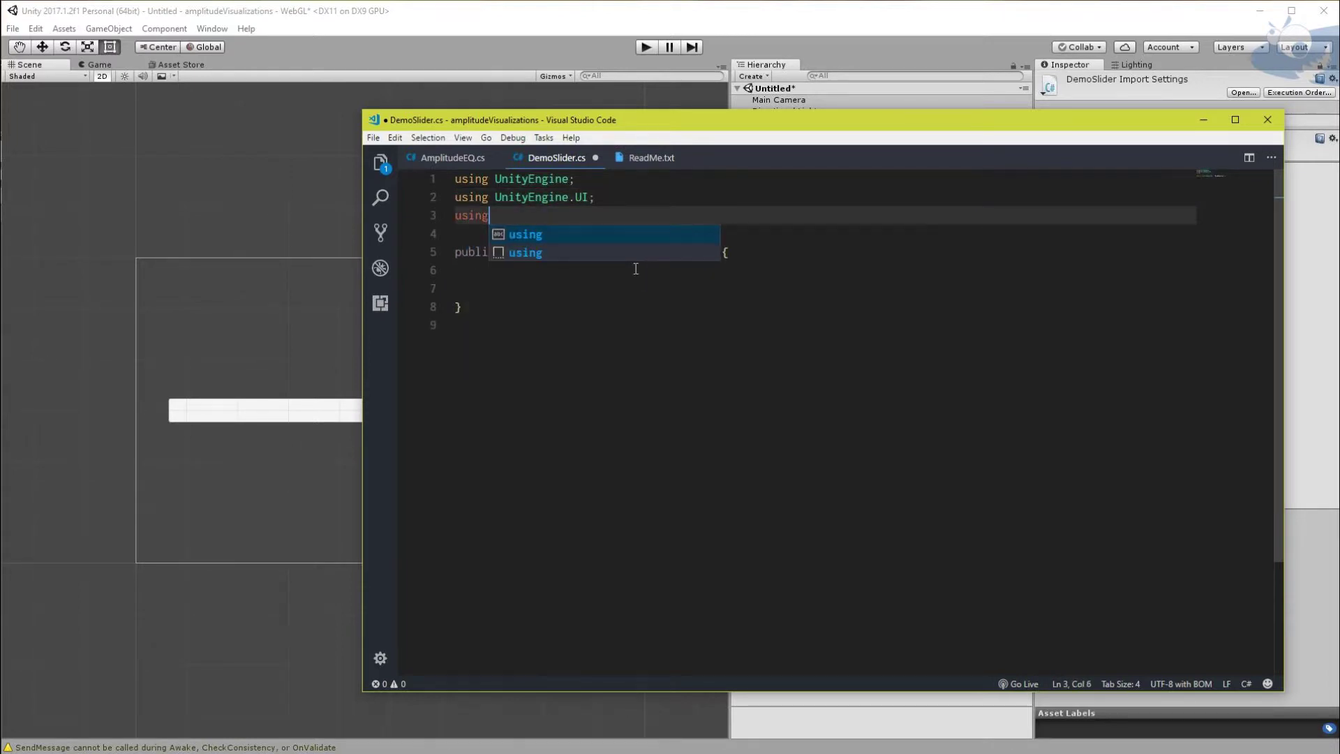
pyautogui.write(' C')
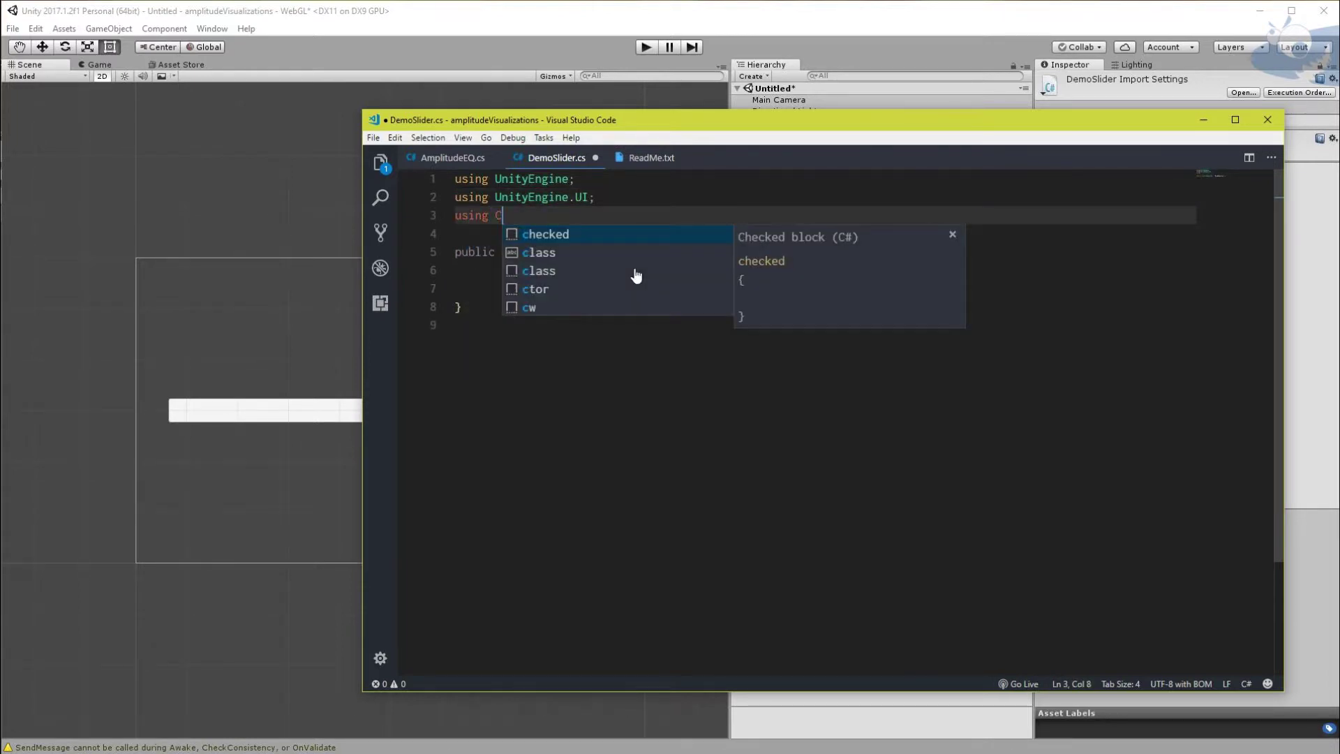
pyautogui.write('razyMinnow.')
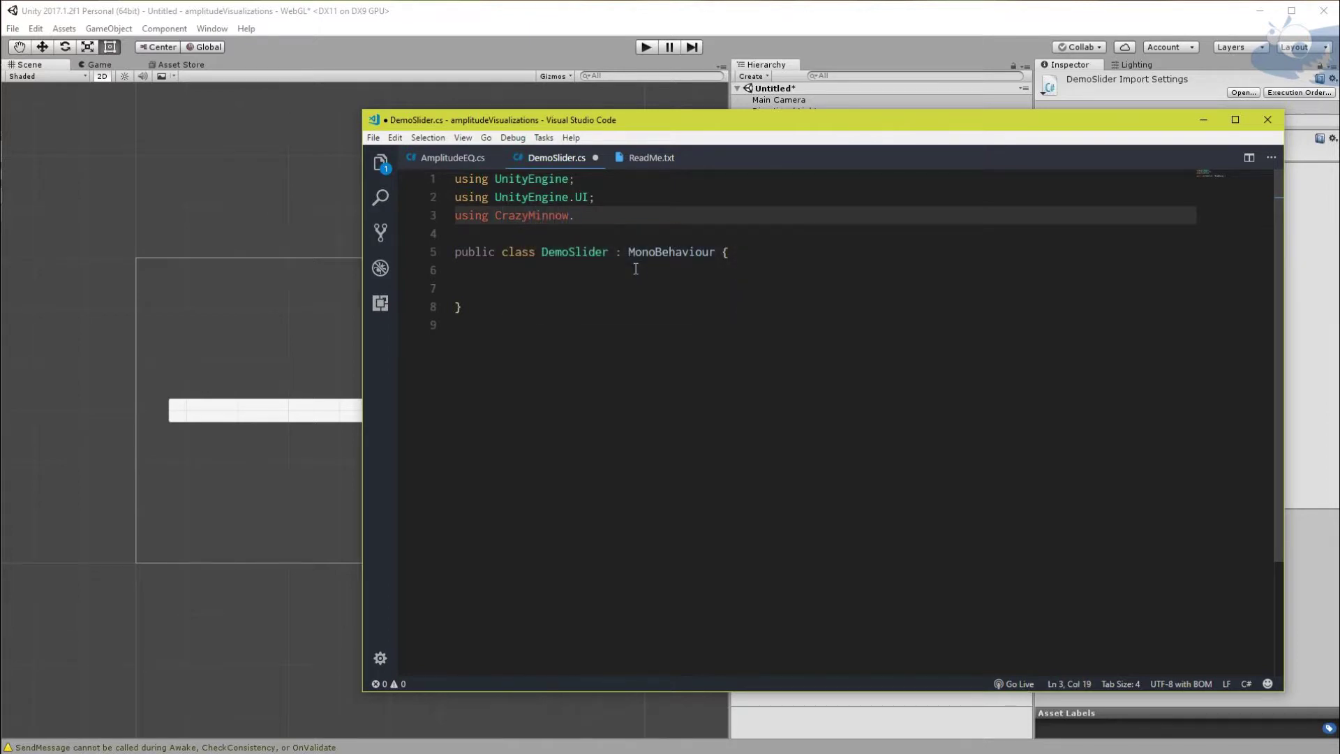
pyautogui.write('AmplitudeWebGL;')
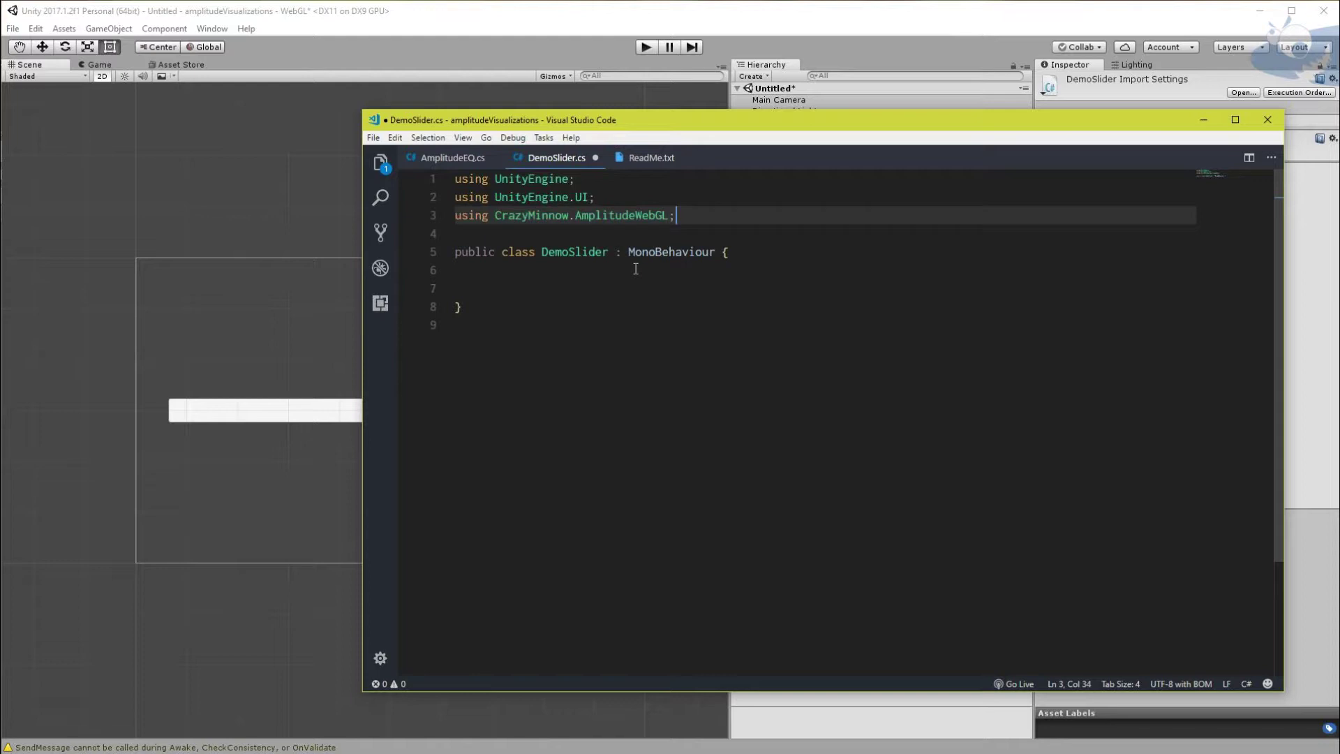
pyautogui.press('Down')
pyautogui.press('Down')
pyautogui.press('Down')
# Declare the fields public Slider slider; and public Amplitude amp; in the class
pyautogui.press('Return')
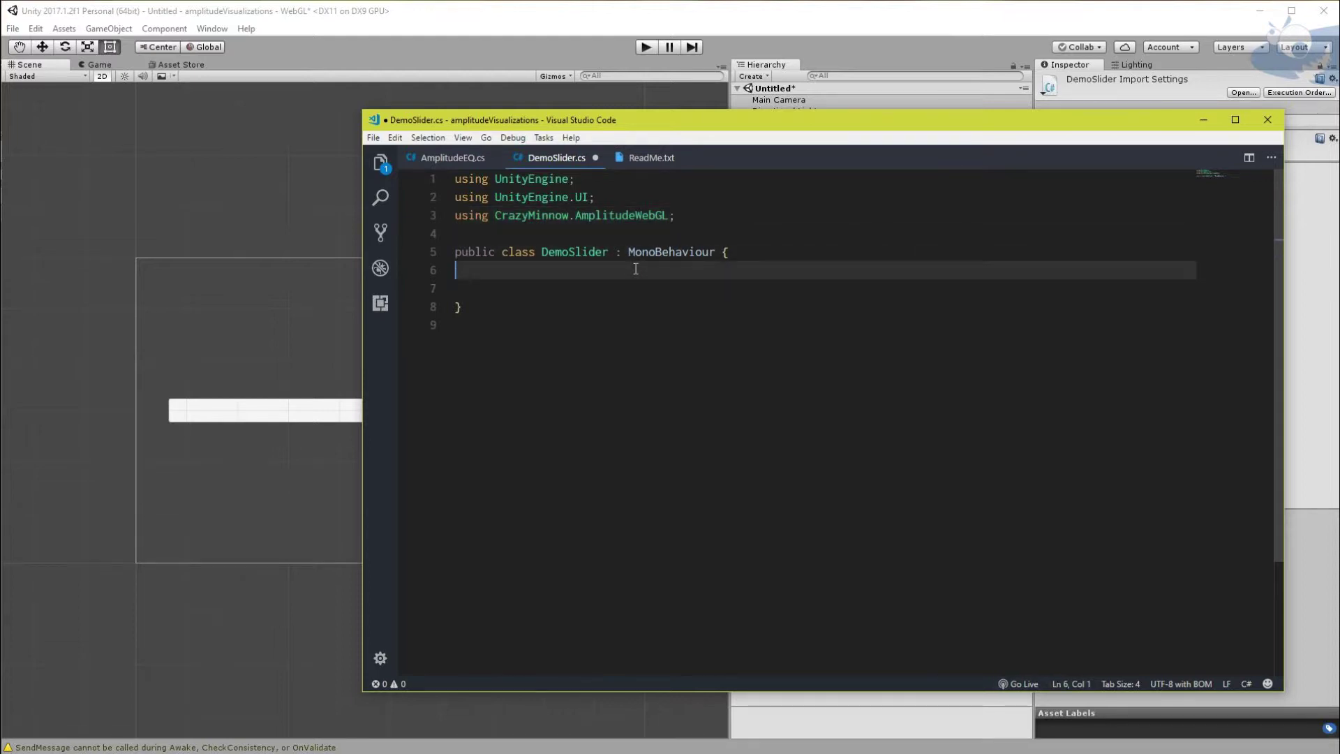
pyautogui.press('Up')
pyautogui.press('Return')
pyautogui.press('Tab')
pyautogui.write('public Sli')
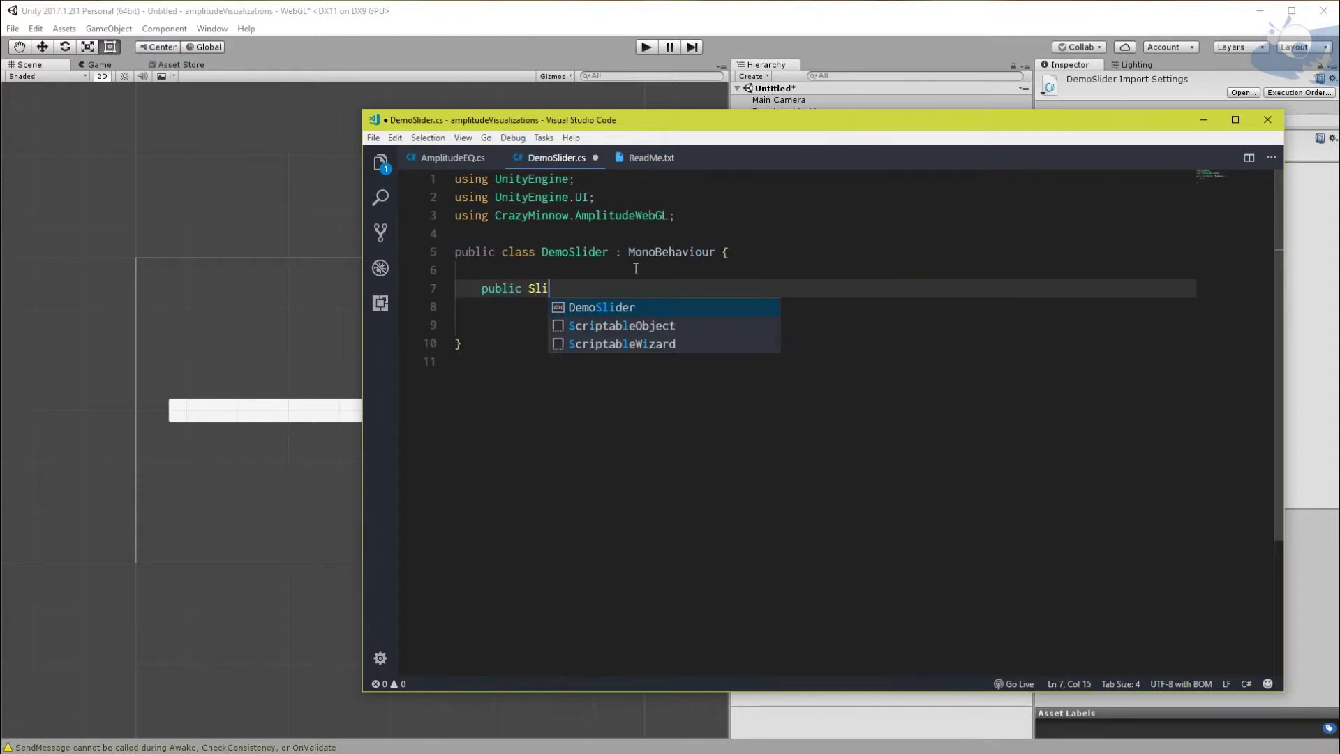
pyautogui.write('der slide')
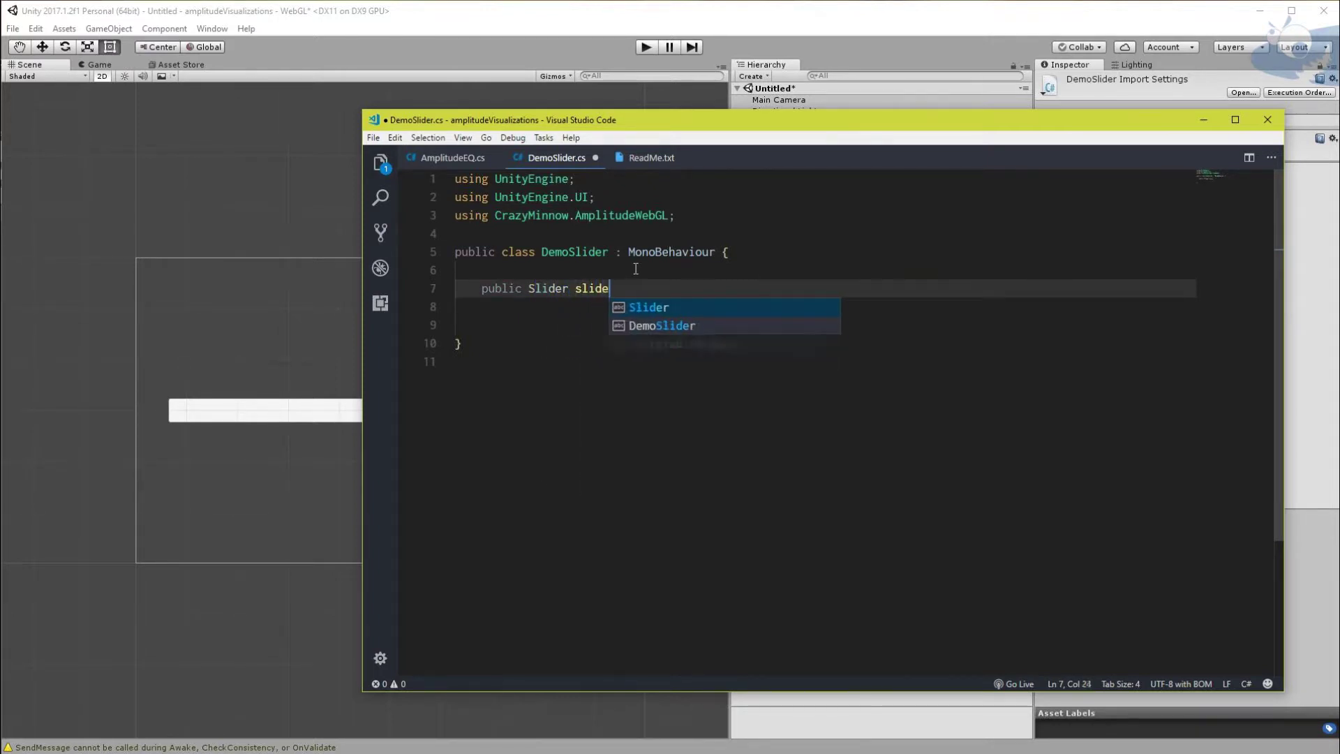
pyautogui.write('r;')
pyautogui.press('Return')
pyautogui.write('pu')
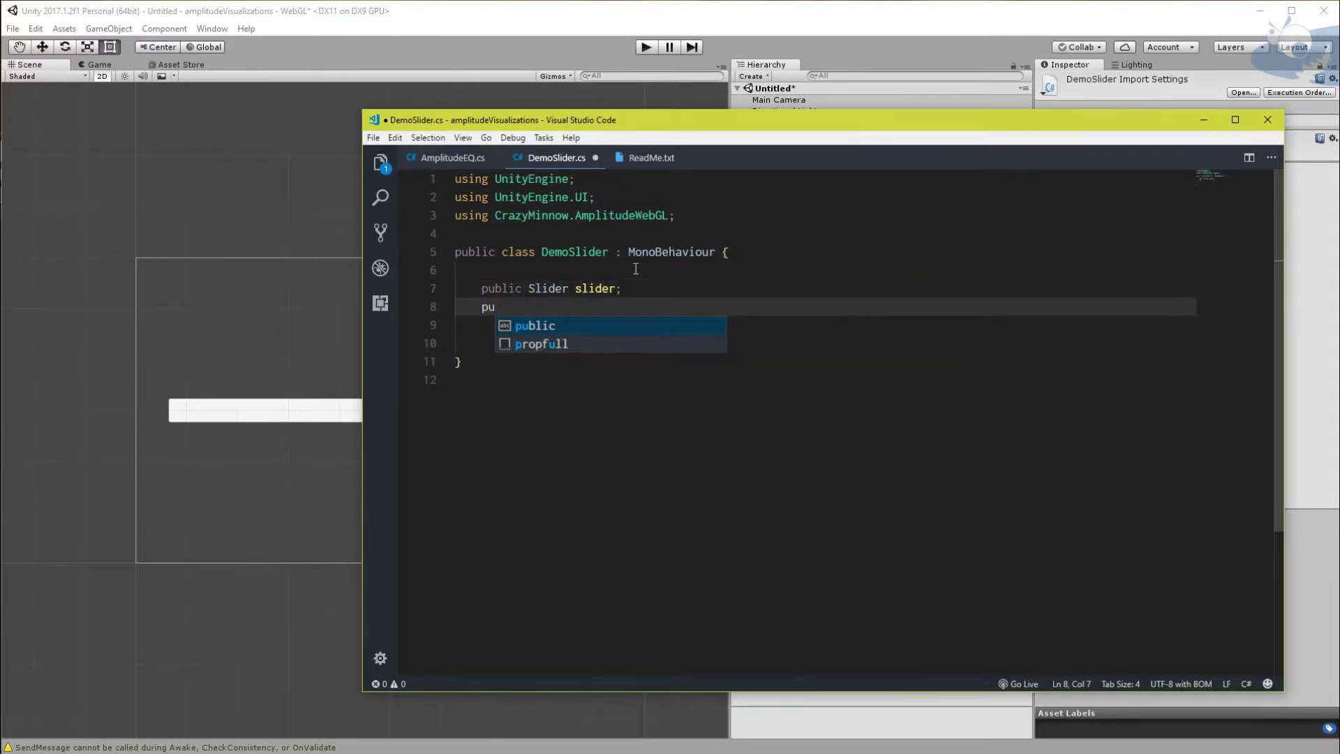
pyautogui.write('blic')
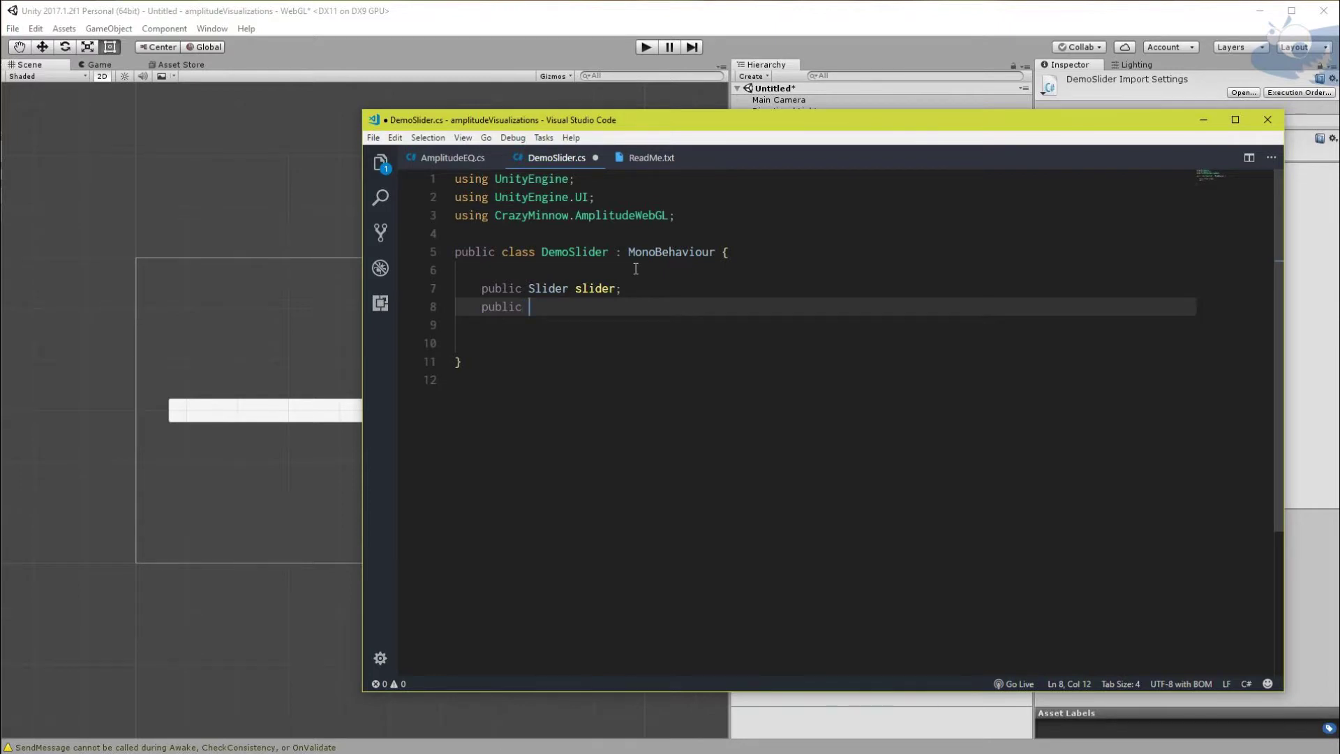
pyautogui.write(' Amplitude amp;')
# Add an Update method that sets slider.value = amp.average, and save the script
pyautogui.press('Return')
pyautogui.press('Return')
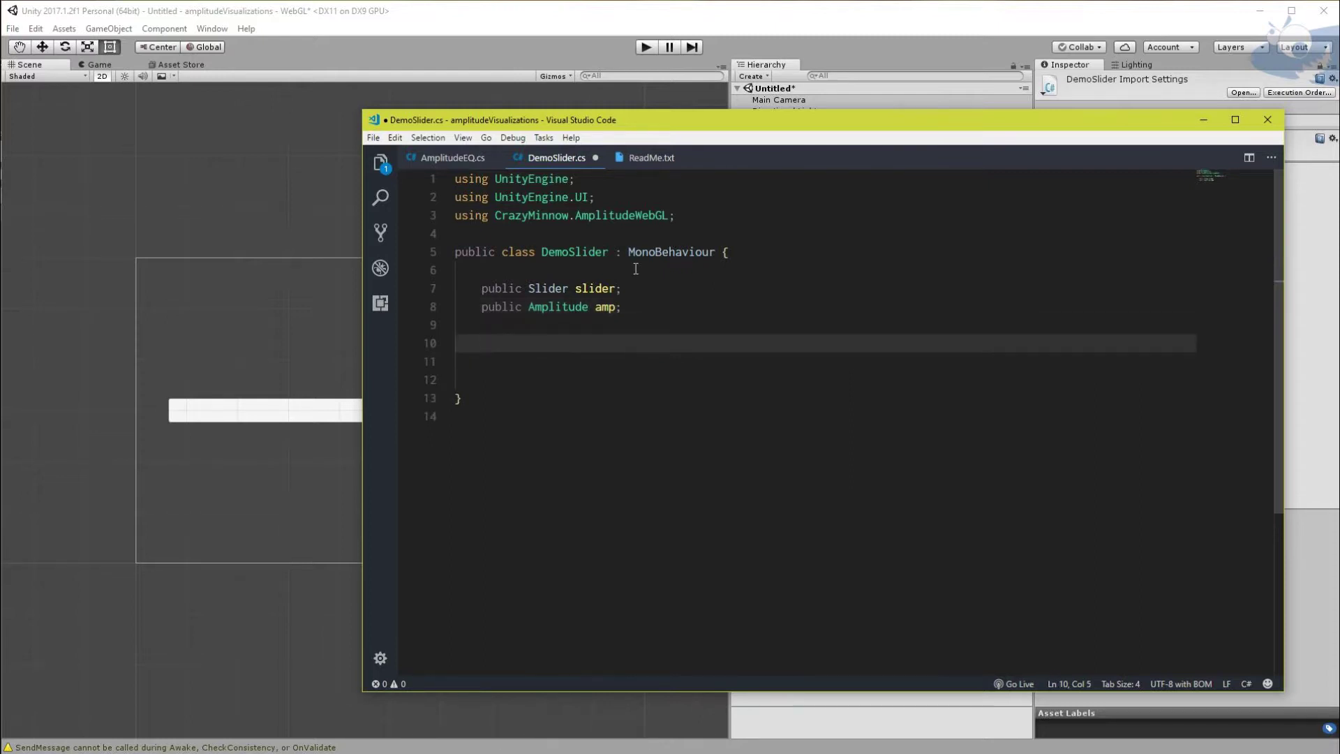
pyautogui.write('up')
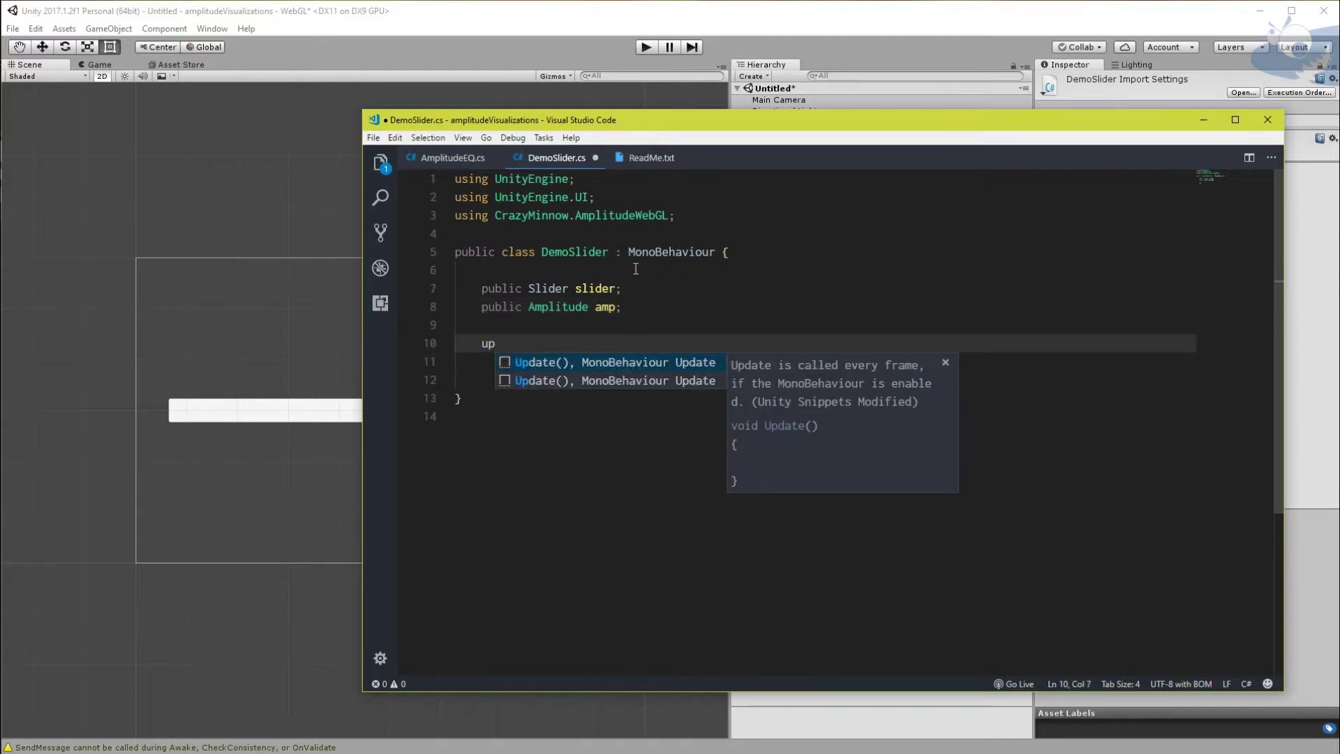
pyautogui.press('Return')
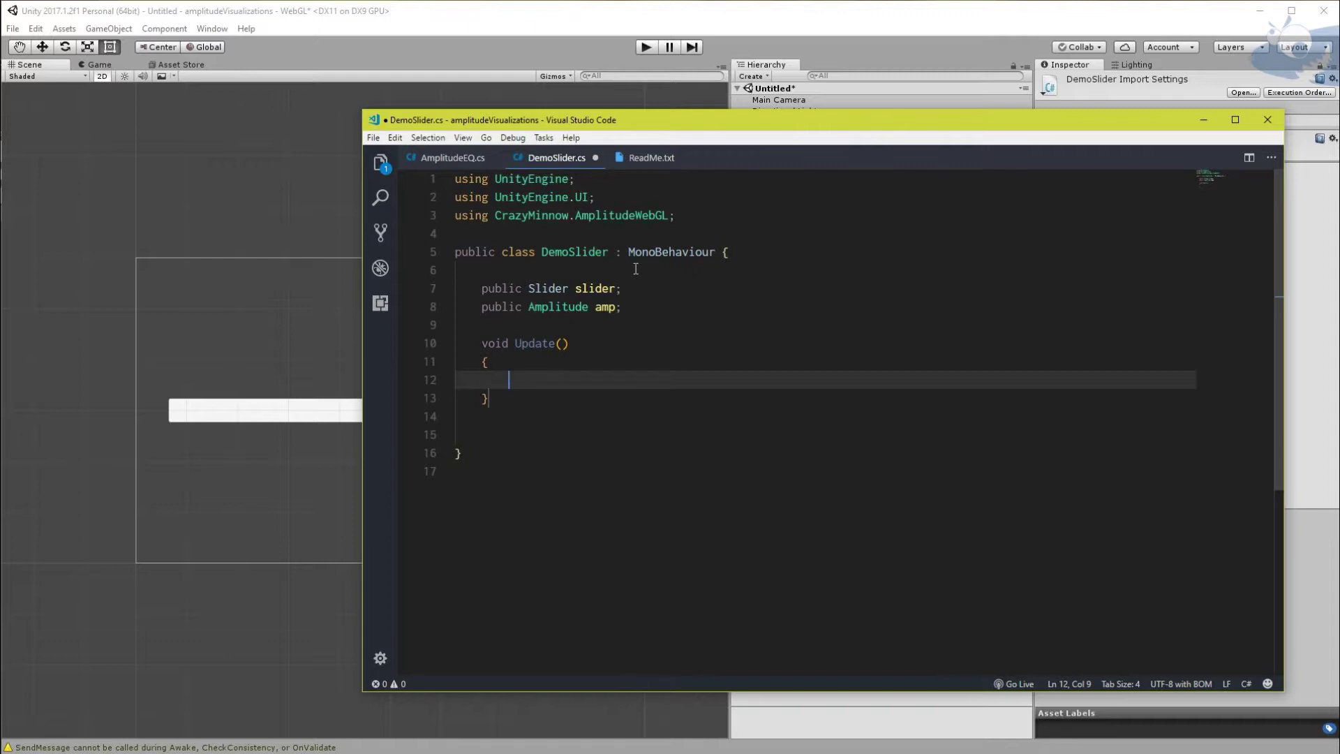
pyautogui.write('slider')
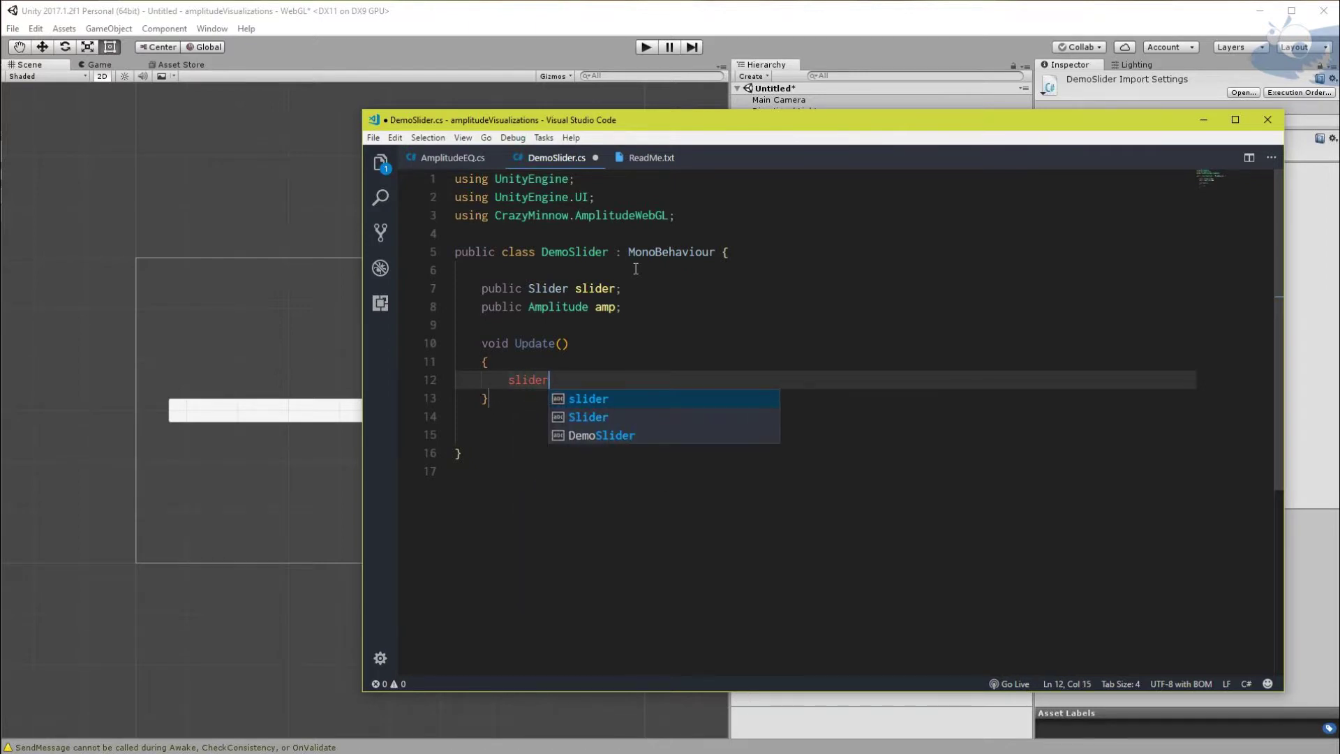
pyautogui.write('.value = amp.')
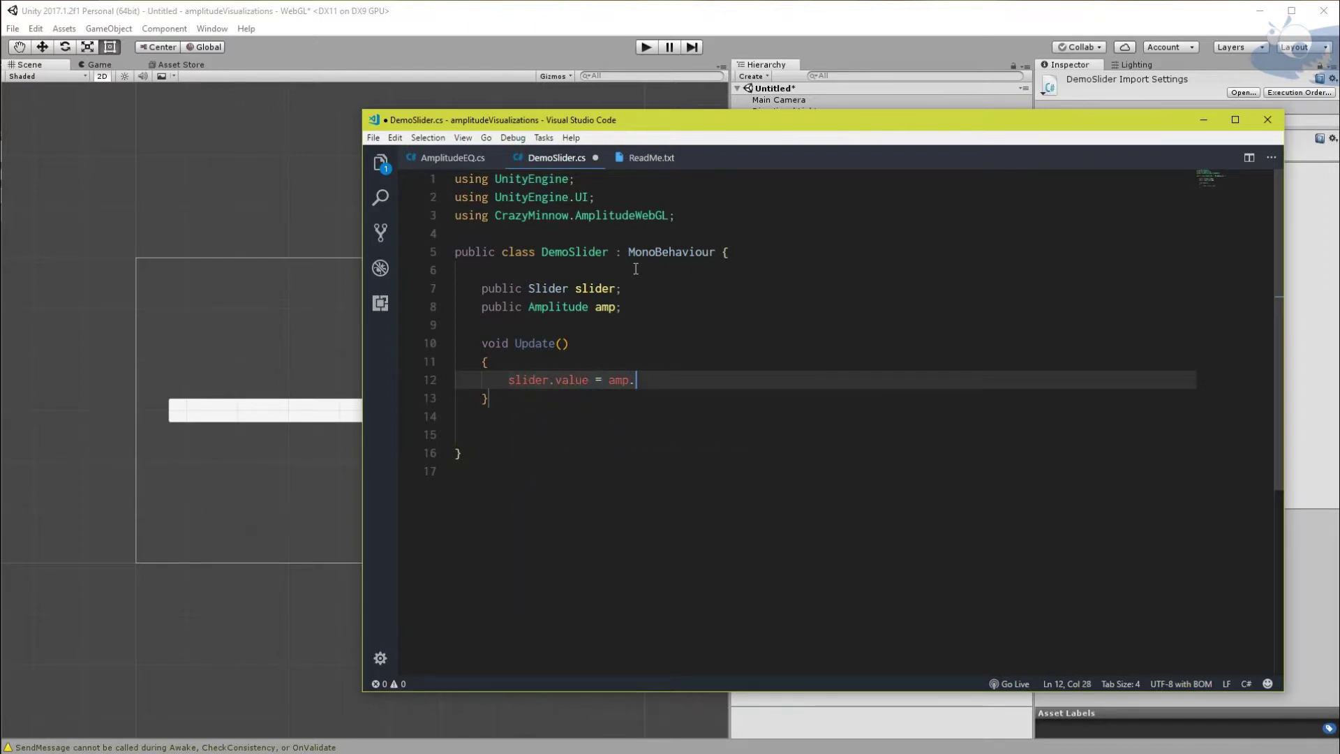
pyautogui.write('average;')
pyautogui.hotkey('ctrl', 's')
# Add DemoSlider as a component on the amplitude object
pyautogui.click(1204, 120)
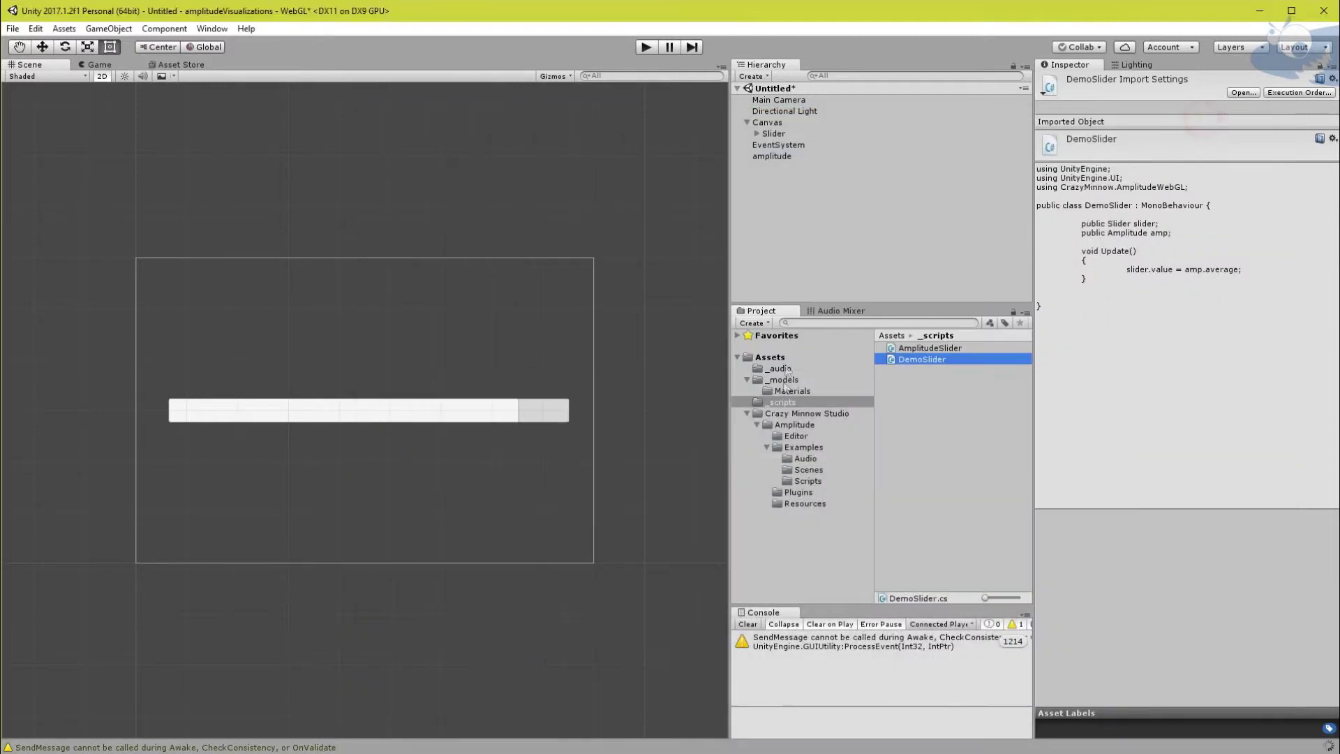
pyautogui.click(780, 157)
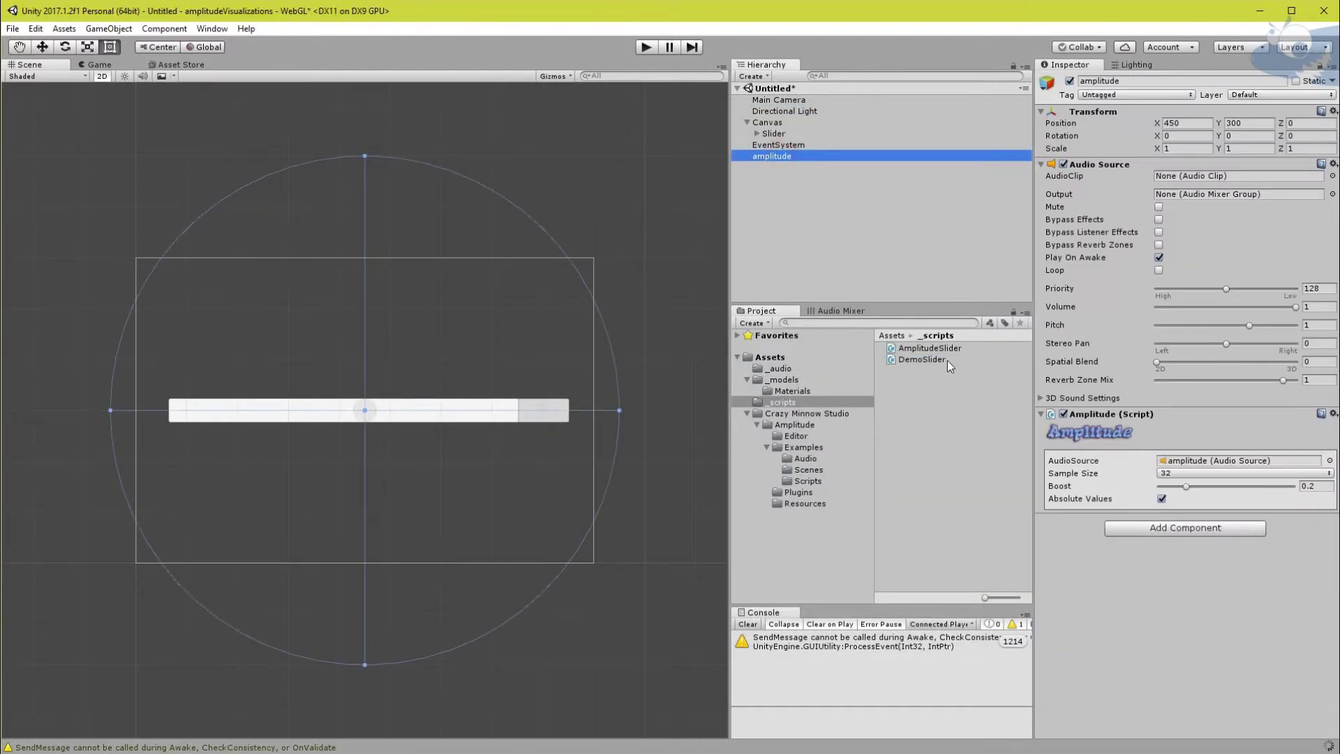
pyautogui.moveTo(949, 366); pyautogui.dragTo(915, 357)
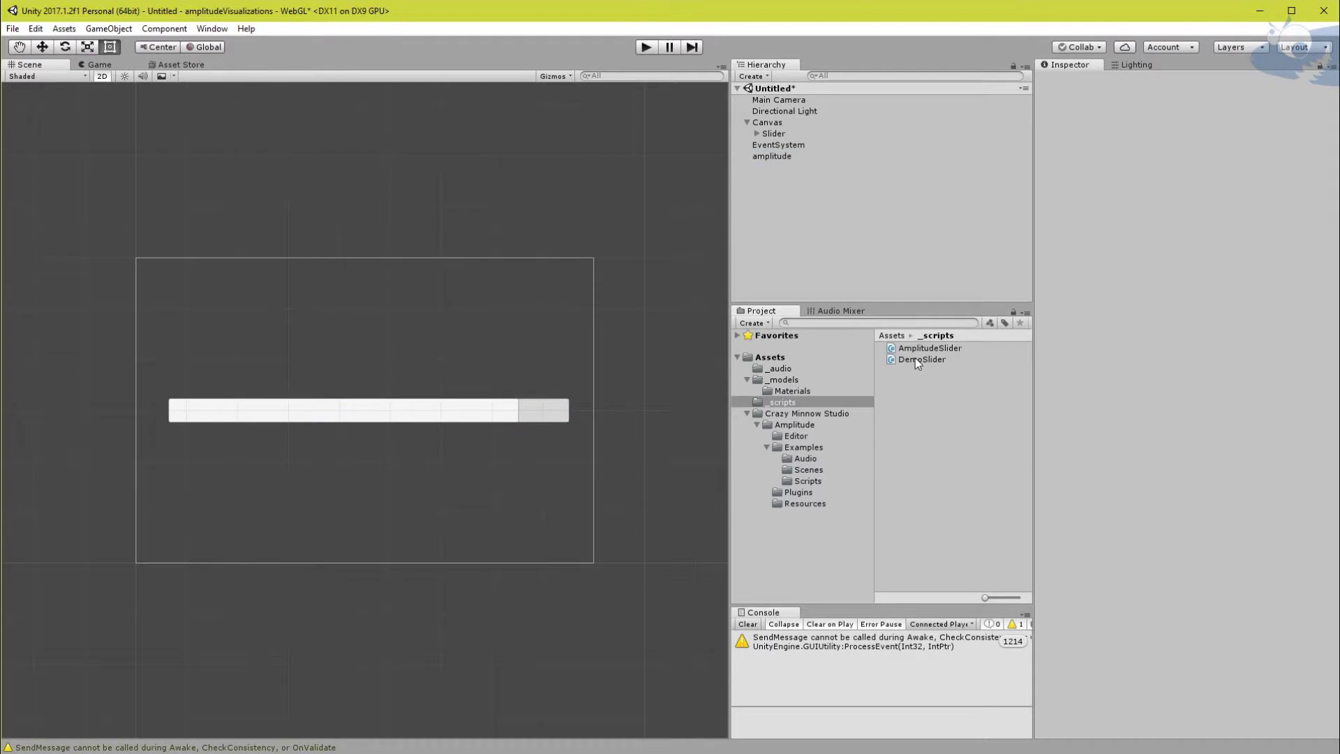
pyautogui.click(770, 157)
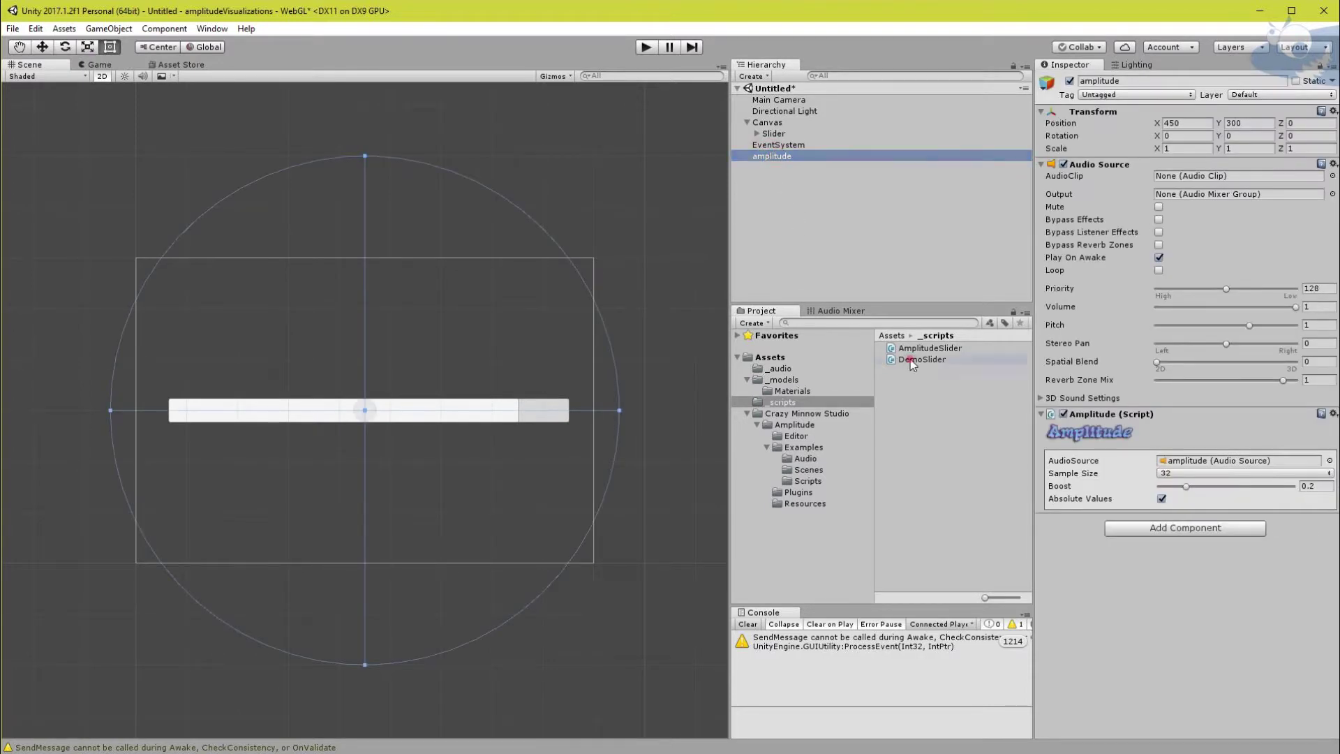
pyautogui.moveTo(912, 363); pyautogui.dragTo(1153, 611)
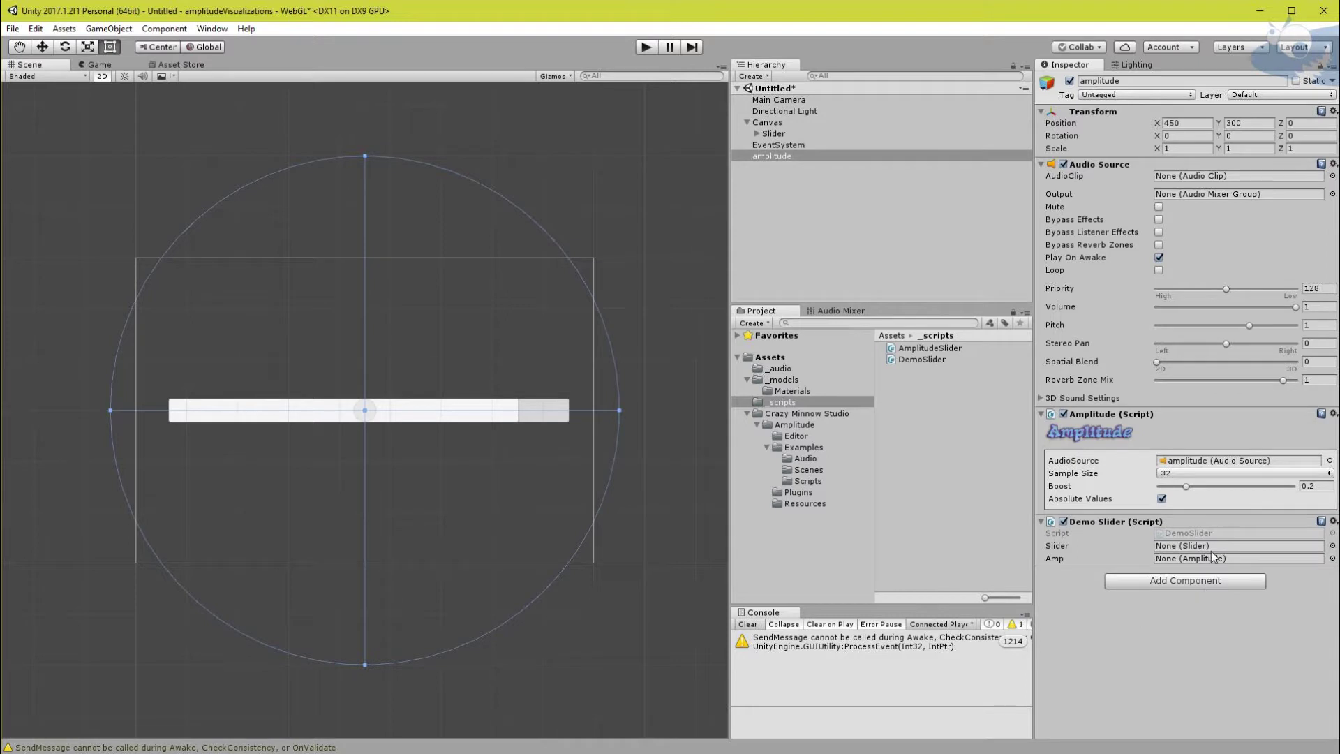
# Link the Amplitude component to the Amp field and the scene Slider to the Slider field
pyautogui.moveTo(1109, 418)
pyautogui.mouseDown()
pyautogui.moveTo(1202, 523)
pyautogui.moveTo(1205, 568)
pyautogui.mouseUp()
pyautogui.click(774, 134)
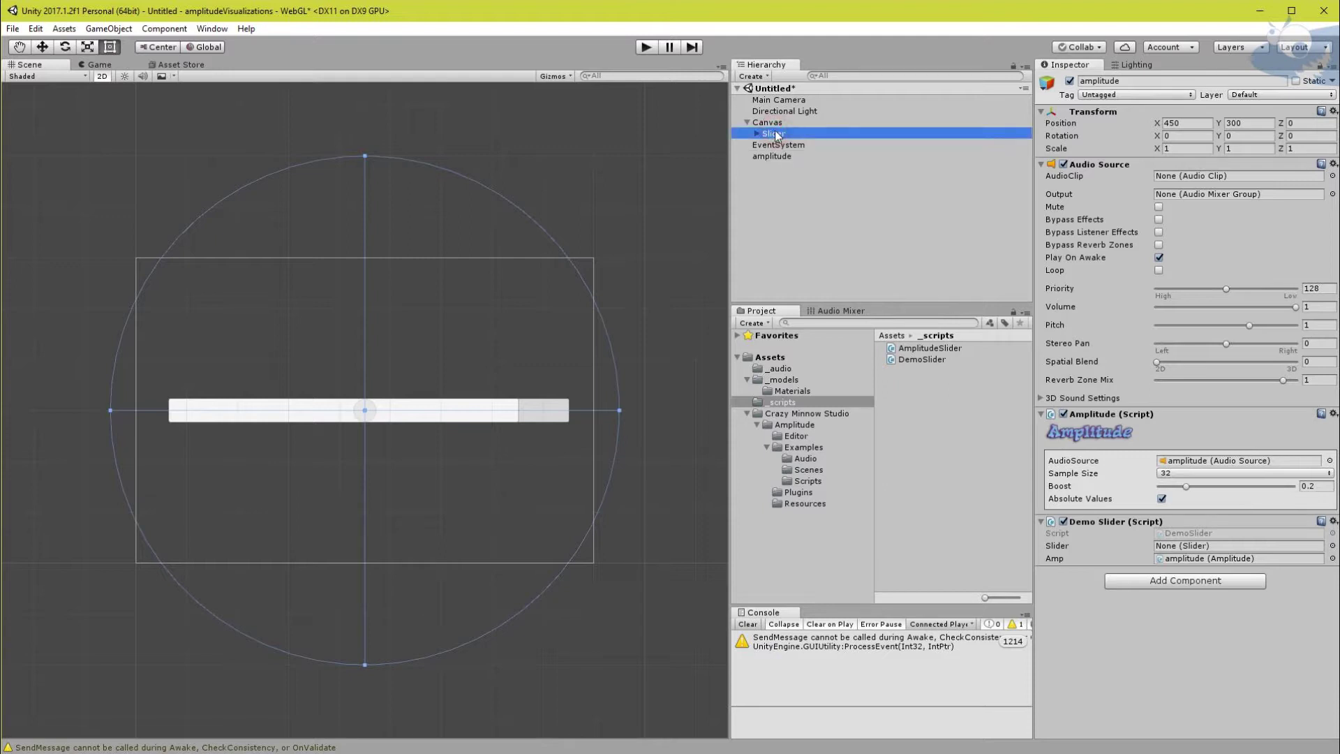
pyautogui.moveTo(776, 135); pyautogui.dragTo(1182, 552)
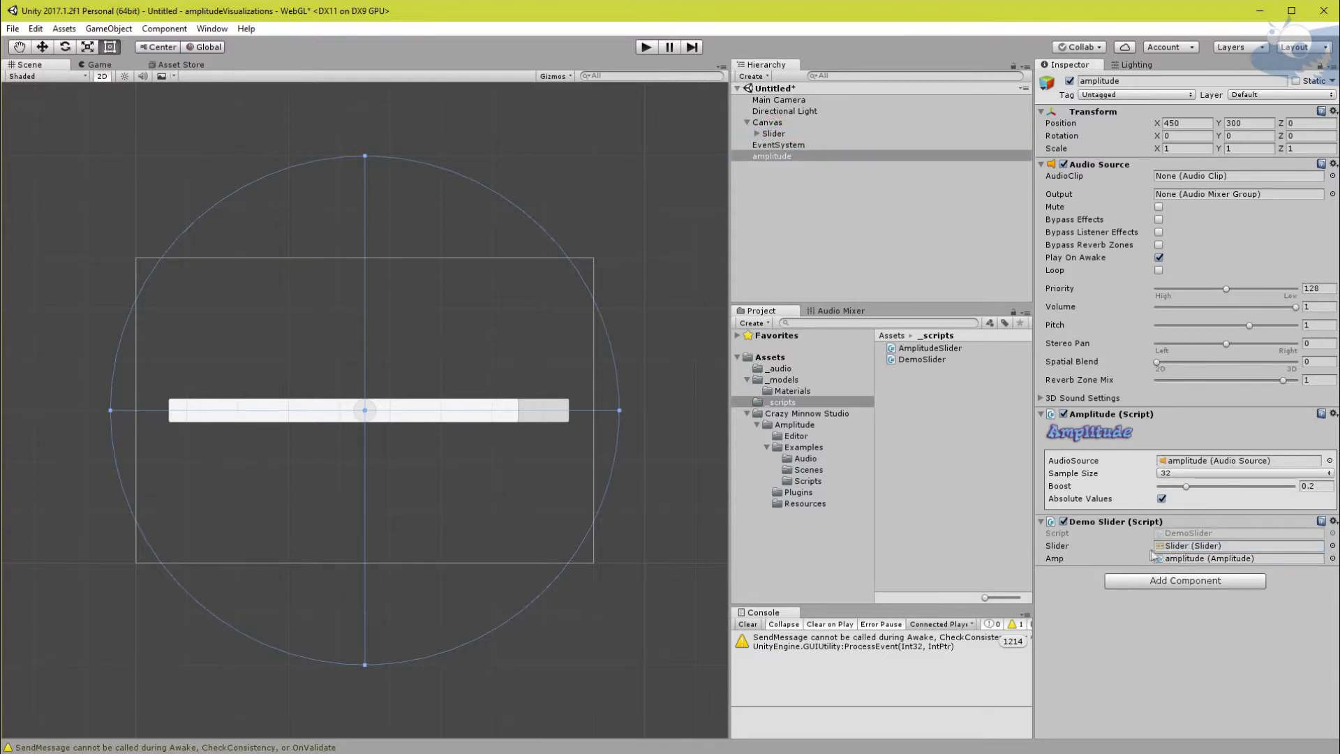
pyautogui.press('w')
pyautogui.click(102, 77)
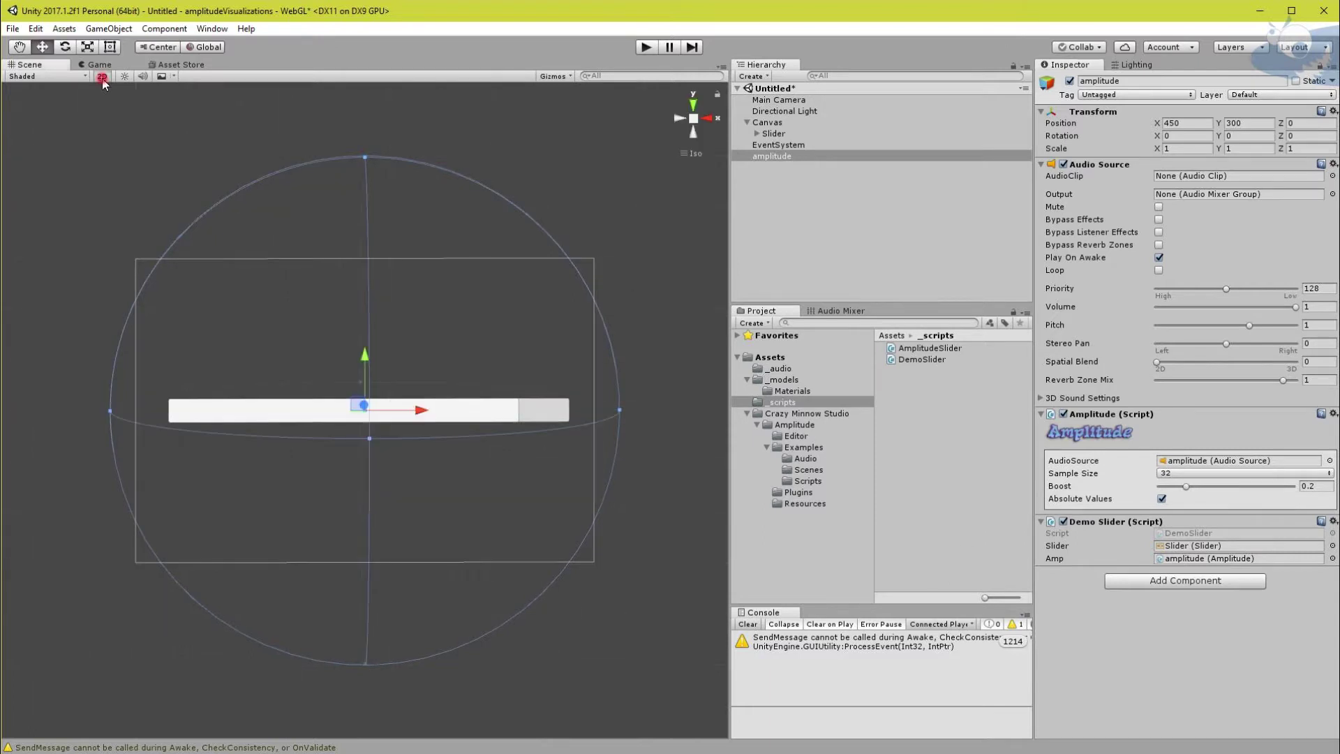
# Assign bensound-epic as the Audio Source clip and run the scene to watch the slider
pyautogui.press('t')
pyautogui.click(756, 133)
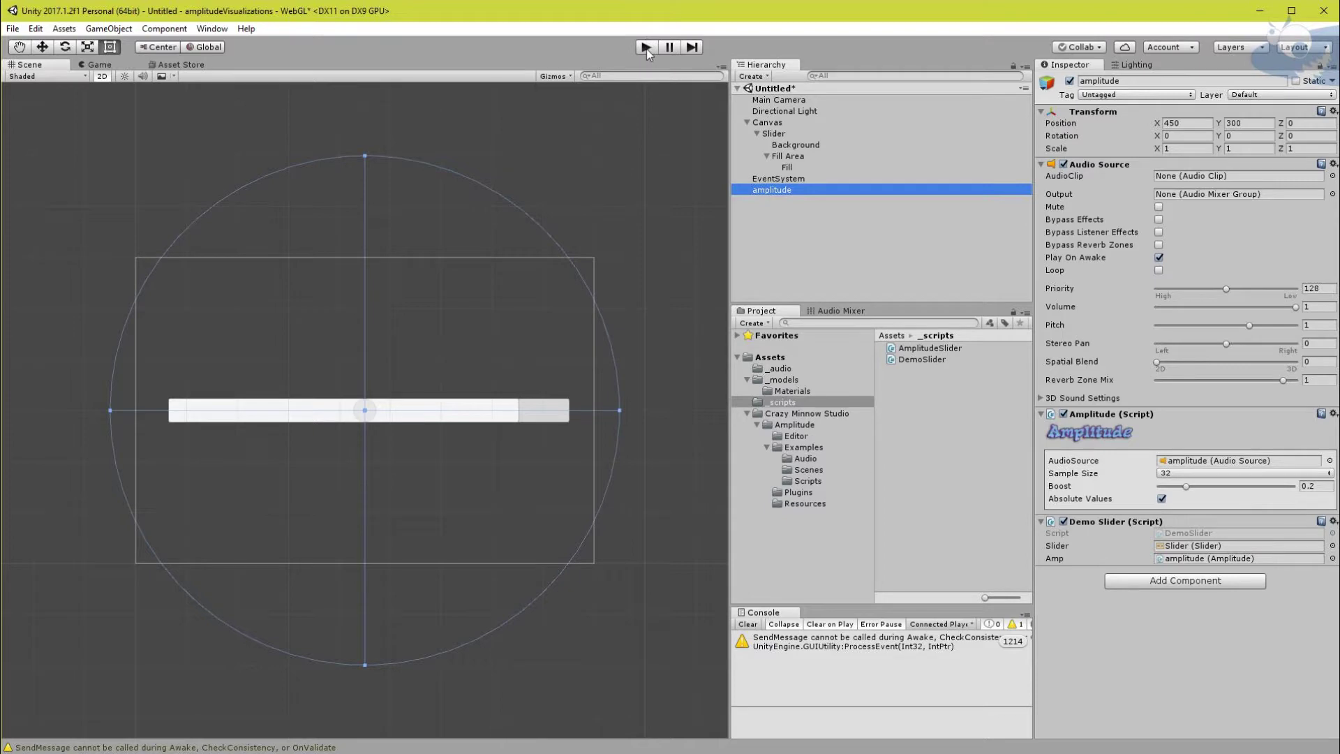
pyautogui.click(783, 369)
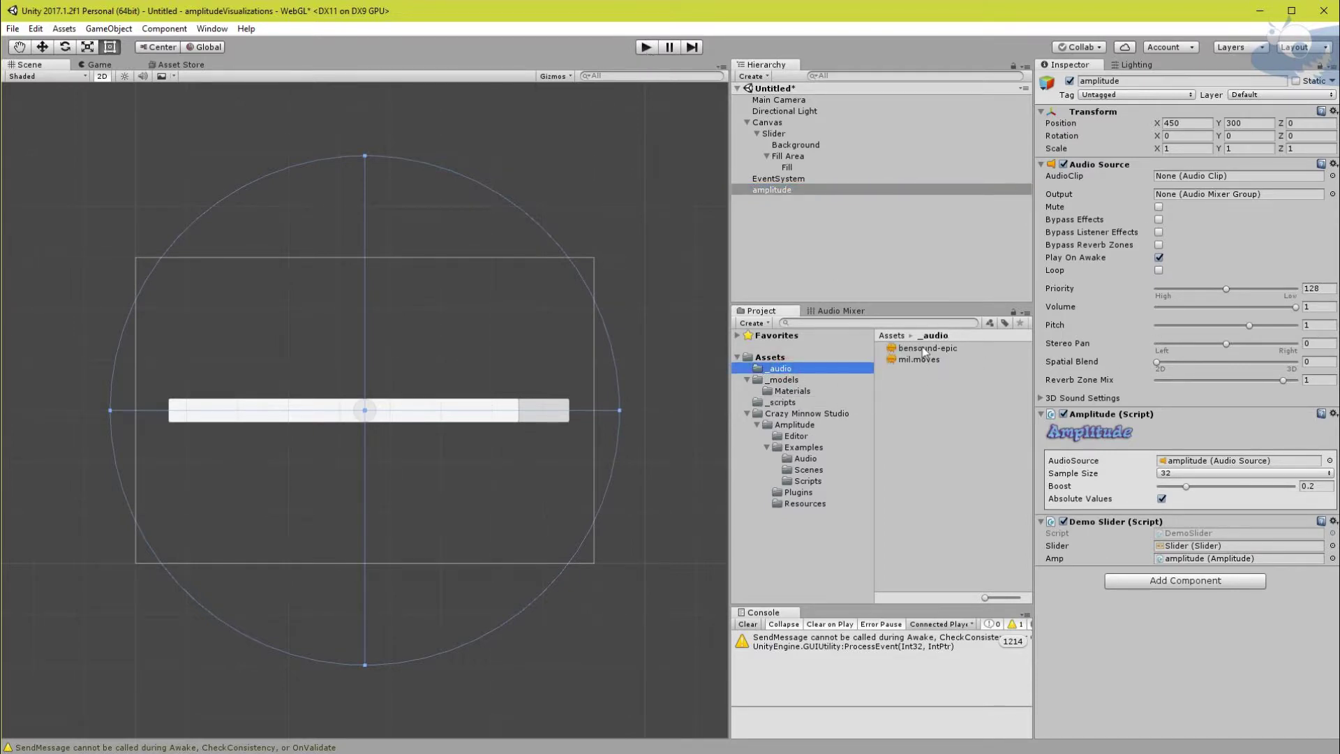
pyautogui.moveTo(925, 352); pyautogui.dragTo(1172, 183)
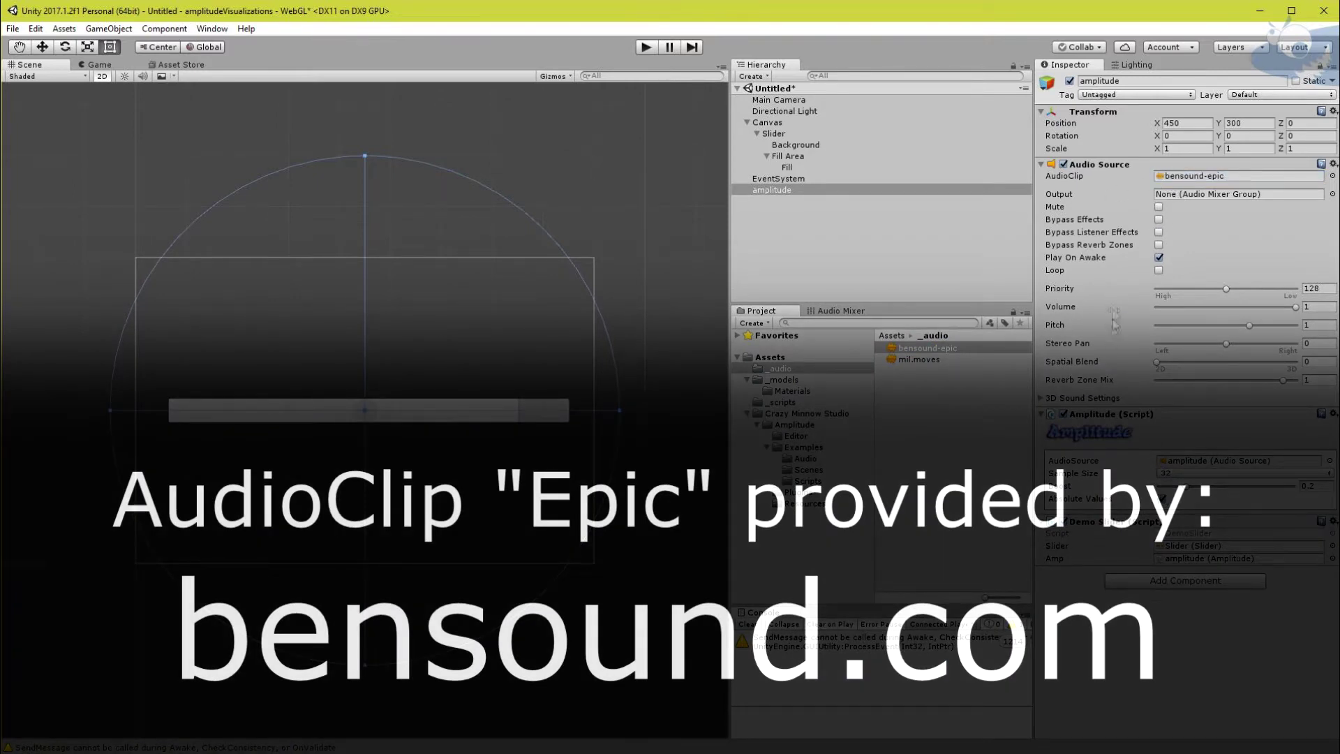
pyautogui.click(643, 47)
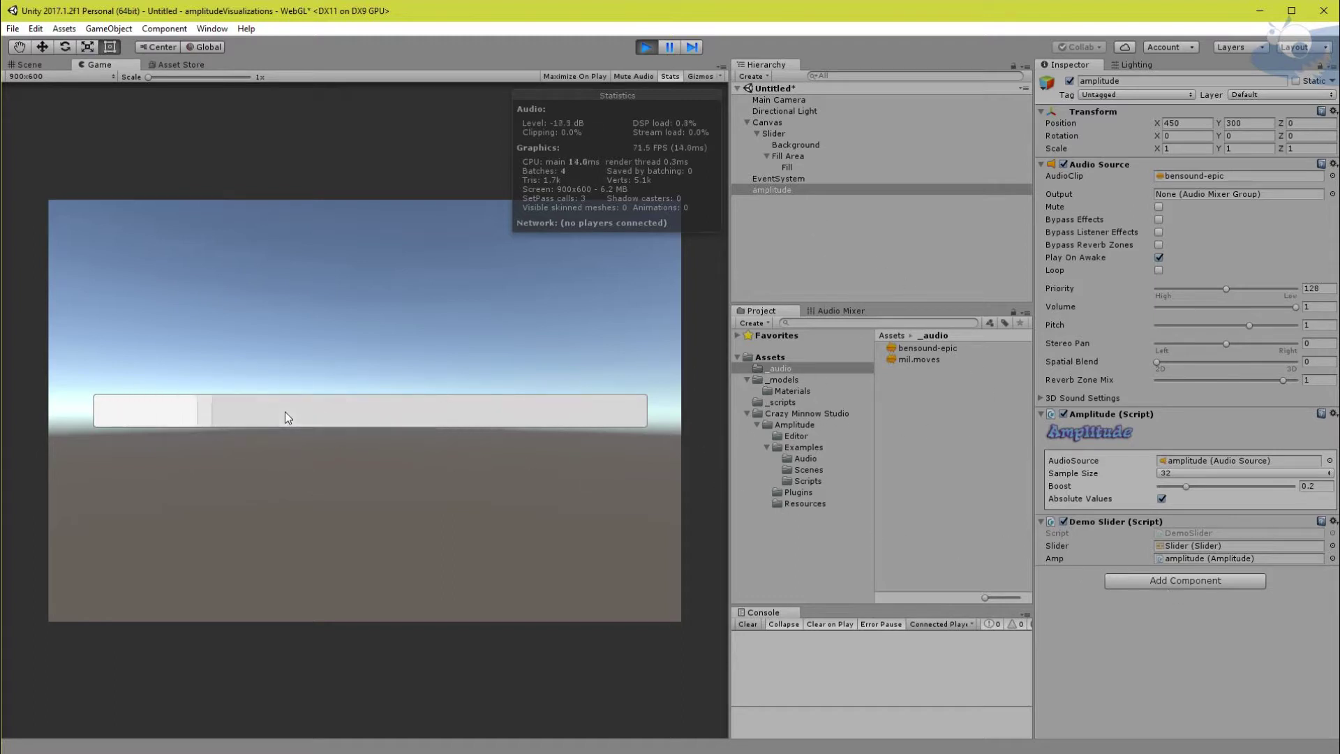
pyautogui.click(1176, 472)
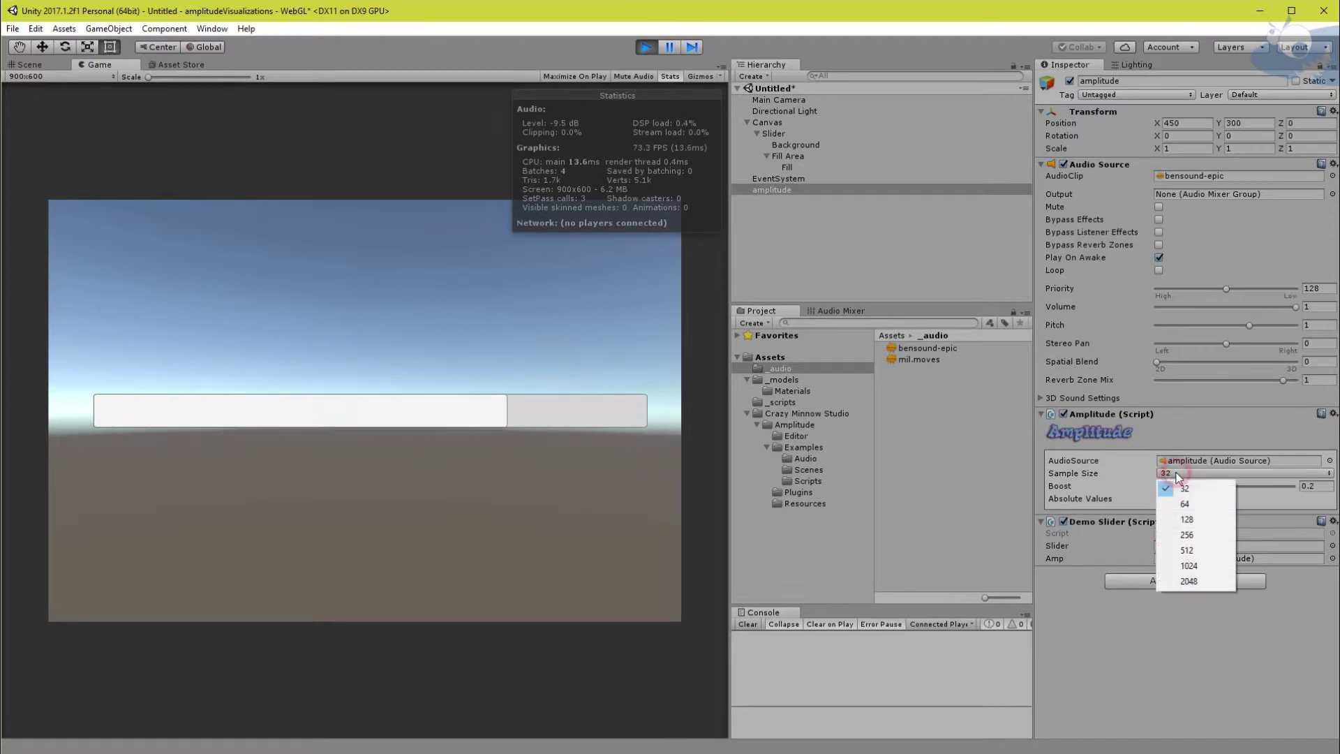
pyautogui.click(1187, 550)
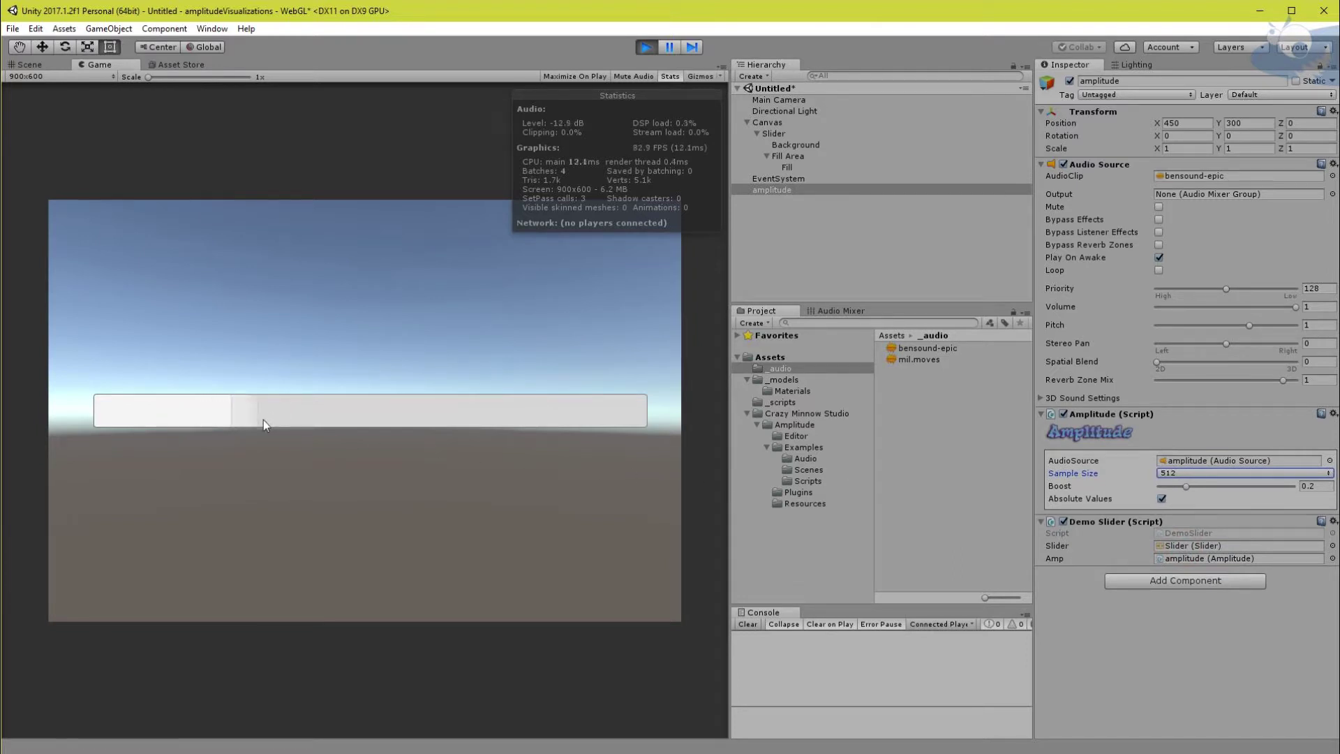
pyautogui.click(1175, 473)
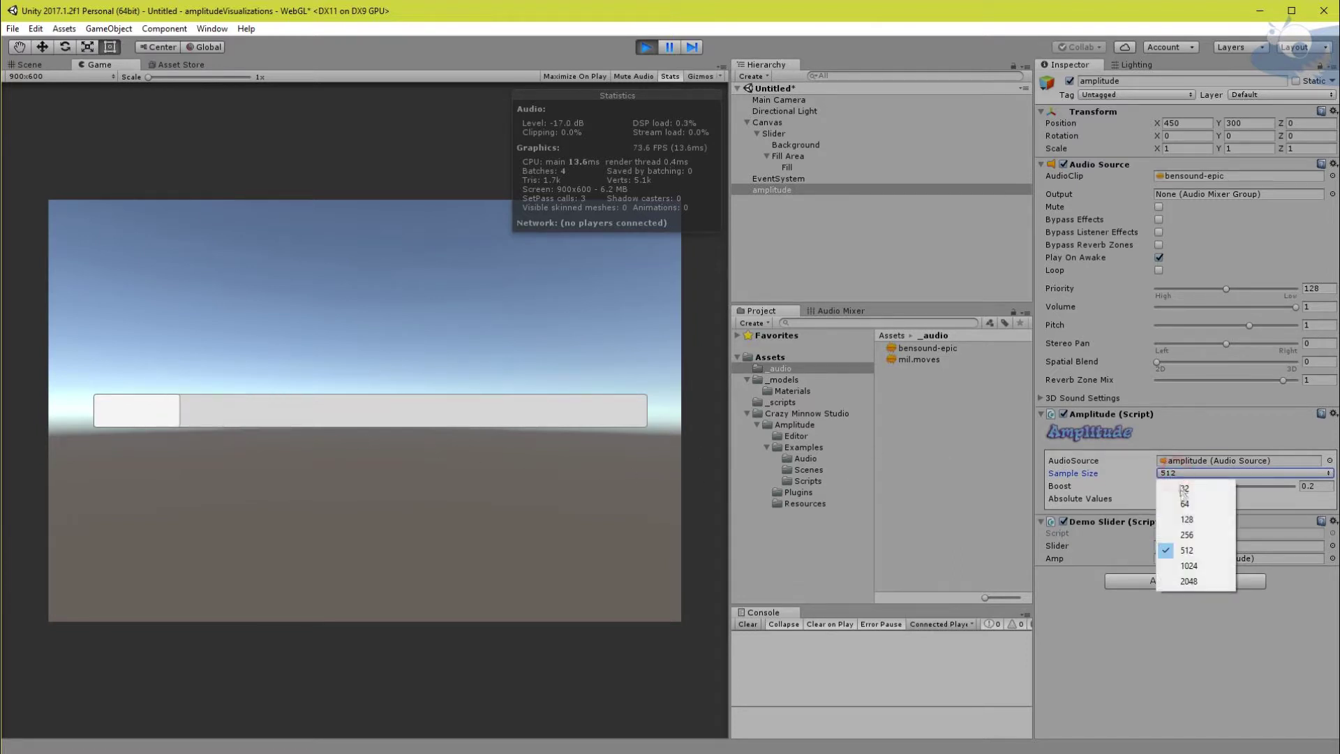
pyautogui.click(1187, 576)
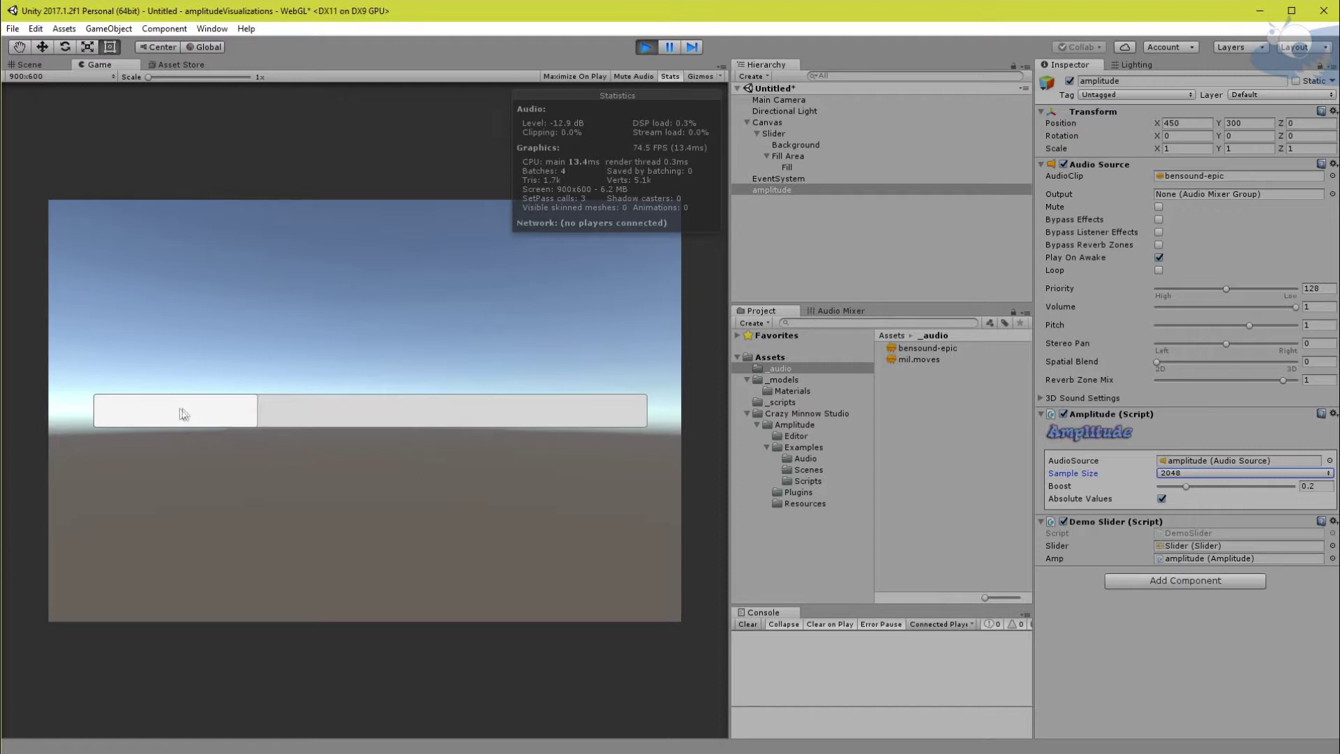
pyautogui.click(1187, 474)
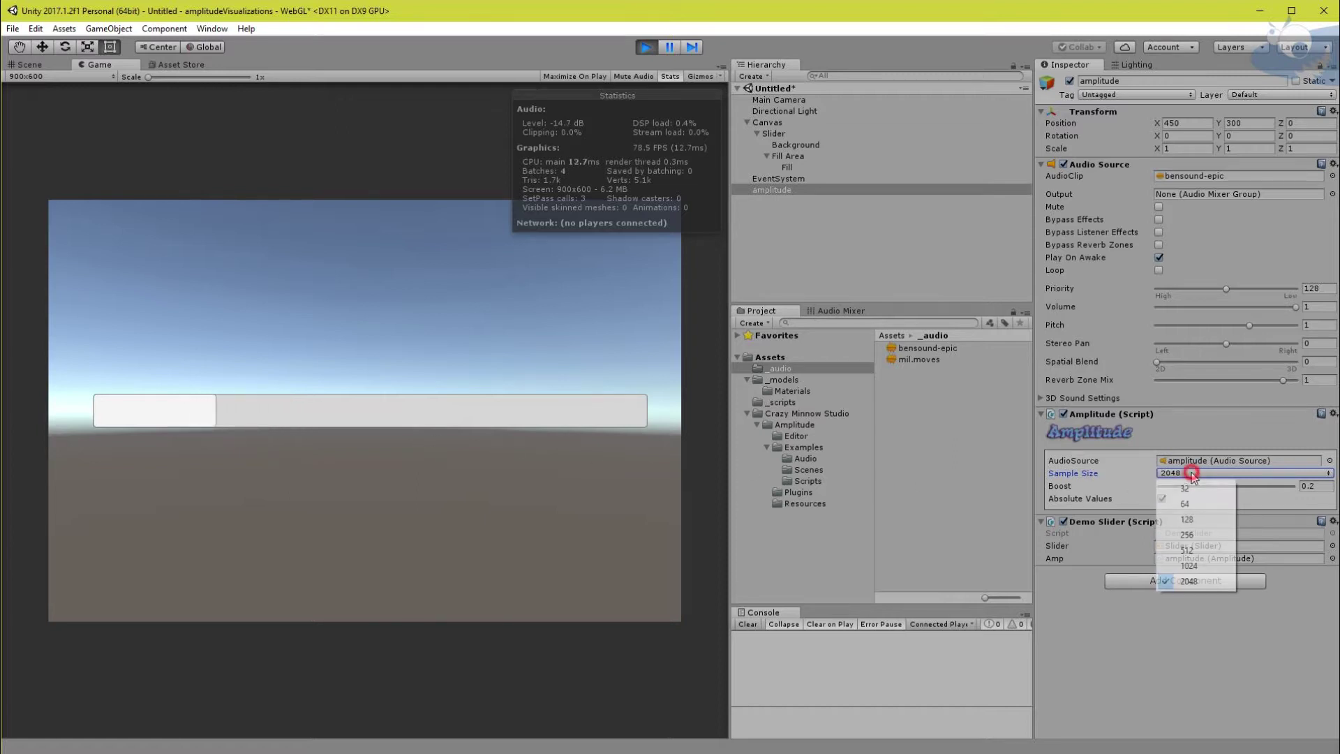
pyautogui.click(1192, 490)
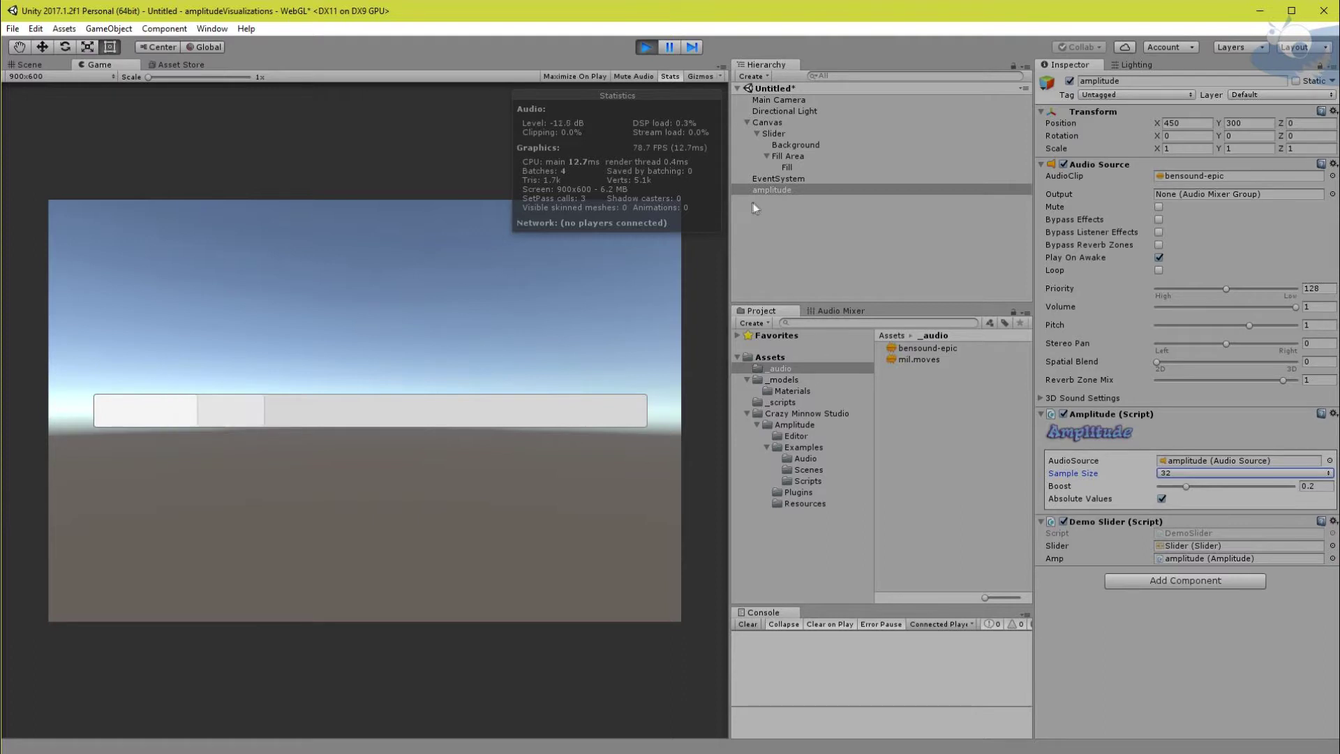
# Make the slider's Background image semi-transparent with alpha 74
pyautogui.click(789, 147)
pyautogui.click(1232, 289)
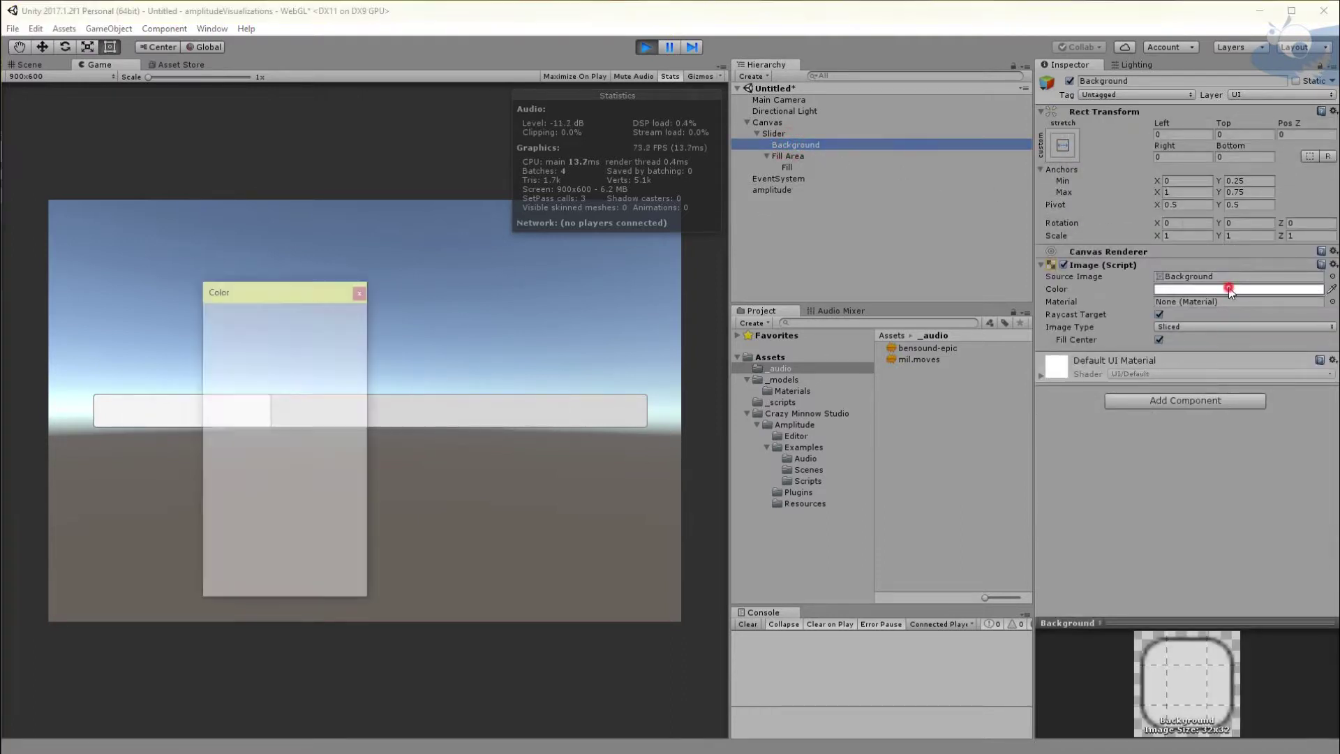
pyautogui.moveTo(304, 533); pyautogui.dragTo(260, 537)
pyautogui.click(359, 293)
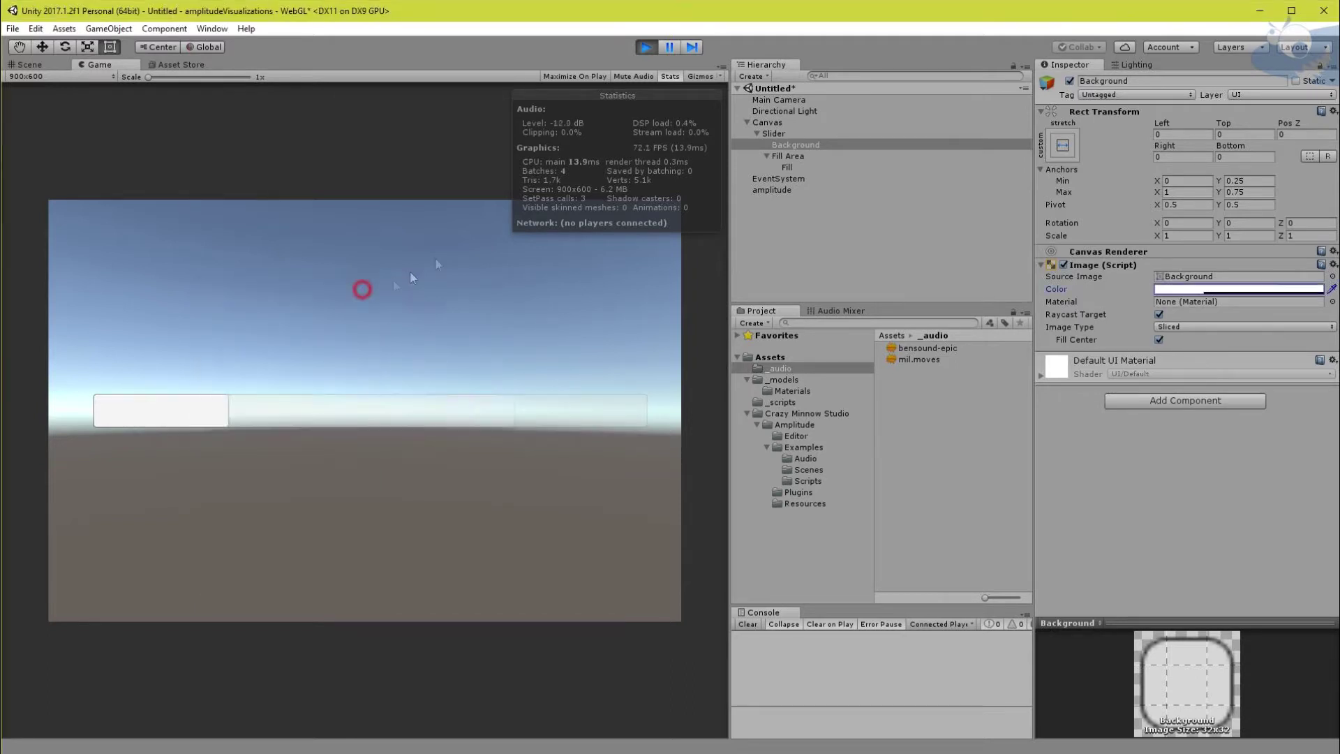
# Set the Main Camera's Clear Flags to Solid Color
pyautogui.click(776, 101)
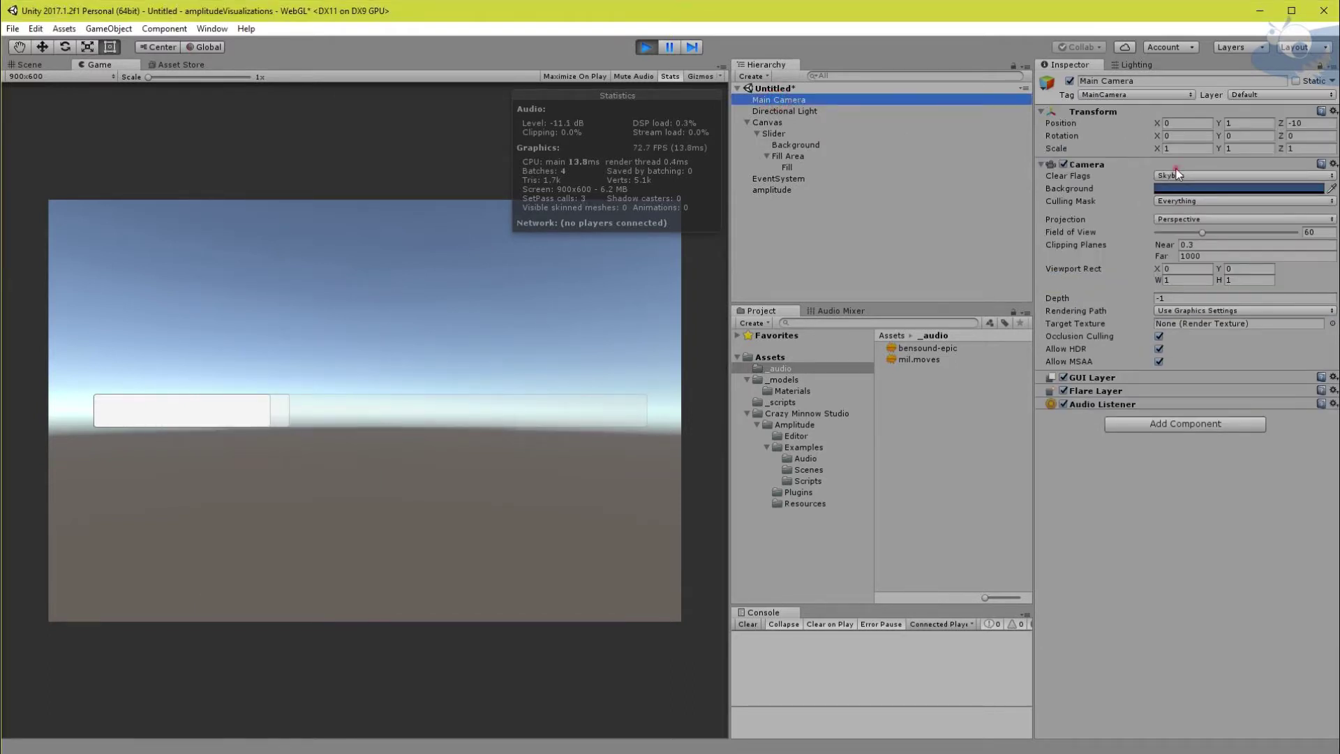
pyautogui.click(1172, 168)
pyautogui.click(1096, 167)
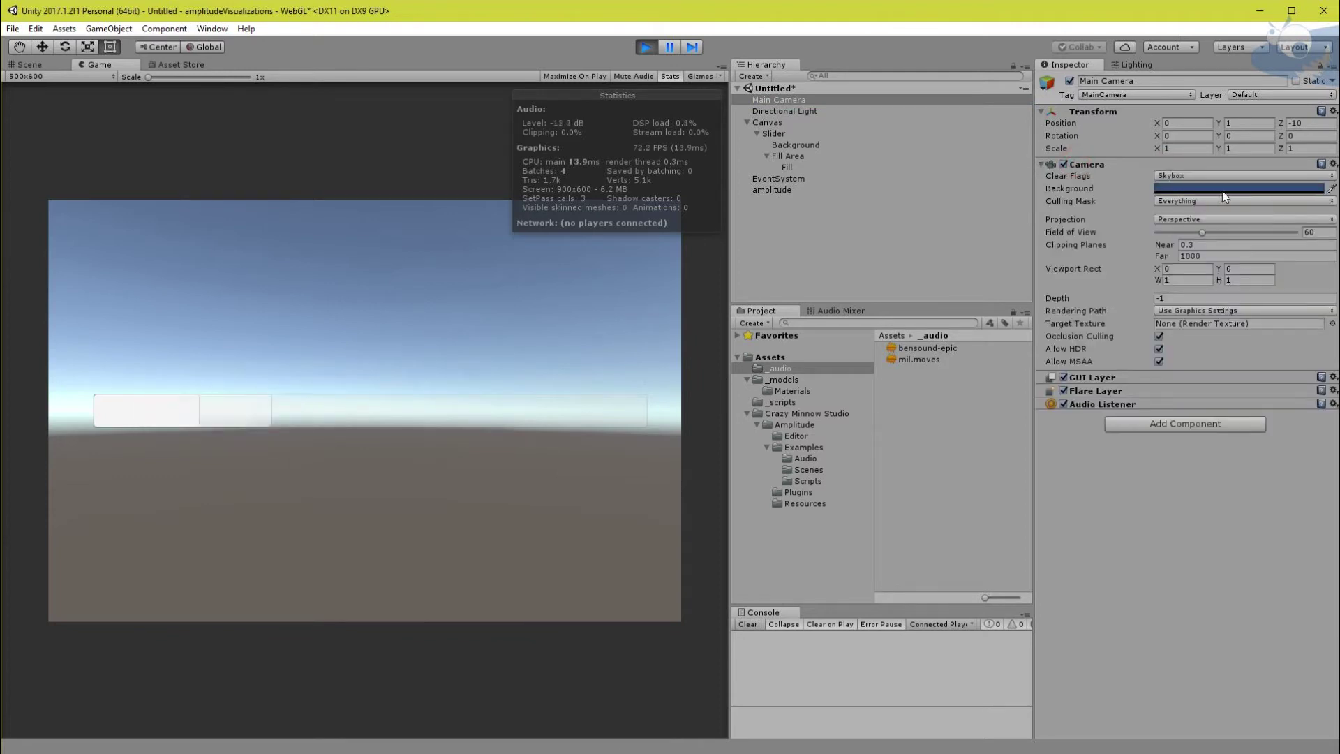
pyautogui.click(1210, 177)
pyautogui.click(1195, 207)
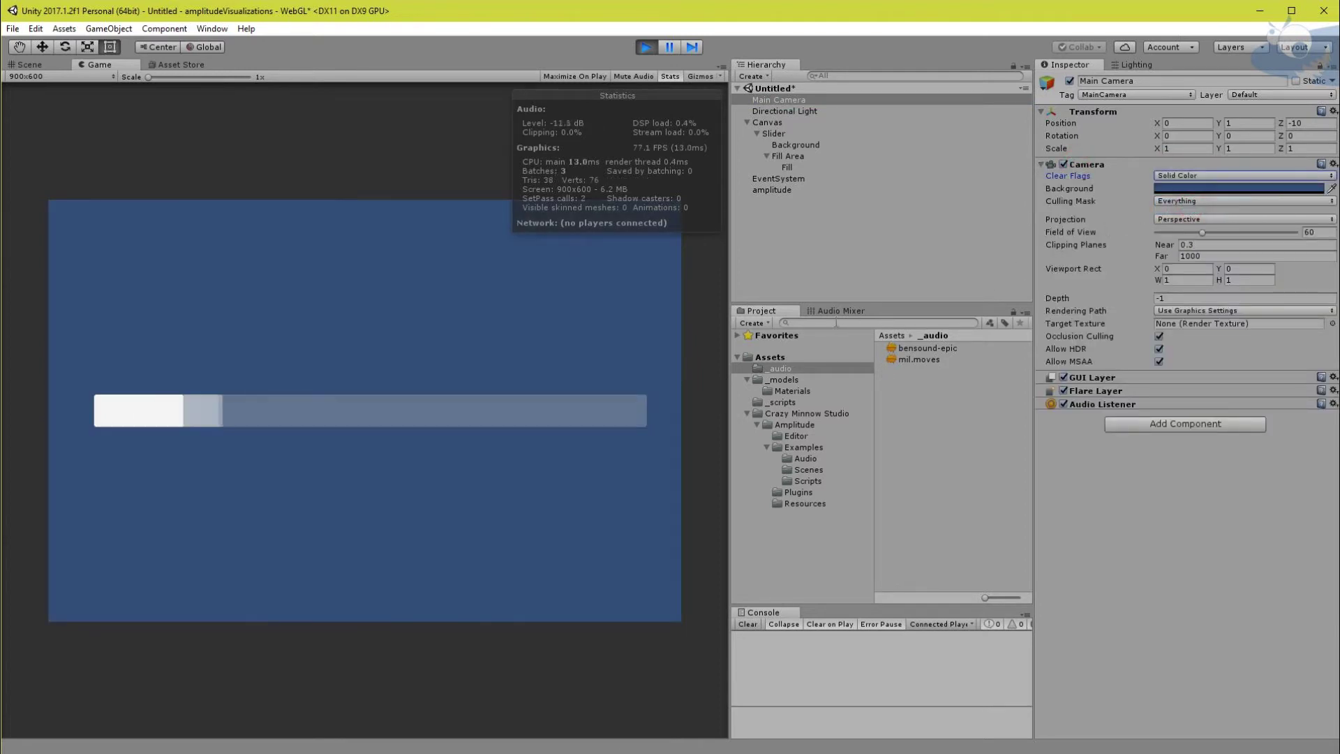
# Colour the slider's Fill image a saturated yellow and pause the running scene
pyautogui.click(786, 167)
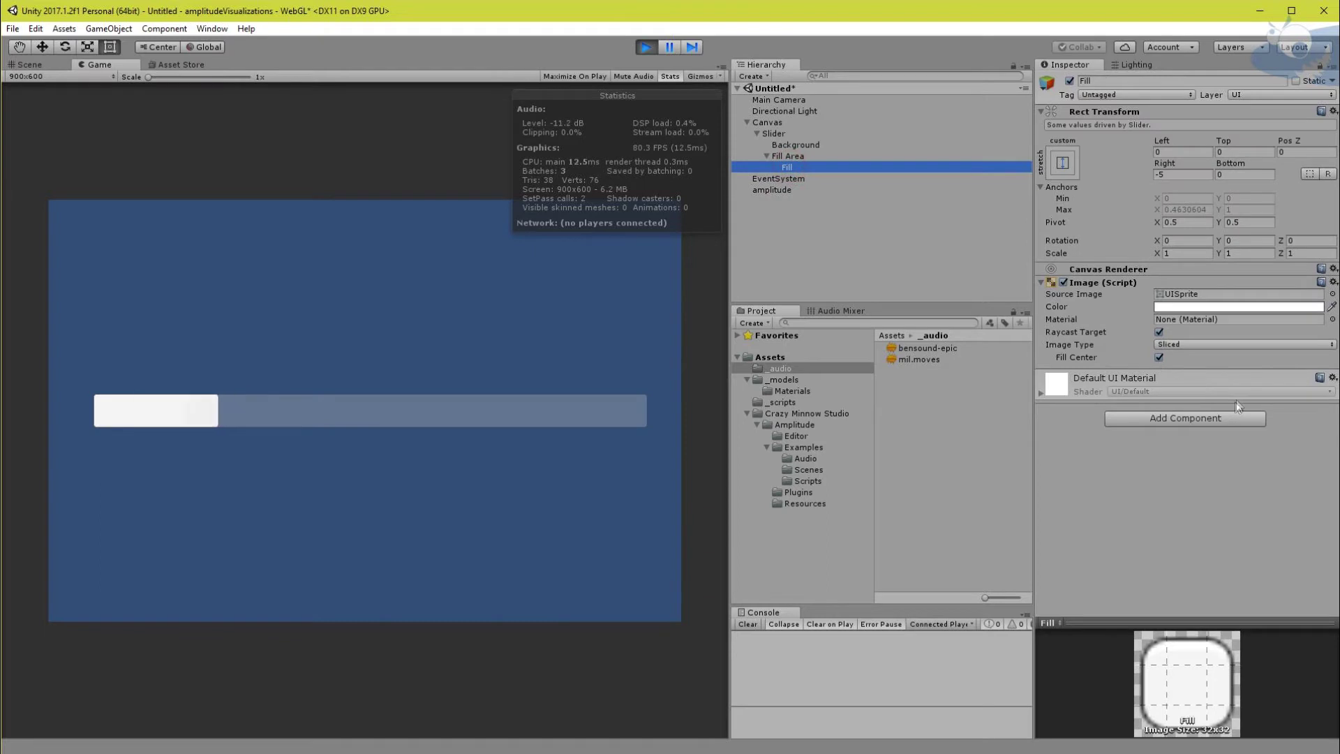
pyautogui.click(1214, 306)
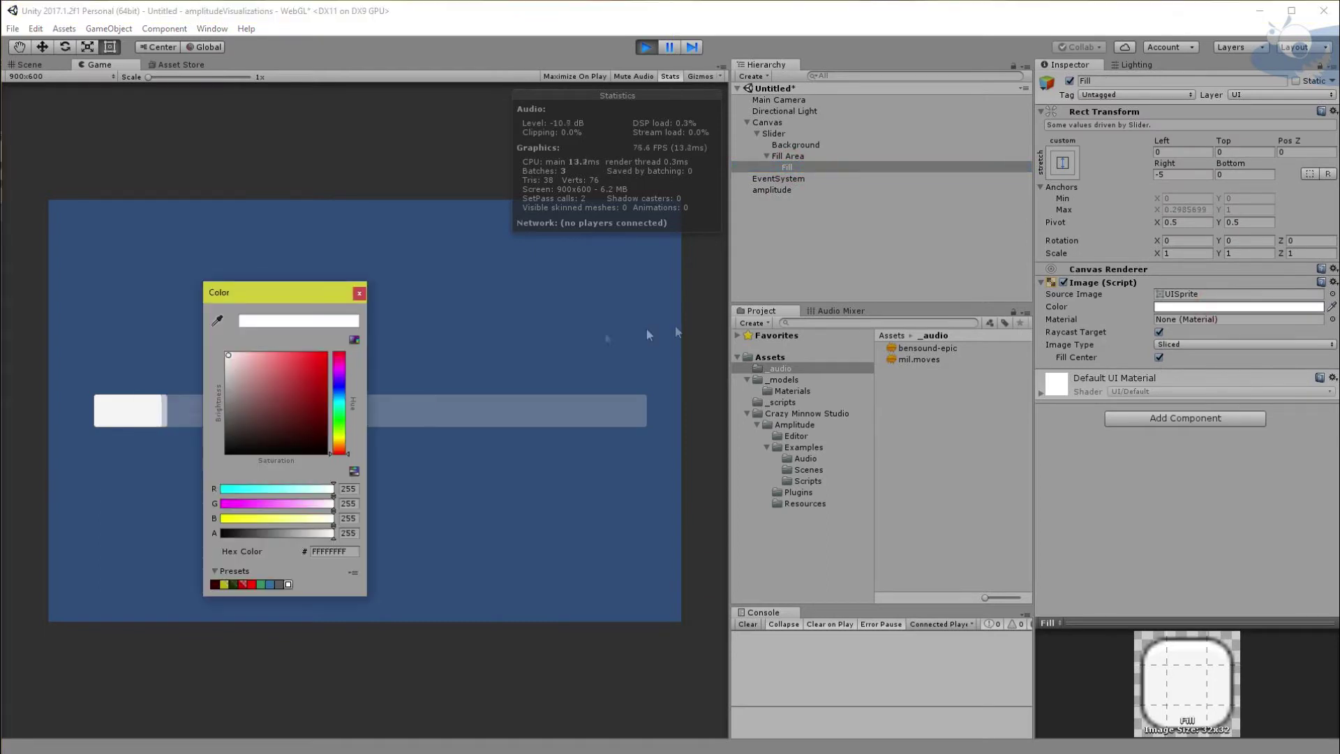
pyautogui.click(339, 438)
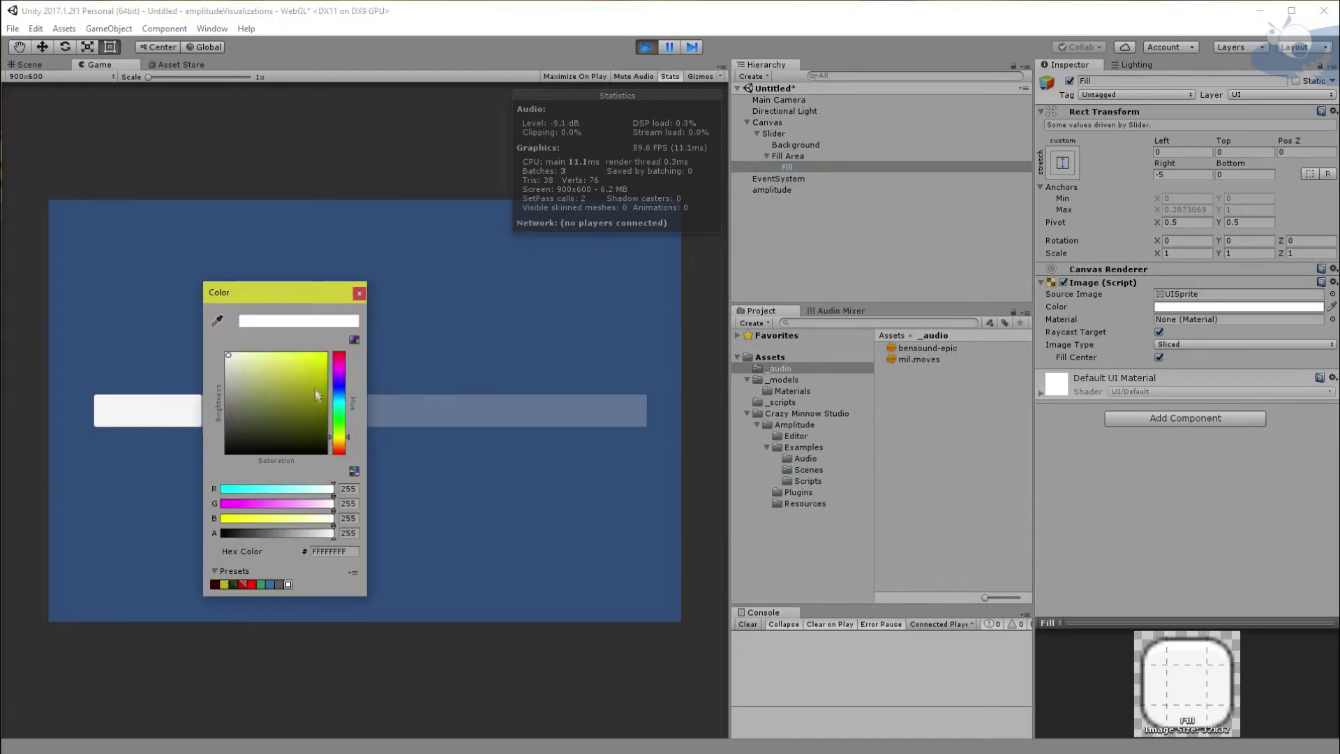
pyautogui.click(324, 355)
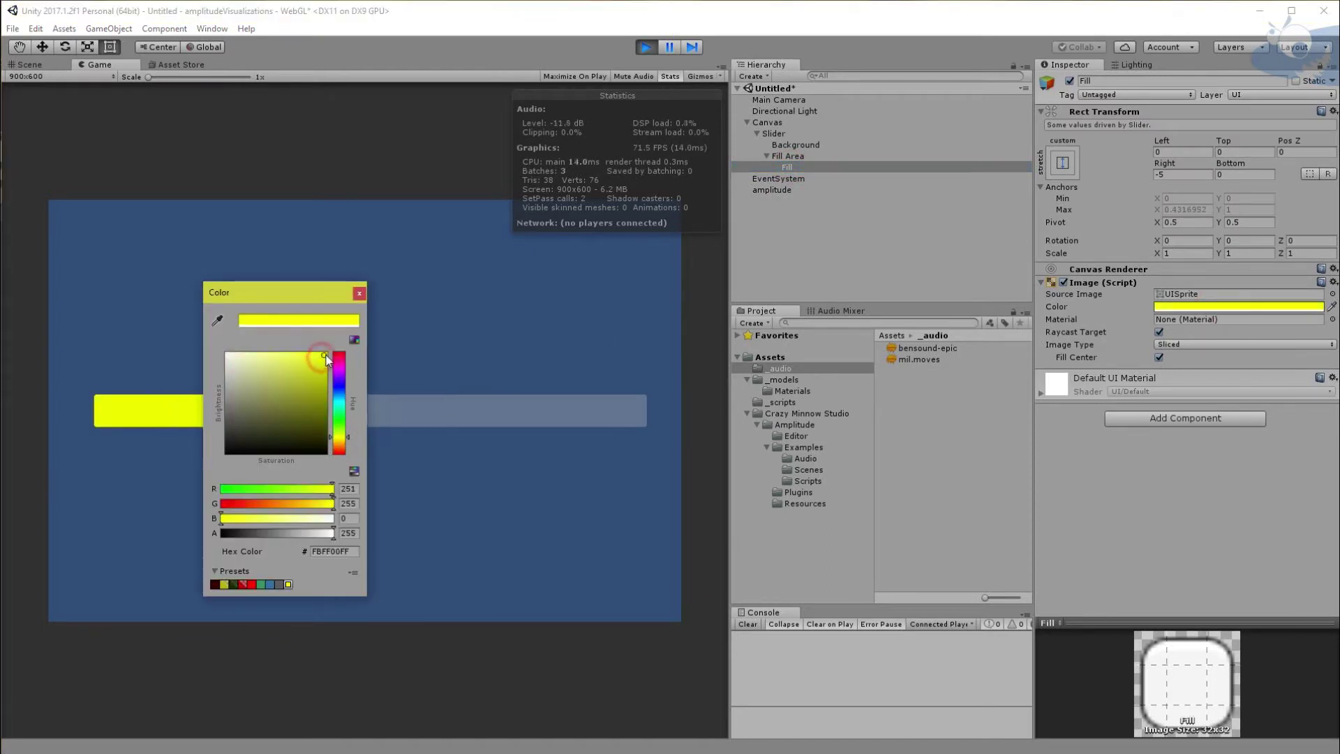
pyautogui.click(360, 294)
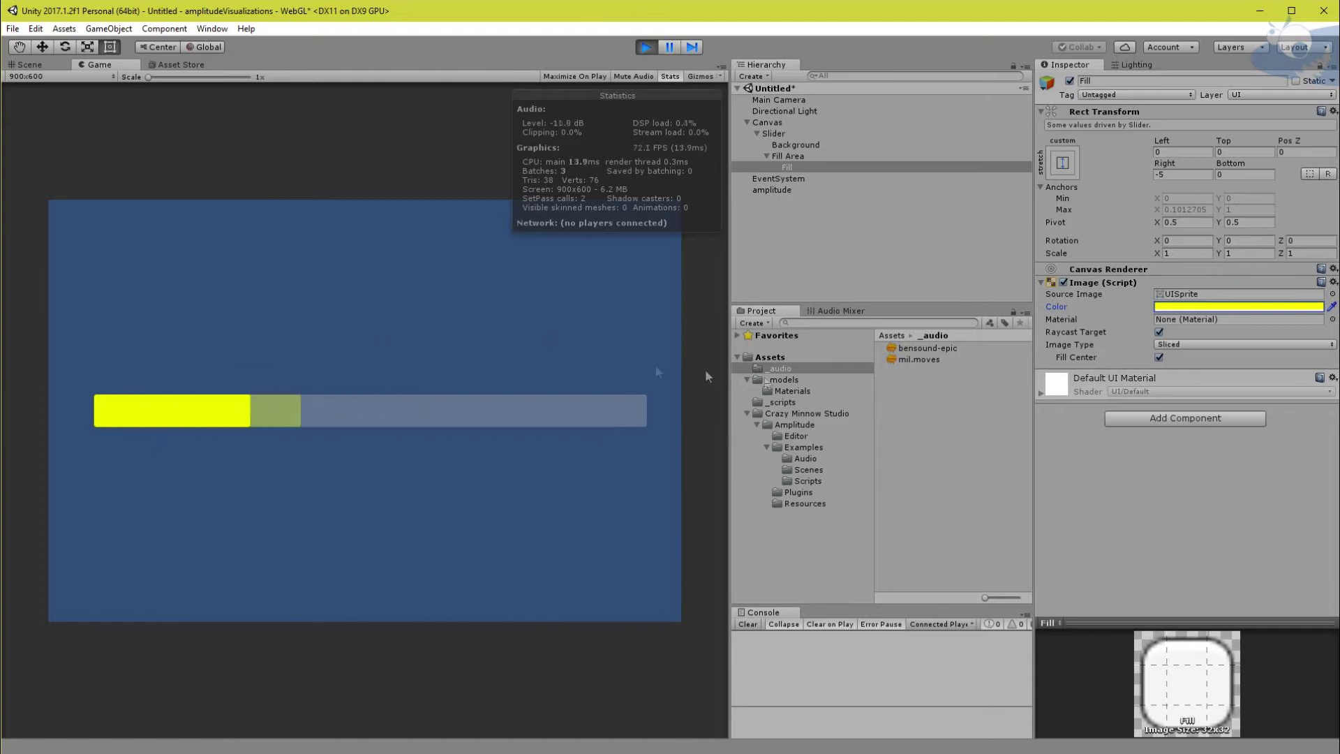
pyautogui.click(670, 47)
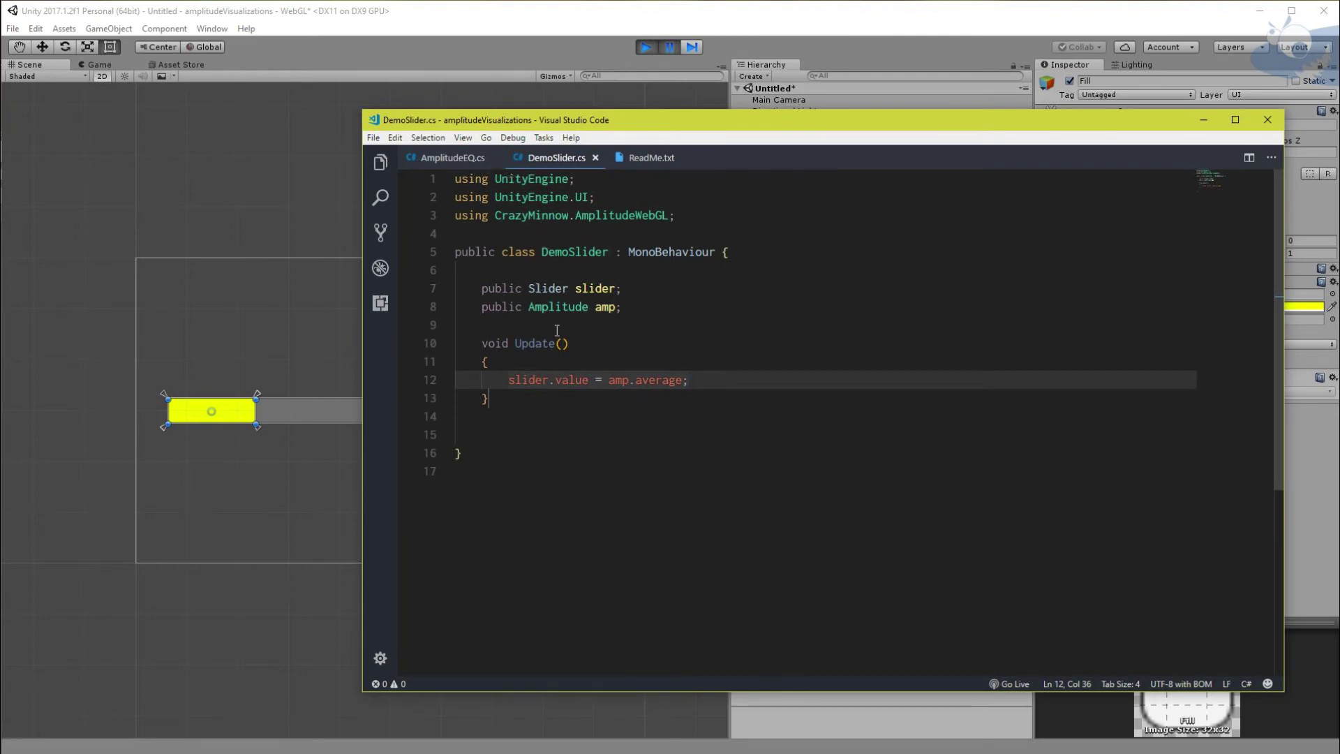
# Find the Amplitude.sample usage notes in ReadMe.txt, then move the editor aside to reveal Unity
pyautogui.click(649, 159)
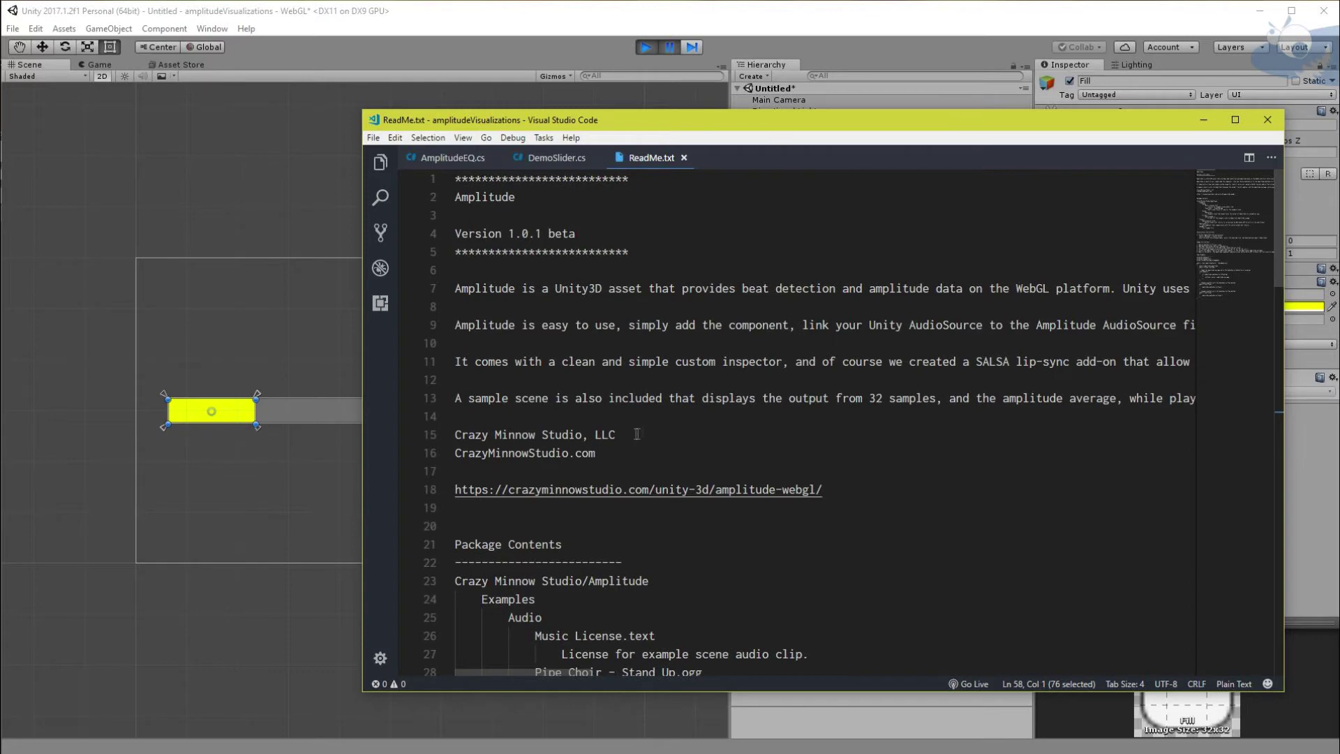
pyautogui.scroll(-5, 644, 429)
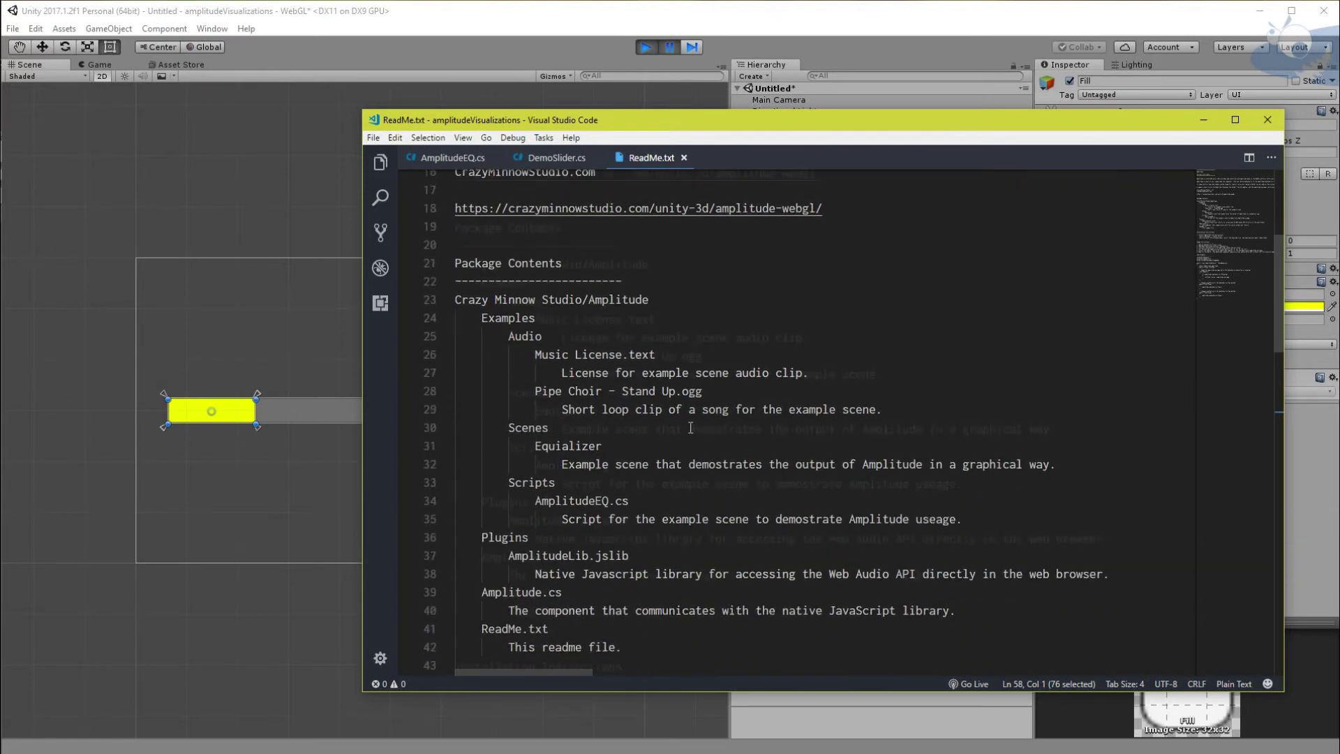
pyautogui.scroll(-1, 688, 436)
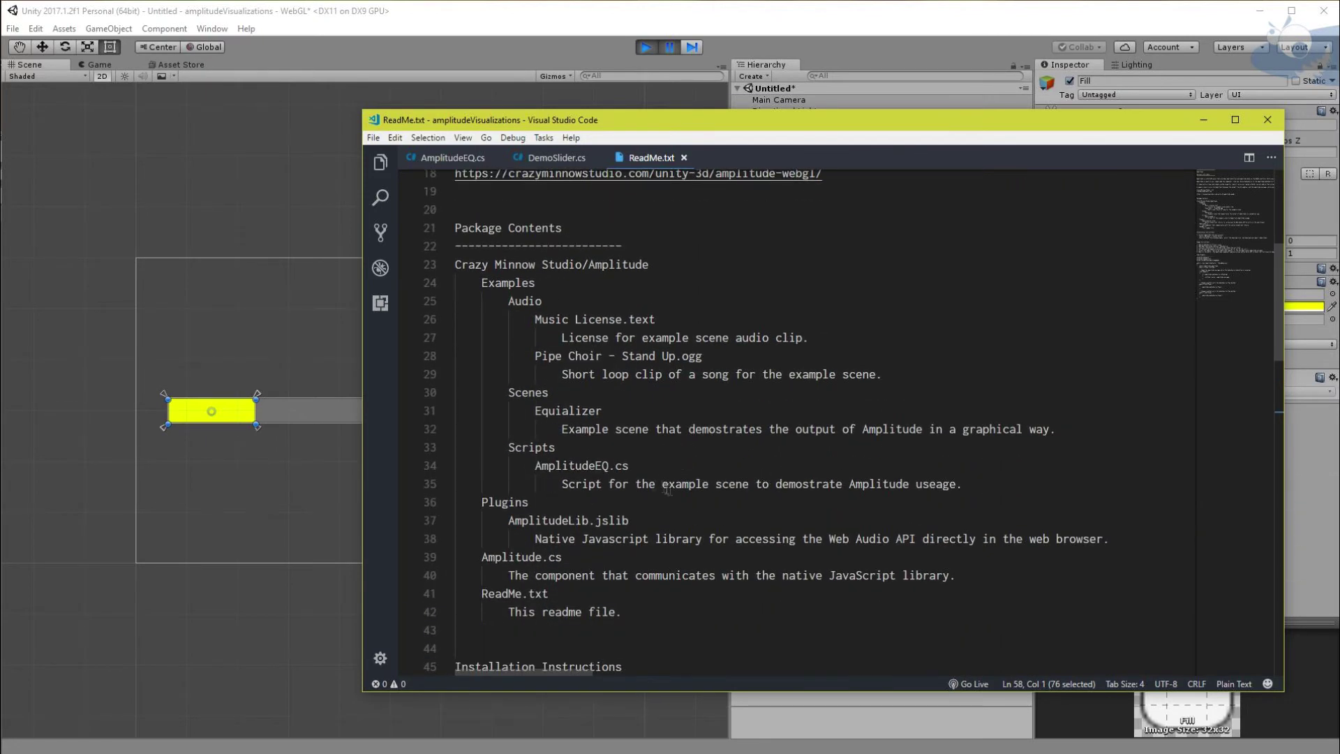
pyautogui.scroll(-7, 657, 502)
pyautogui.moveTo(958, 552); pyautogui.dragTo(1085, 552)
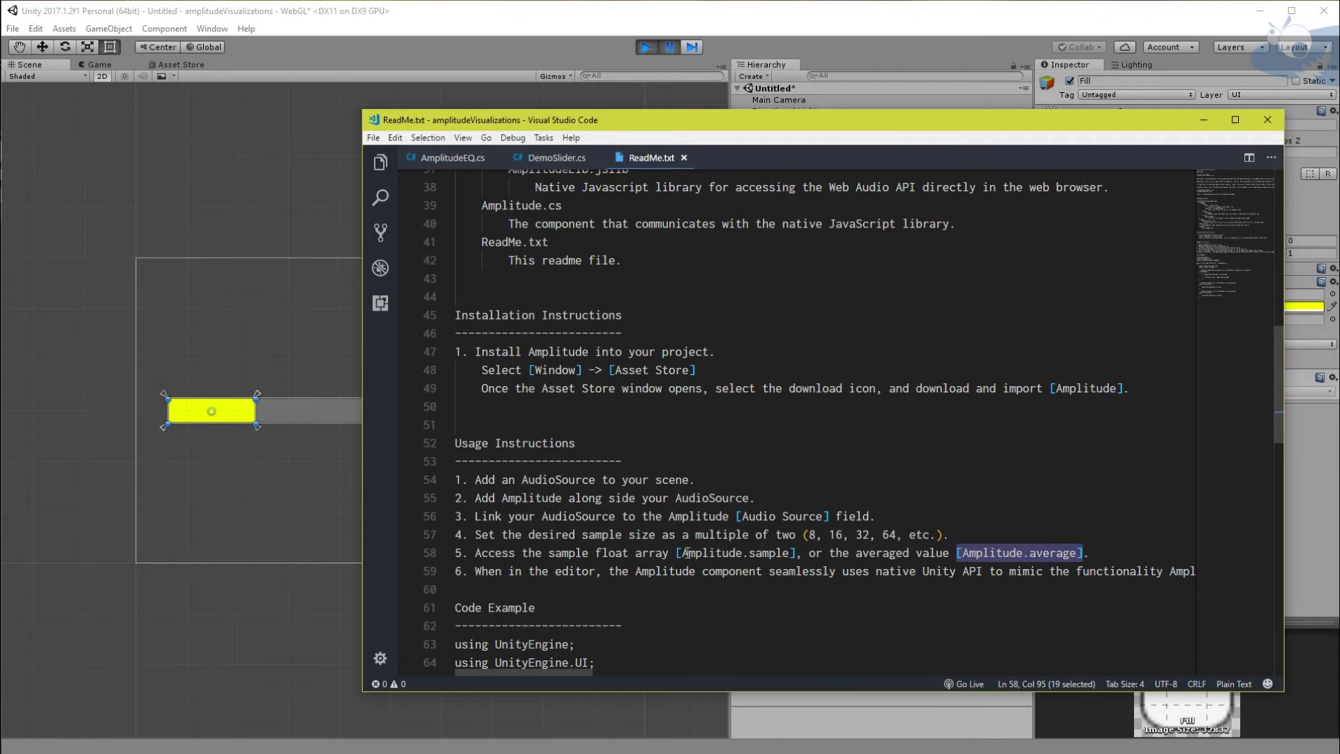
pyautogui.moveTo(686, 553); pyautogui.dragTo(797, 553)
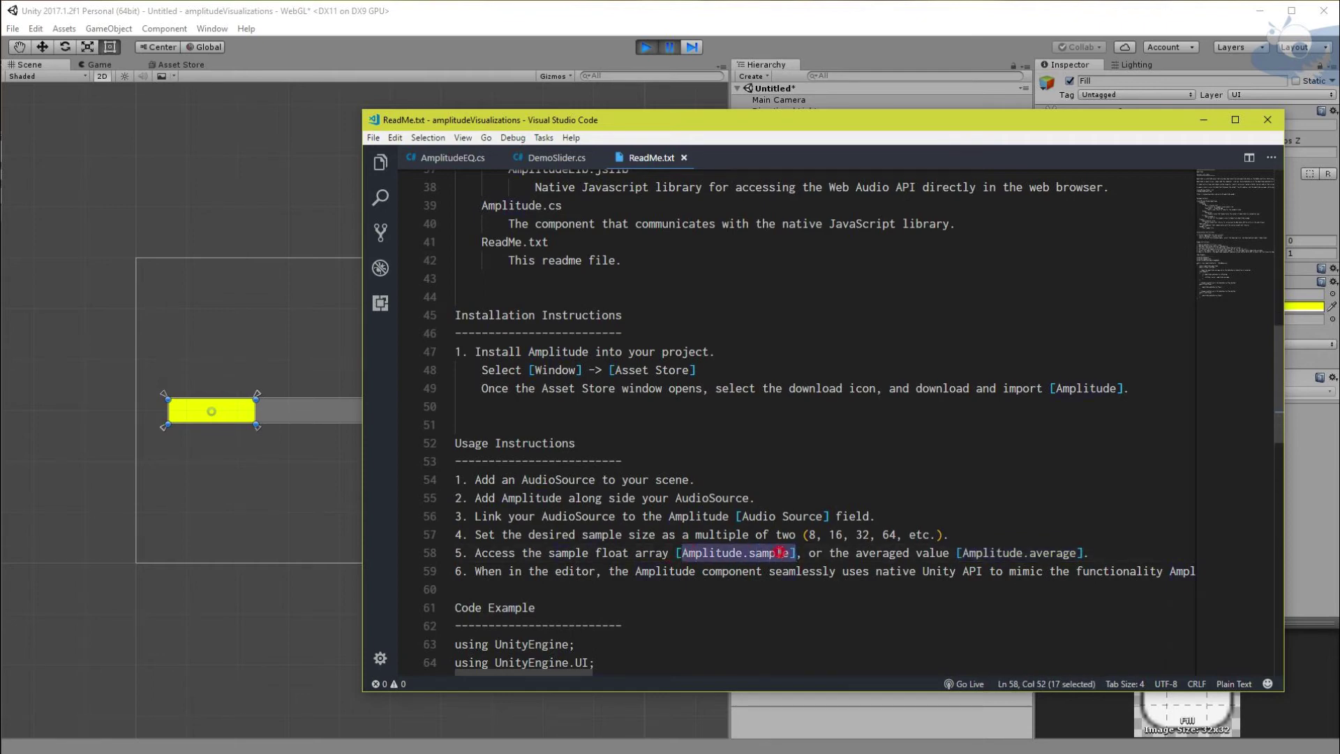
pyautogui.click(787, 553)
pyautogui.click(797, 553)
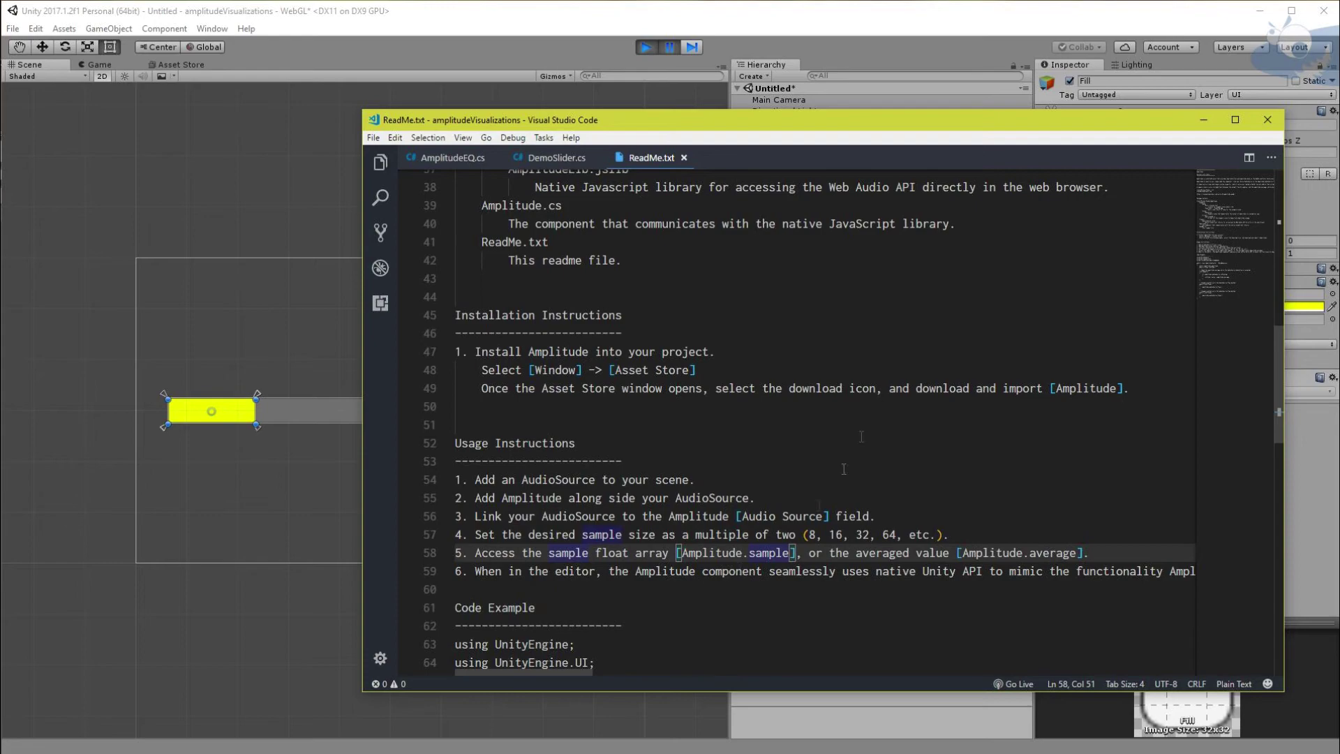
pyautogui.moveTo(881, 119); pyautogui.dragTo(588, 126)
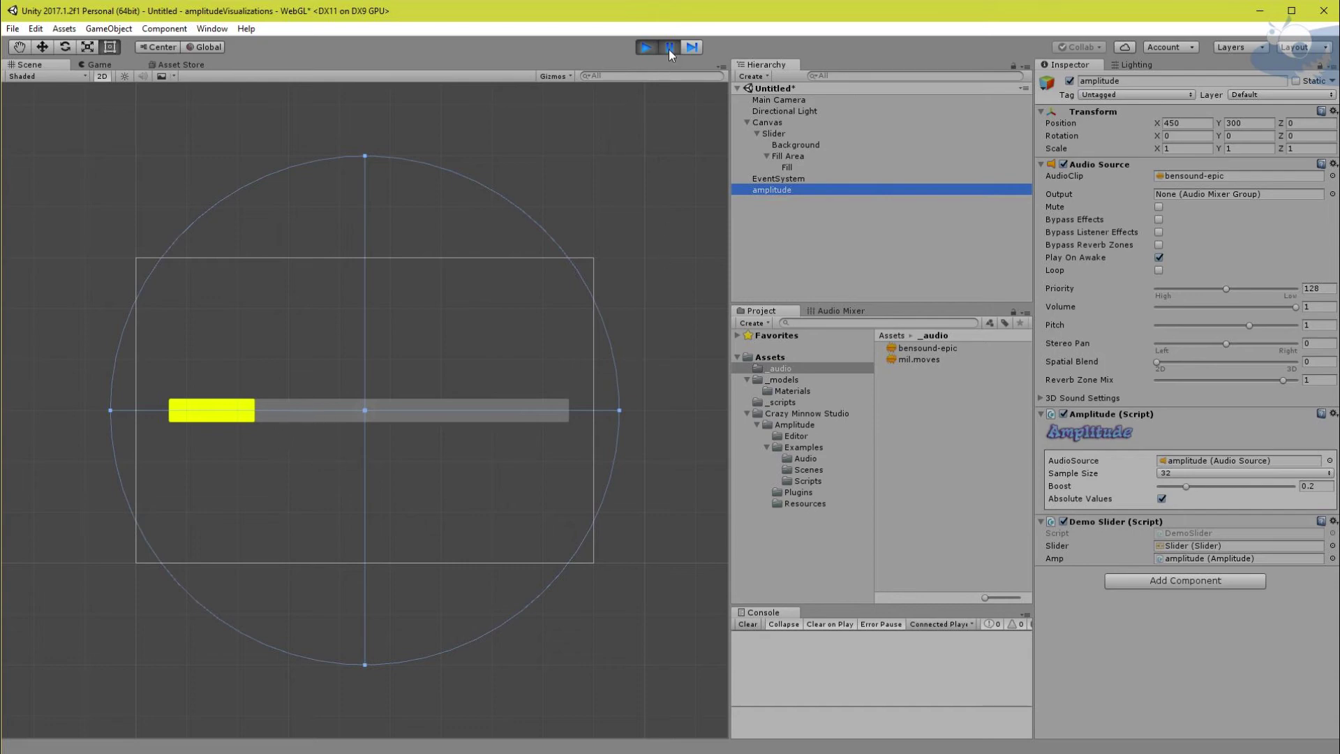
# Uncheck Absolute Values on the Amplitude component, test-run the scene, and pause it
pyautogui.click(1162, 498)
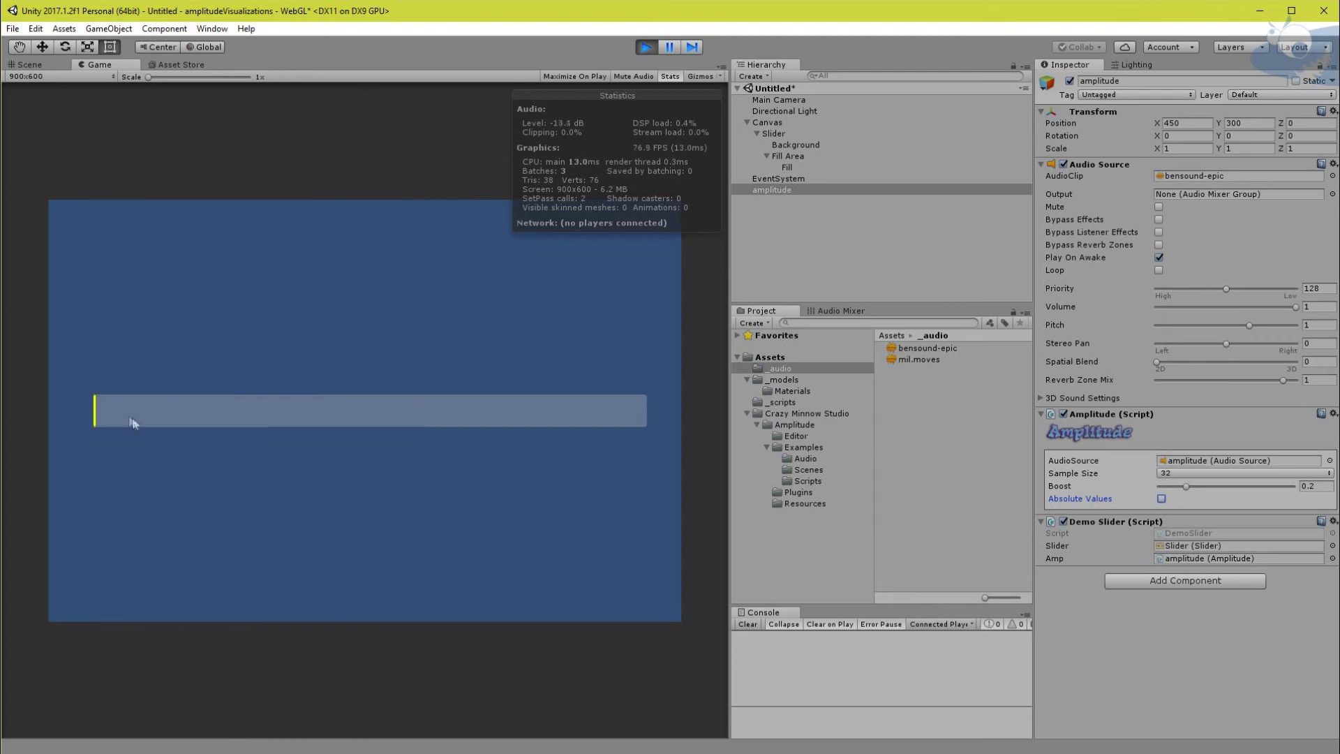
pyautogui.click(668, 49)
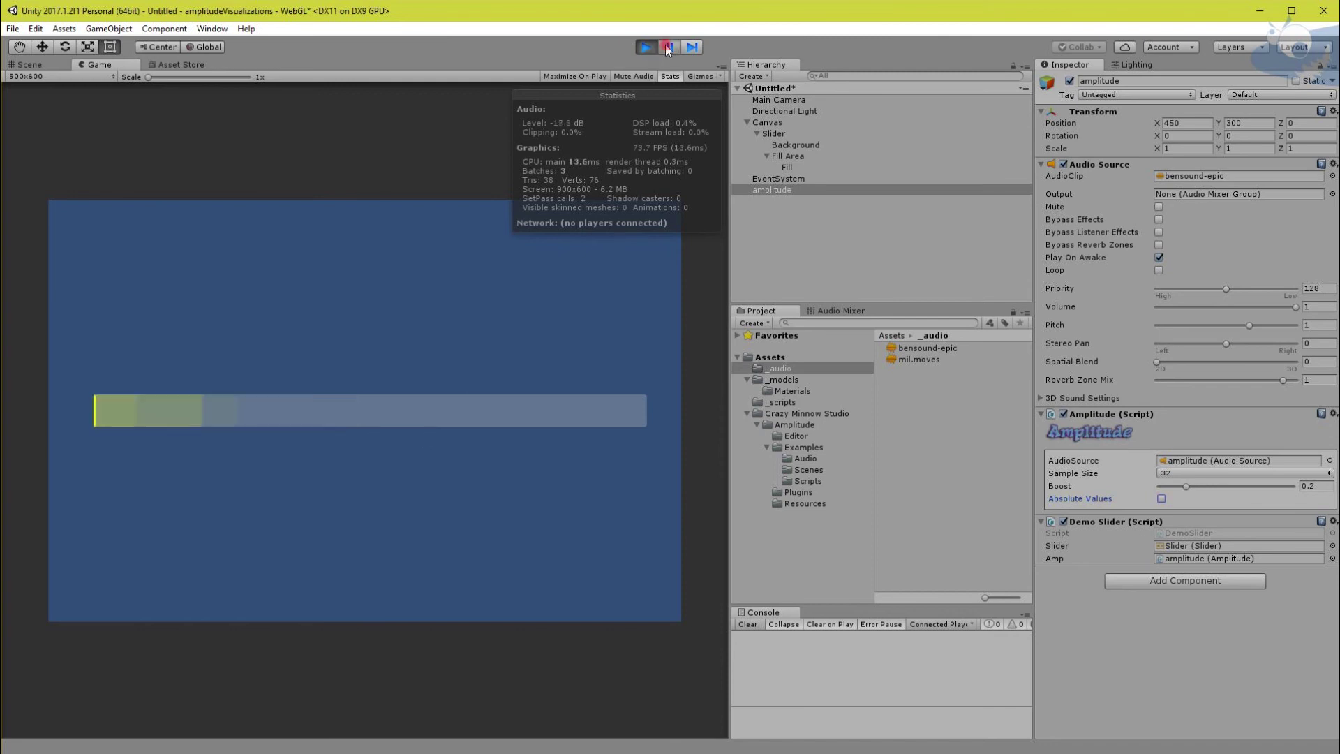
pyautogui.hotkey('ctrl', '1')
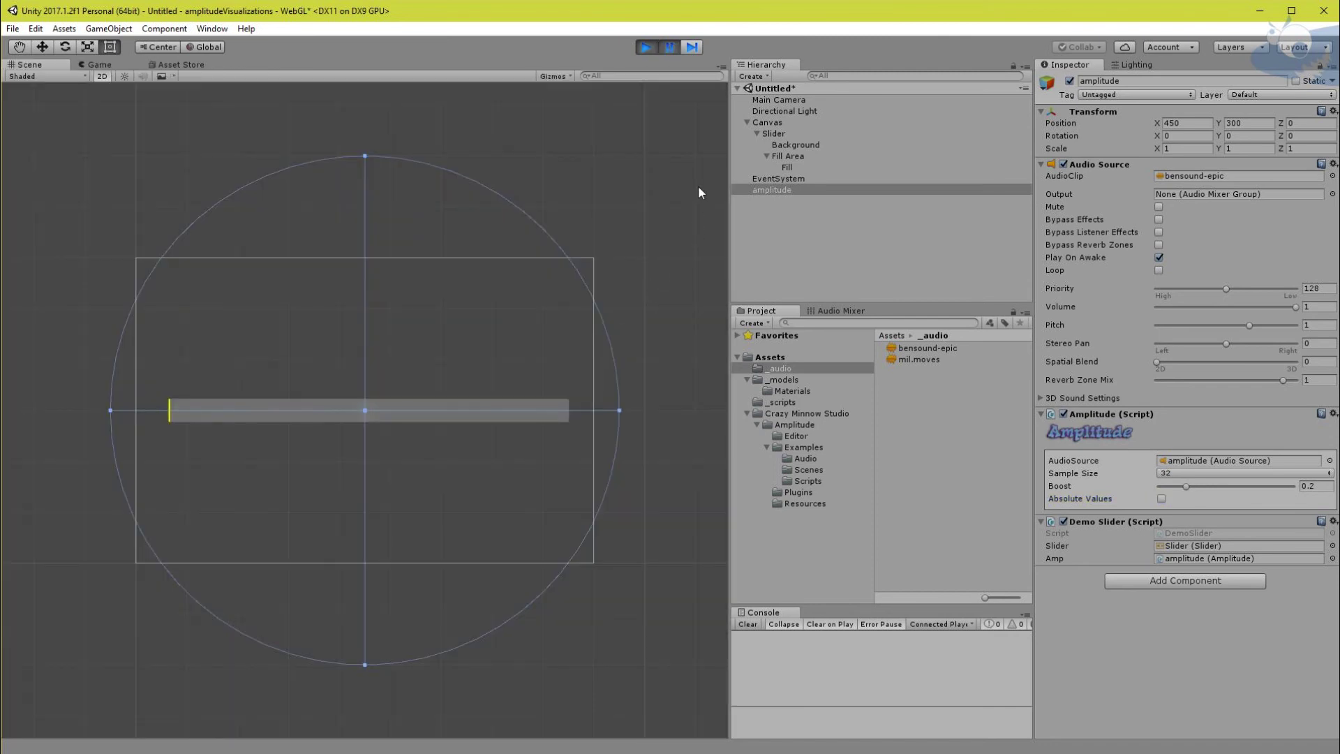